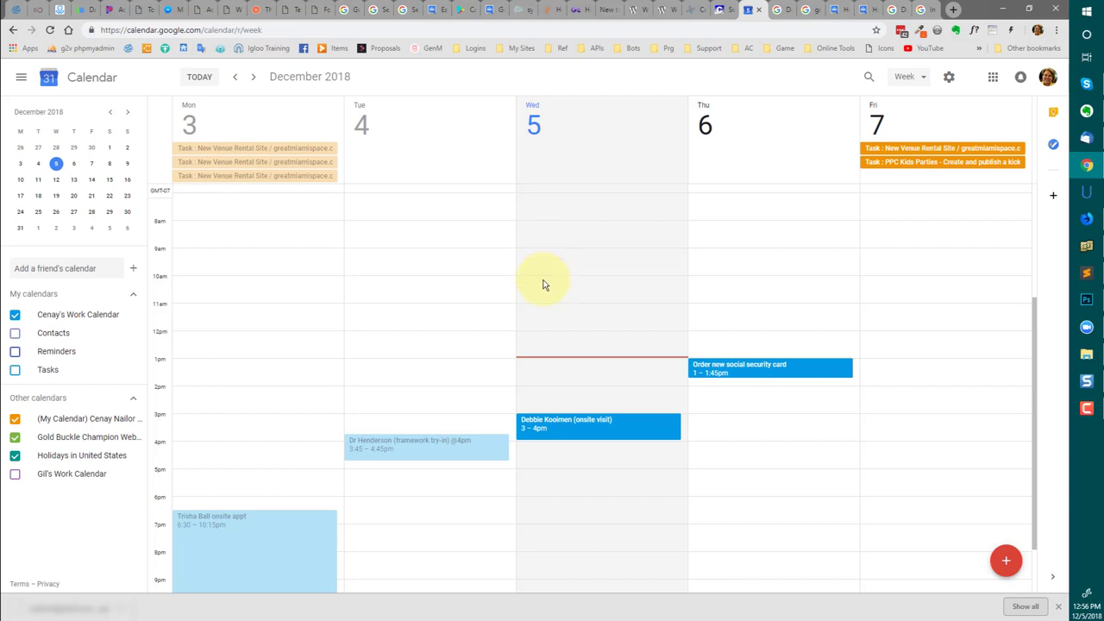
# Step: Export the work calendar from its settings and save the zip archive in the Calendar folder, replacing the existing file
pyautogui.click(134, 317)
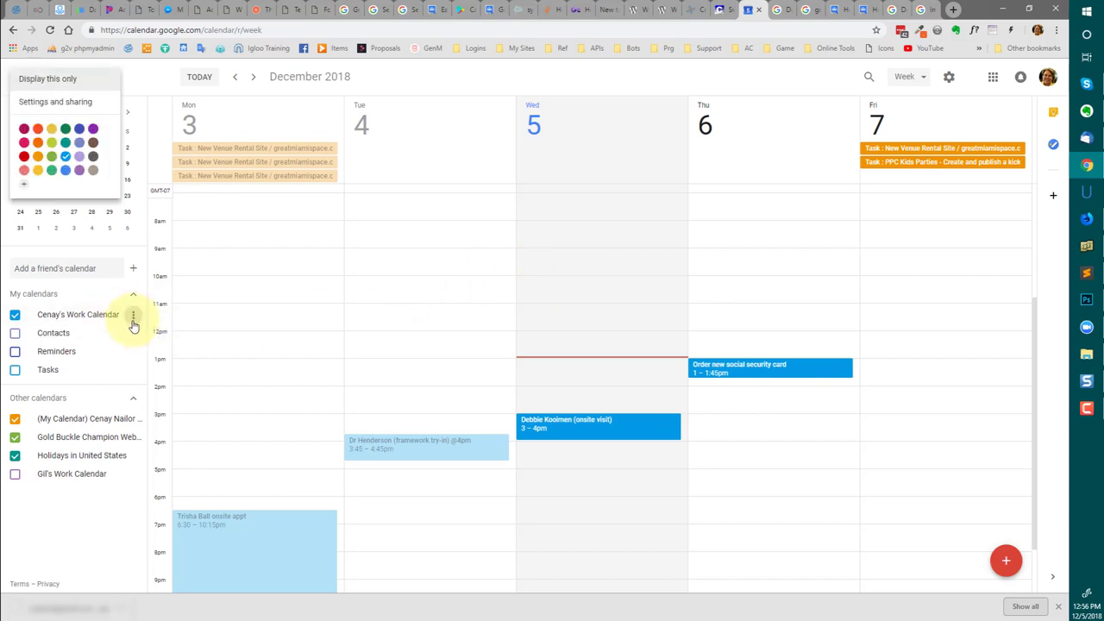
pyautogui.click(71, 104)
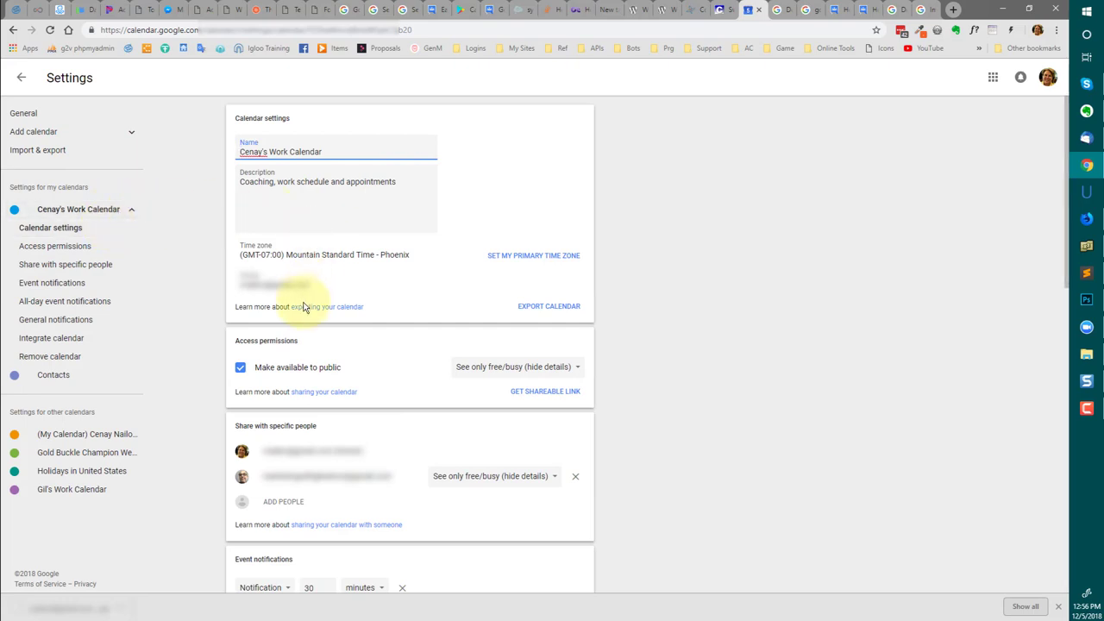
pyautogui.click(545, 311)
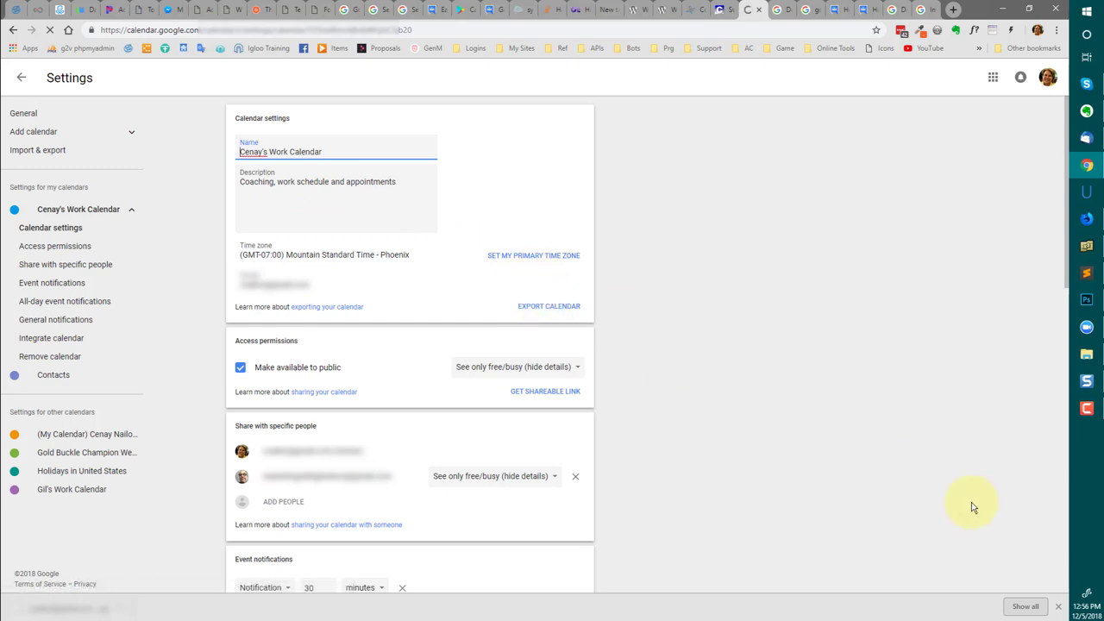
pyautogui.click(1059, 608)
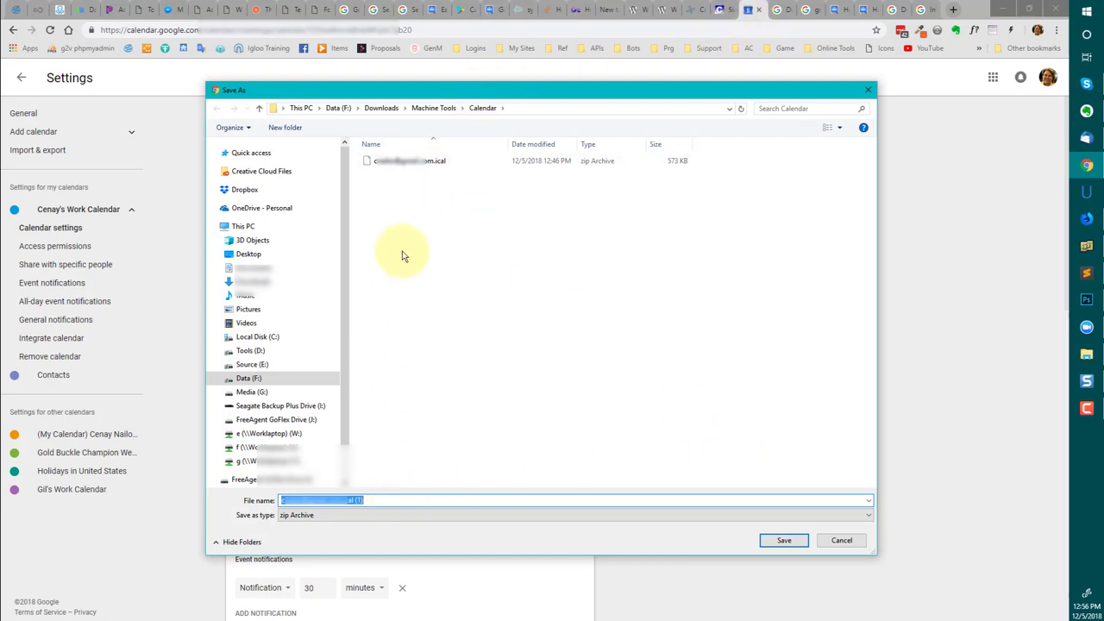
pyautogui.click(398, 162)
pyautogui.click(777, 539)
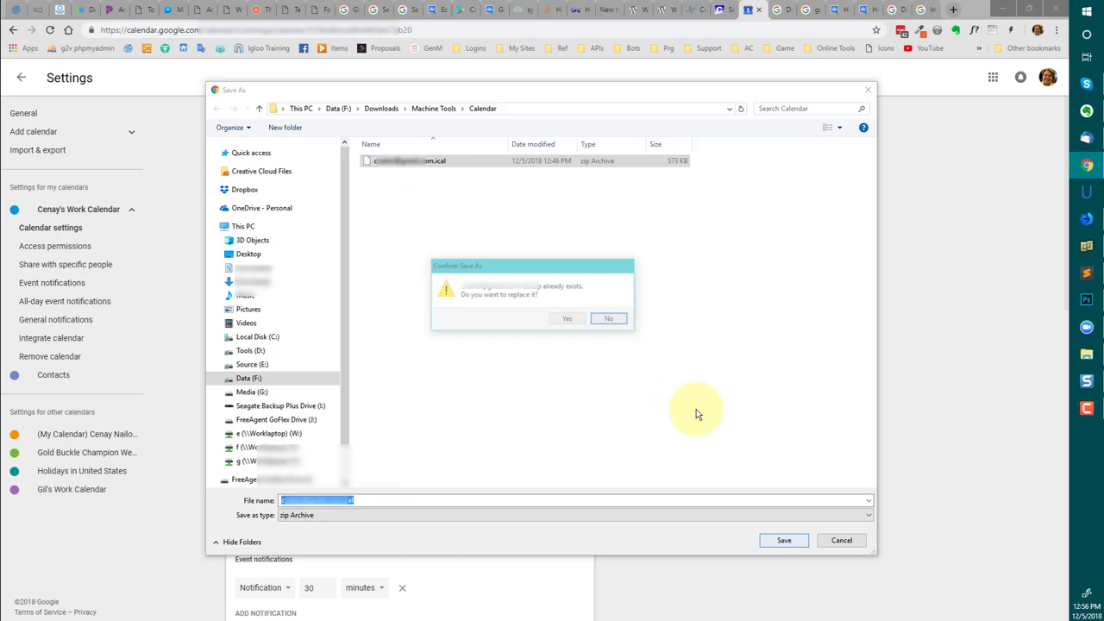
pyautogui.click(565, 320)
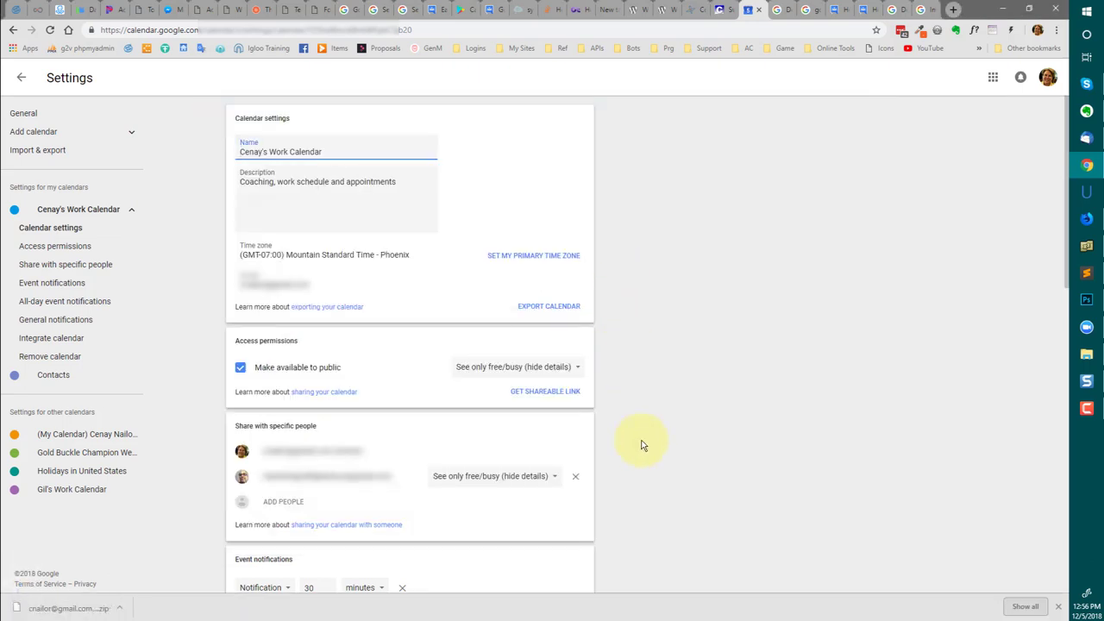
pyautogui.click(1059, 607)
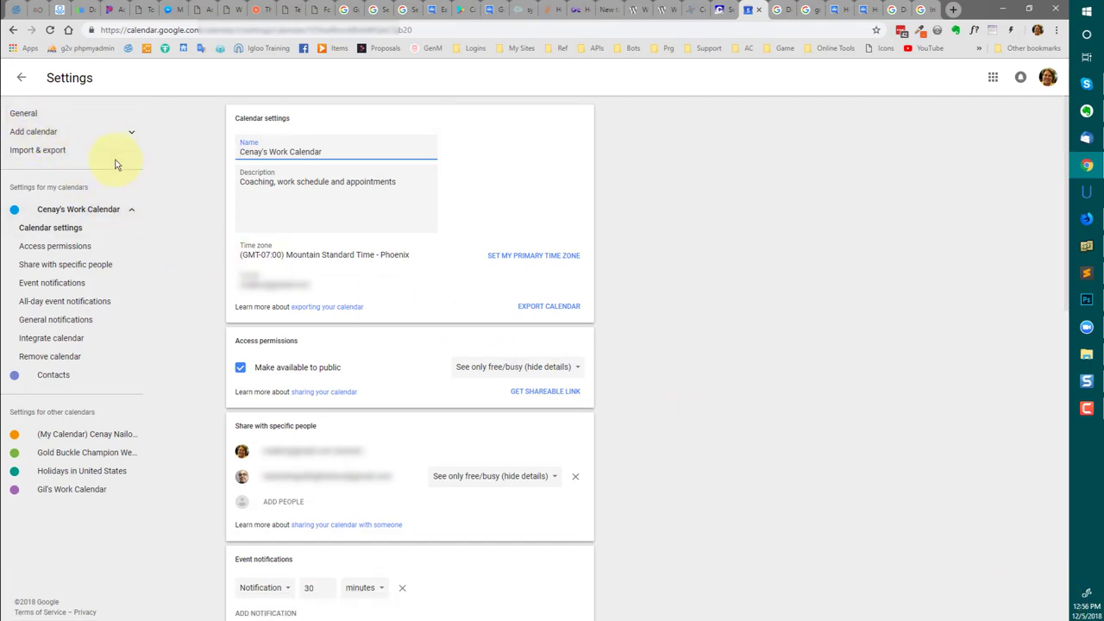
# Step: Switch to Sublime Text and open the work calendar's exported .ics file
pyautogui.click(1087, 272)
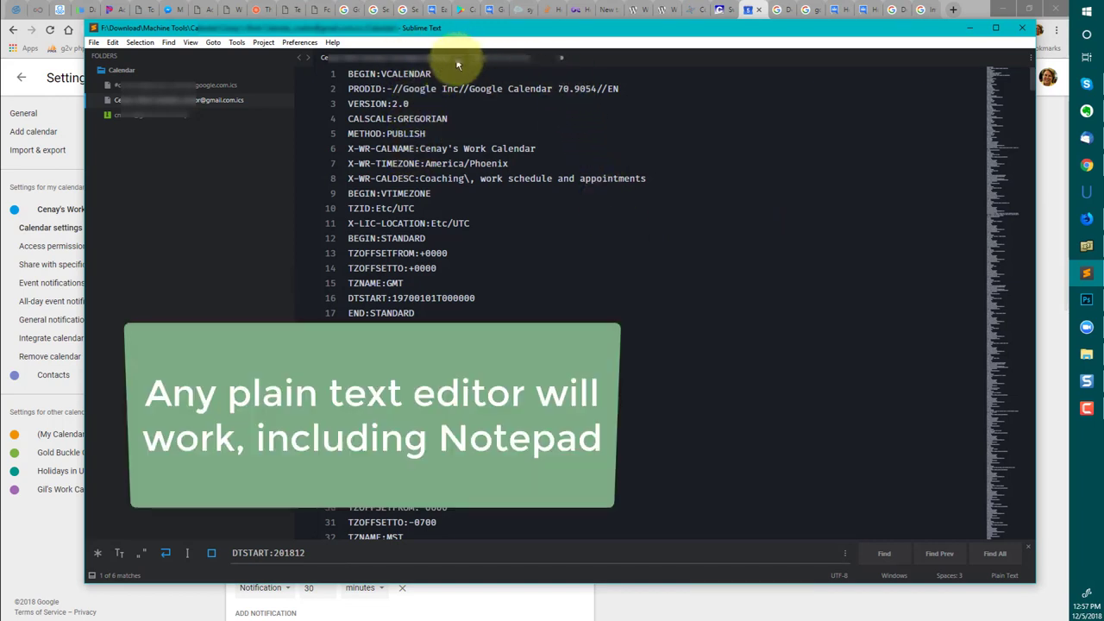
pyautogui.click(148, 100)
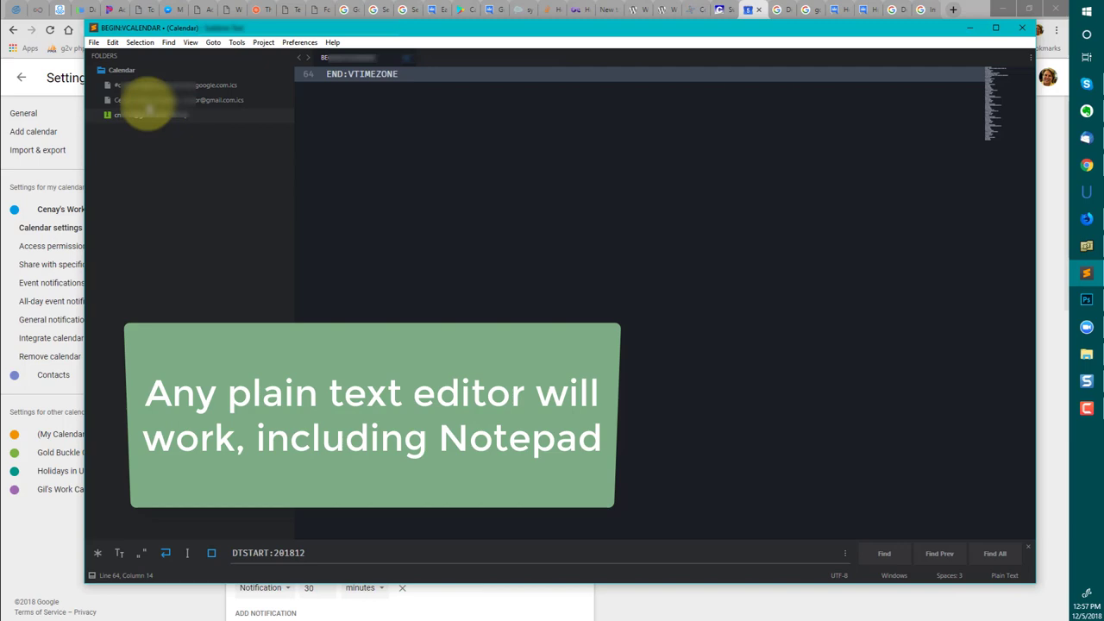
pyautogui.click(148, 102)
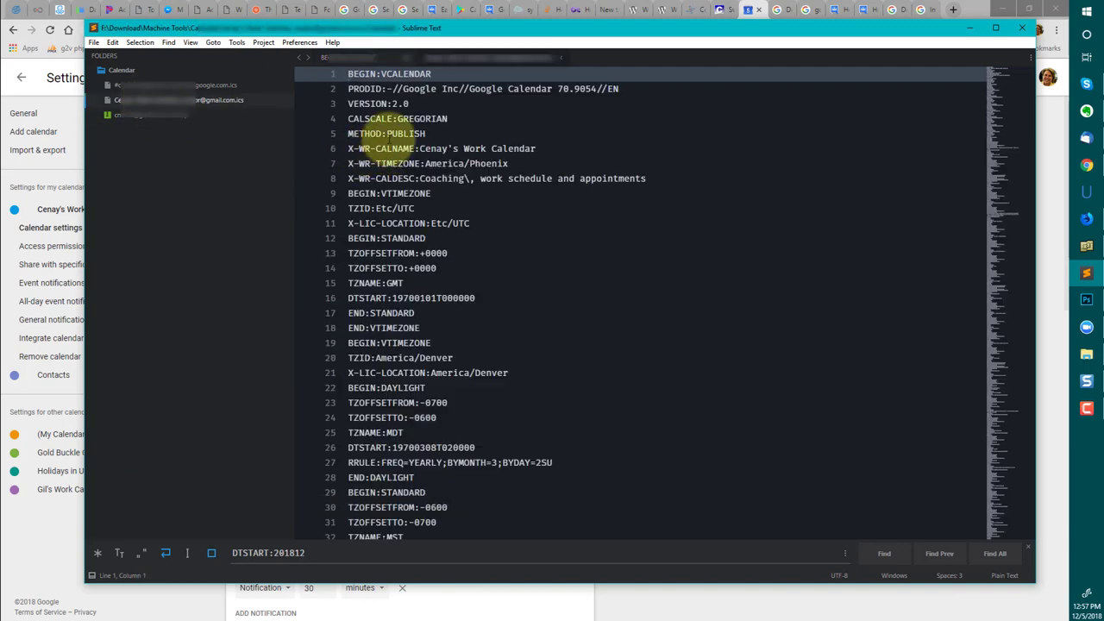
# Step: Copy the header from BEGIN:VCALENDAR through the last END:VTIMEZONE before the first event and paste it into a new file
pyautogui.scroll(-12, 406, 288)
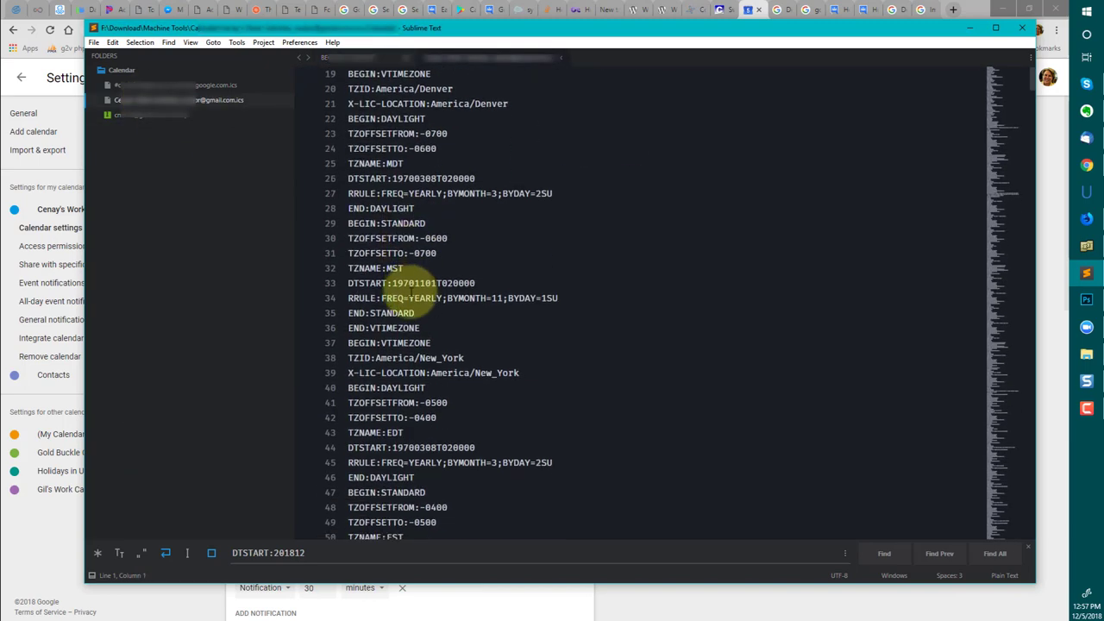
pyautogui.scroll(-5, 415, 311)
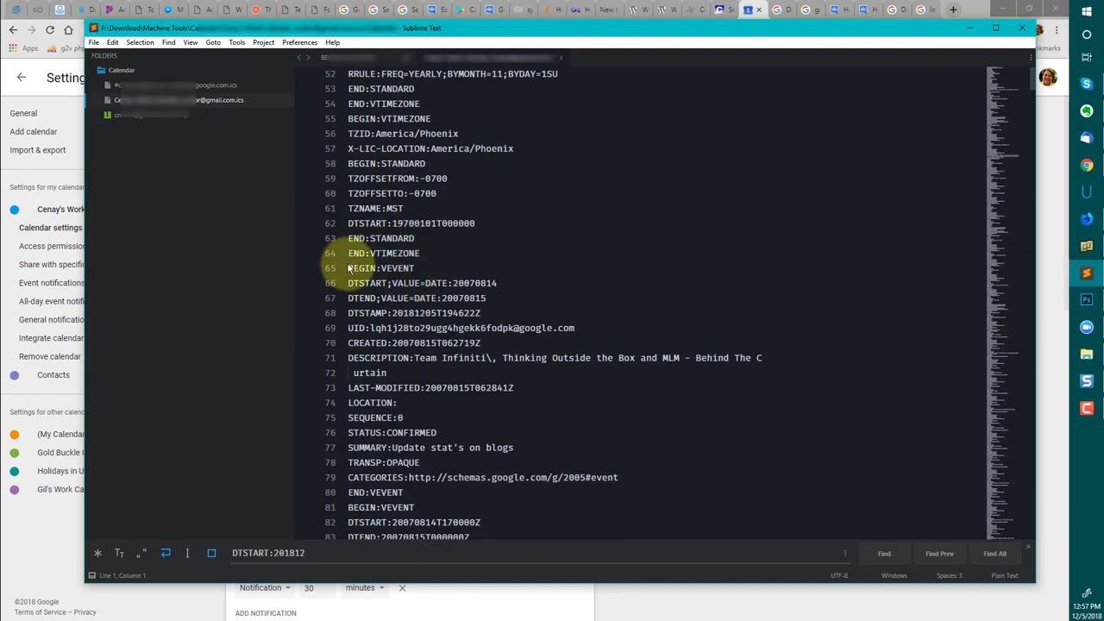
pyautogui.moveTo(346, 268); pyautogui.dragTo(321, 5)
pyautogui.hotkey('ctrl', 'c')
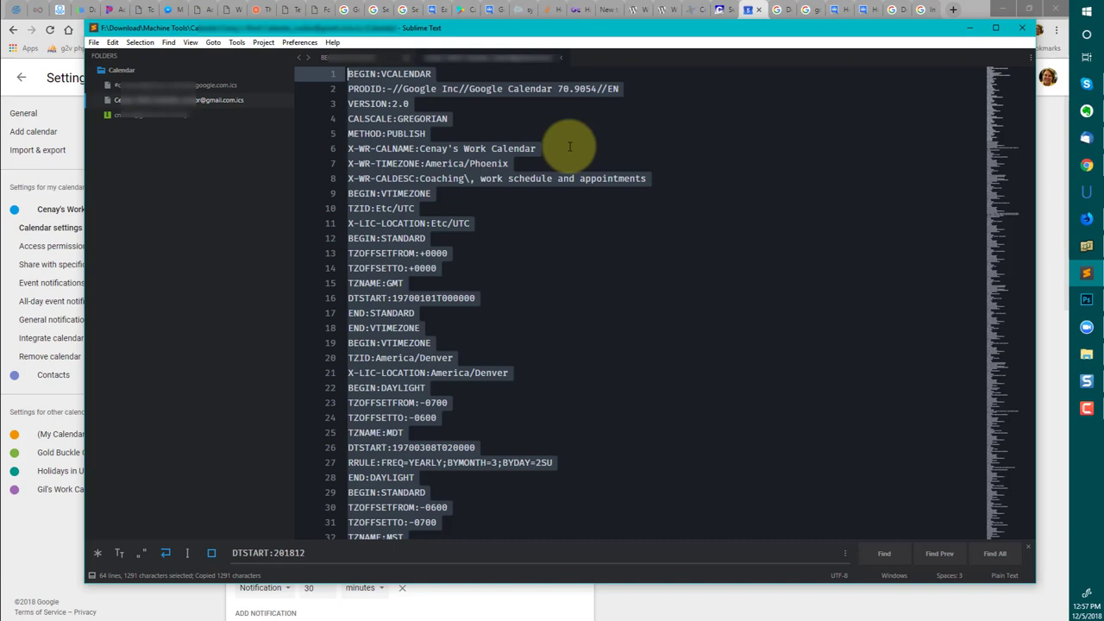
pyautogui.hotkey('ctrl', 'n')
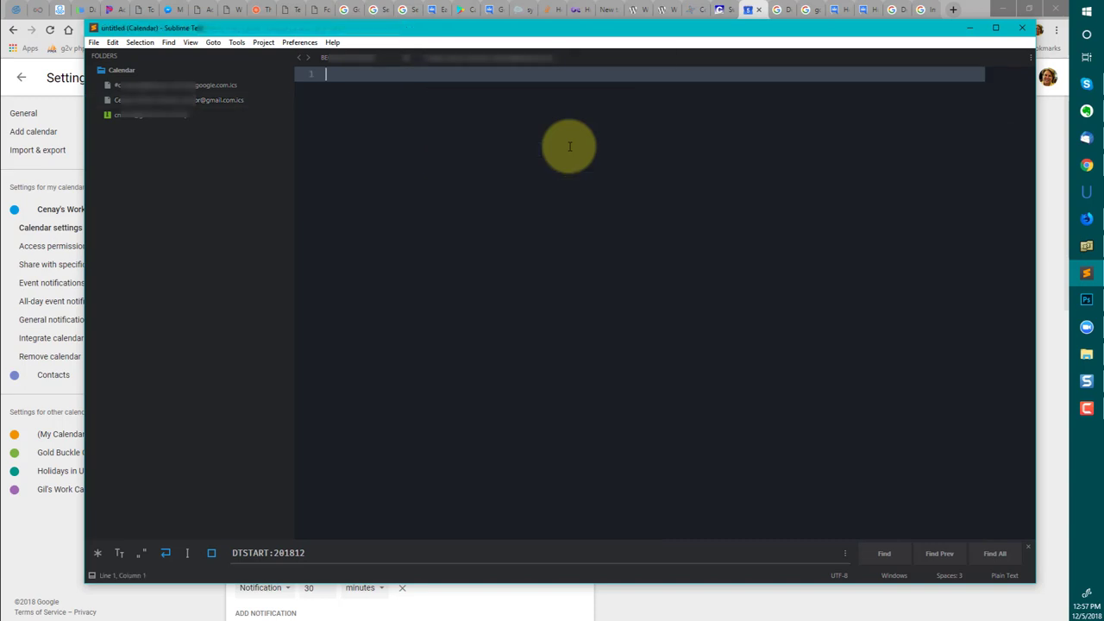
pyautogui.hotkey('ctrl', 'v')
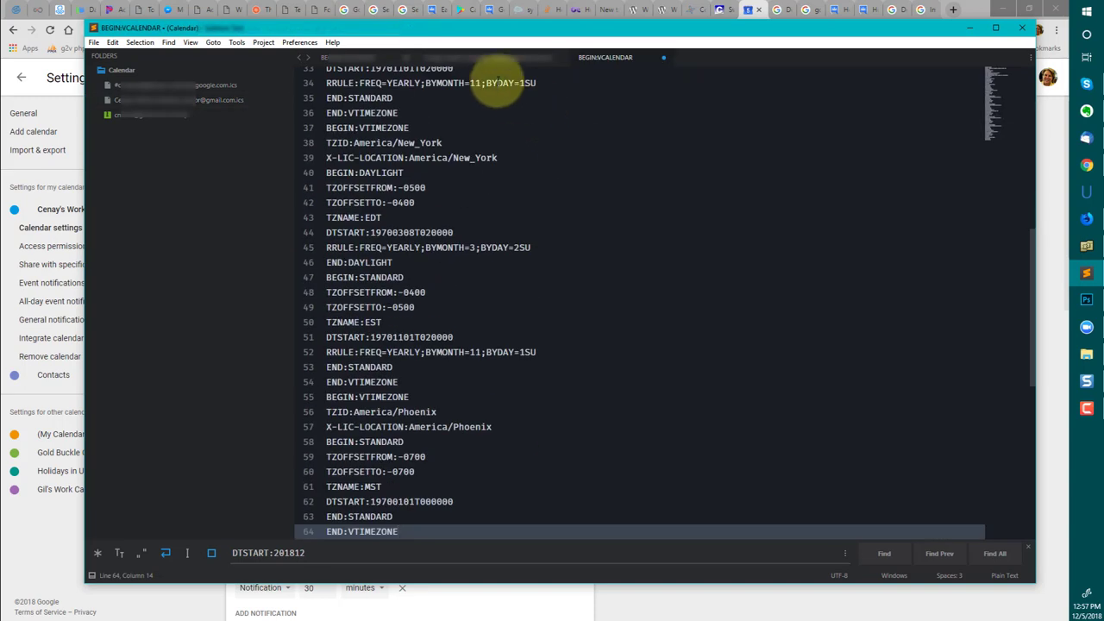
# Step: Search the exported .ics file for DTSTART:201812 and inspect the first matching event's start date and BEGIN:VEVENT line
pyautogui.hotkey('ctrl', 'a')
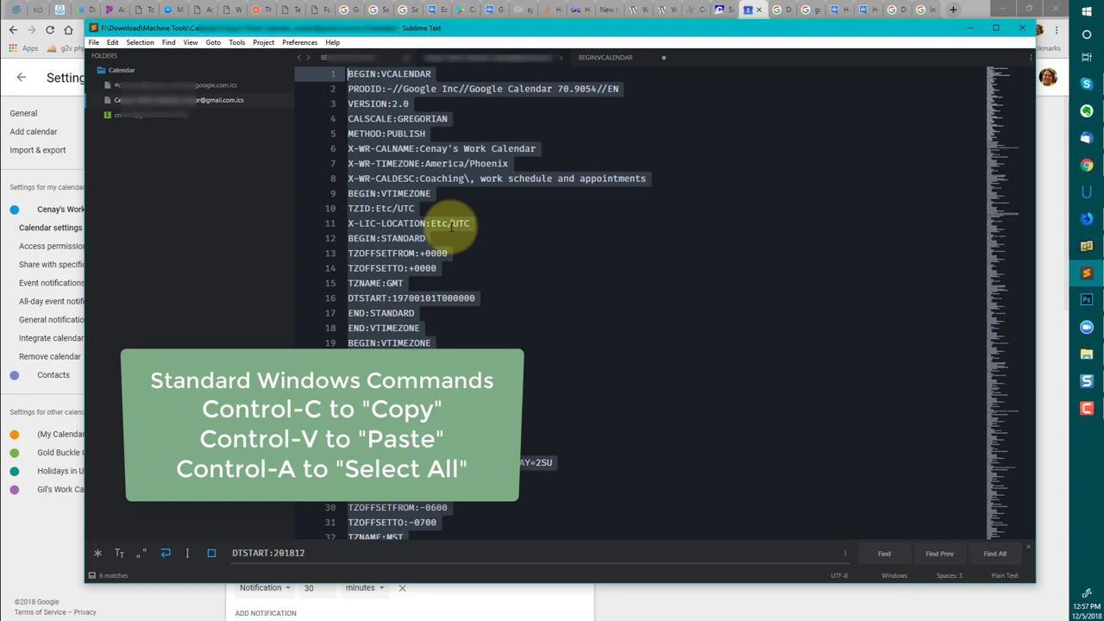
pyautogui.scroll(-12, 450, 250)
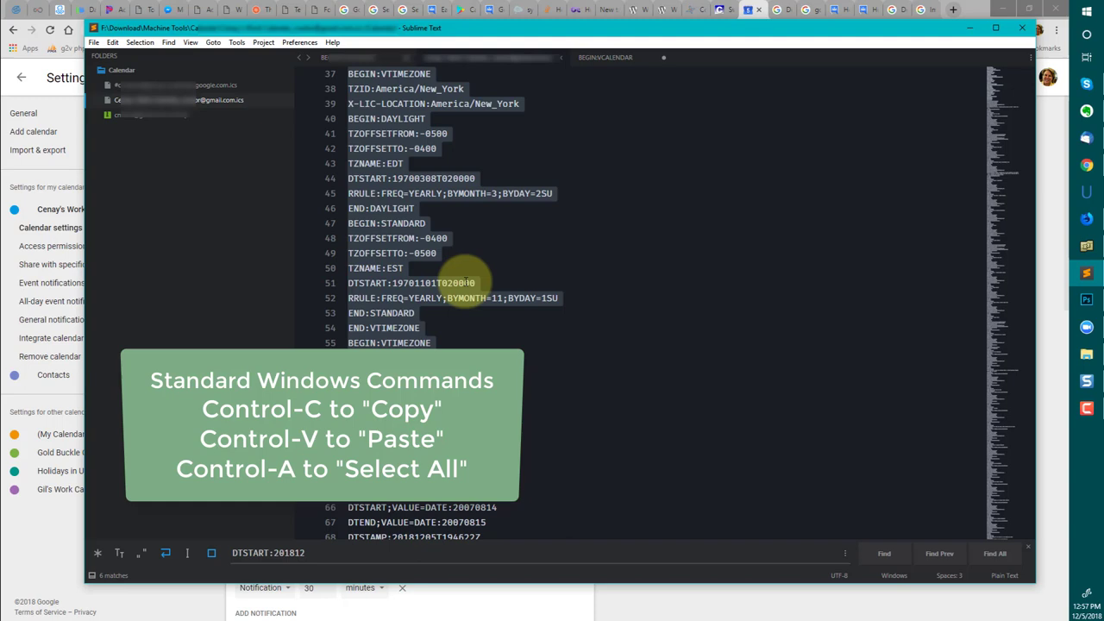
pyautogui.scroll(-4, 465, 283)
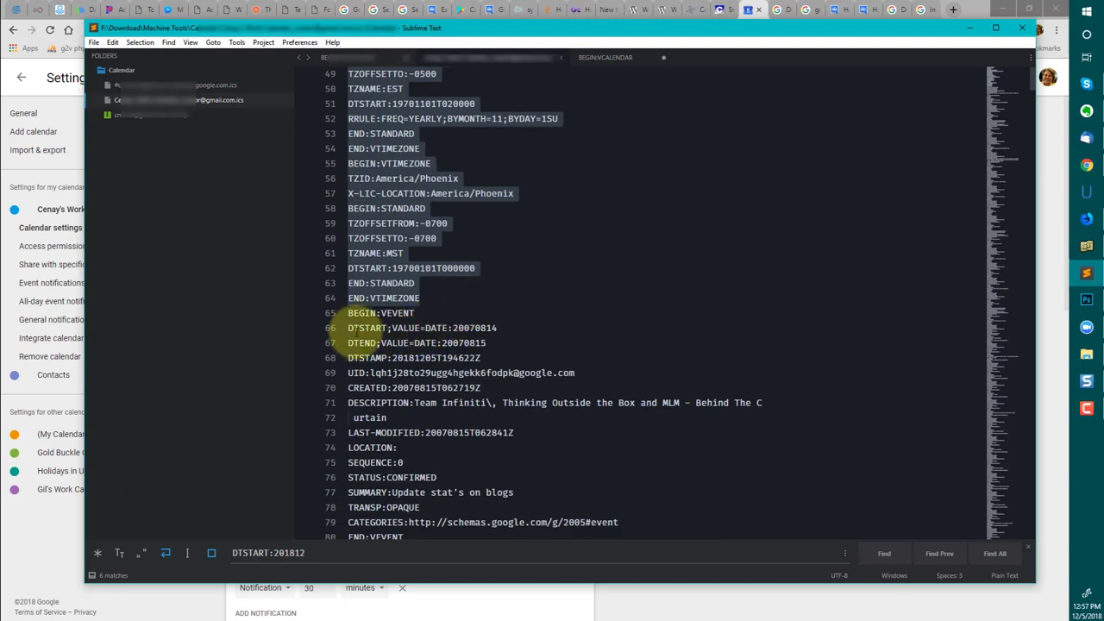
pyautogui.click(375, 328)
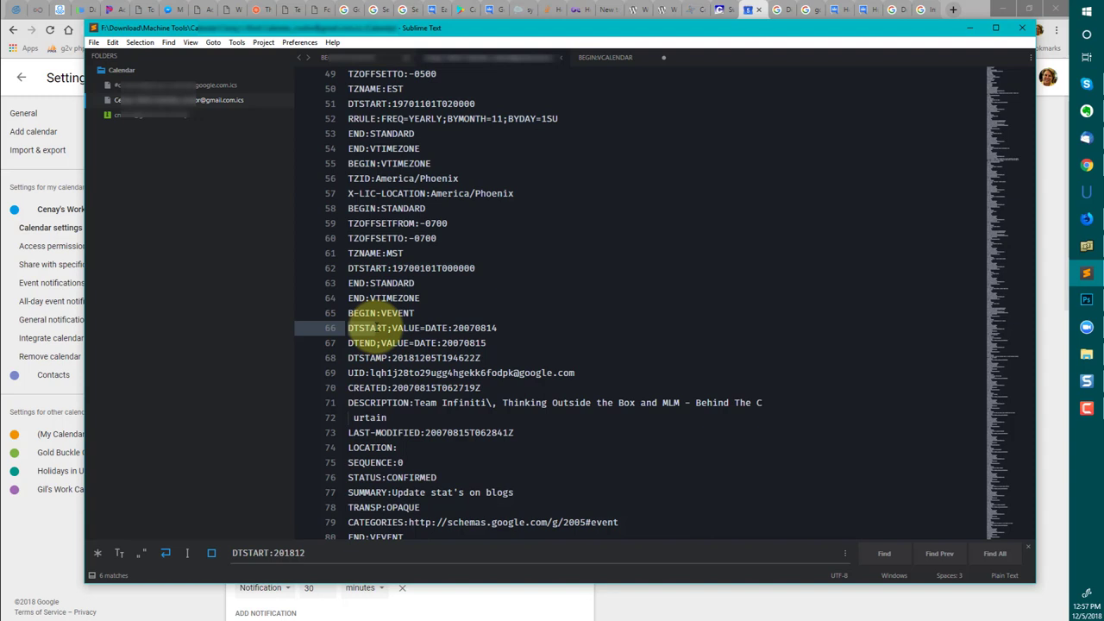
pyautogui.scroll(-3, 474, 332)
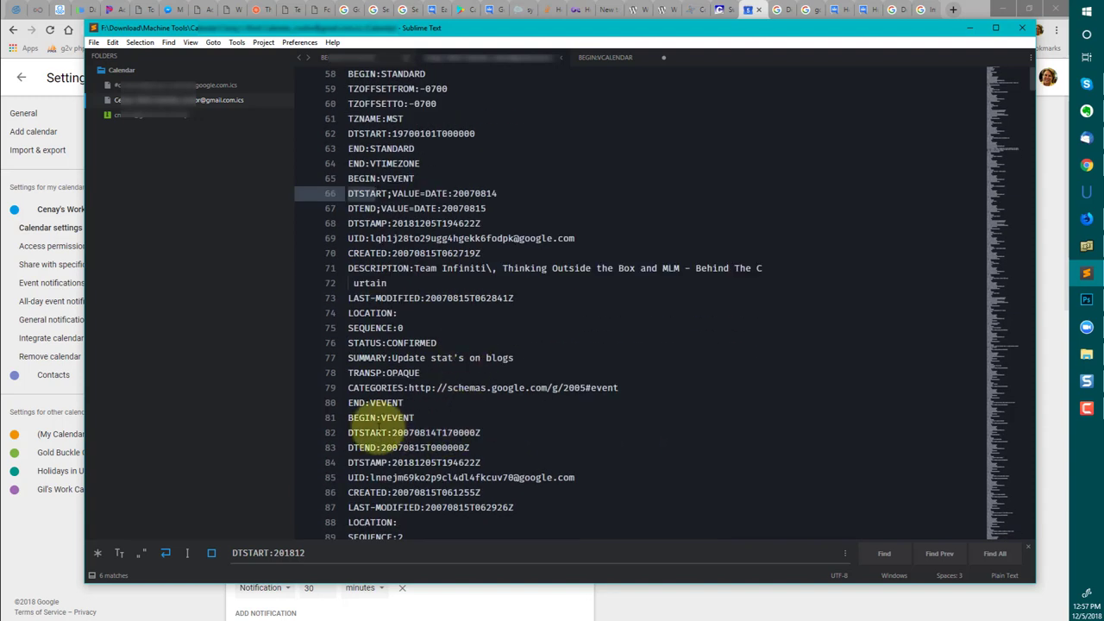
pyautogui.click(414, 432)
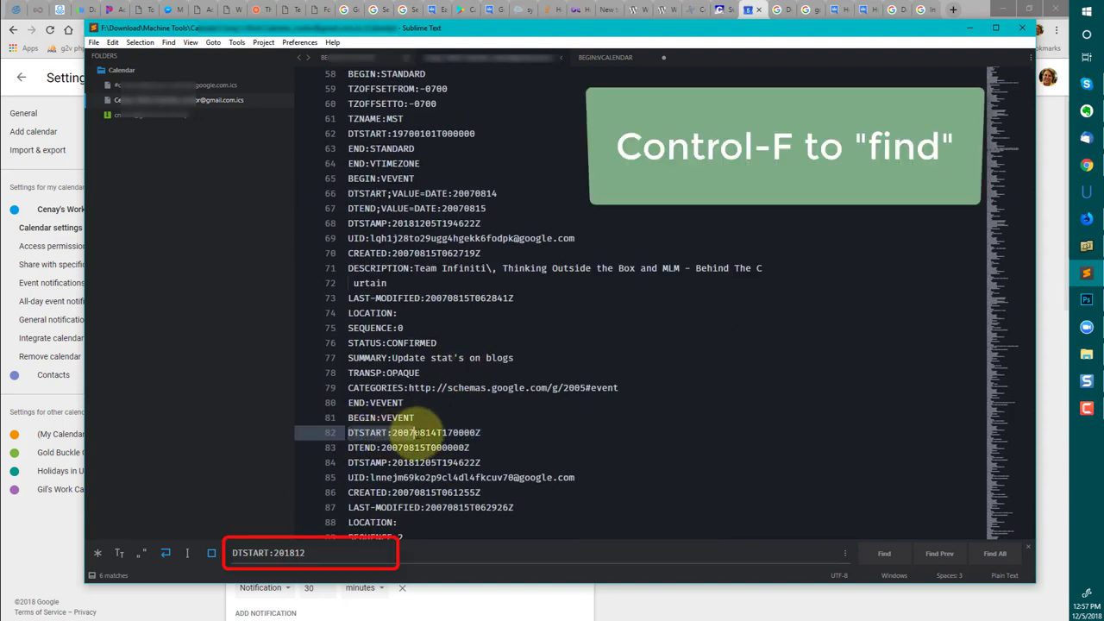
pyautogui.hotkey('ctrl', 'c')
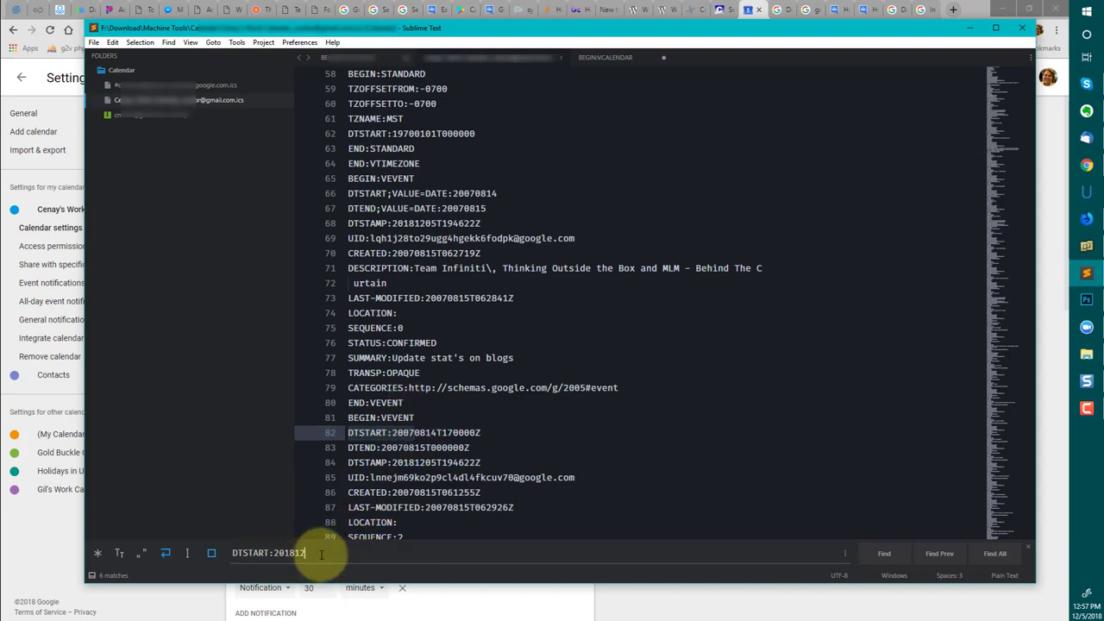
pyautogui.press('Return')
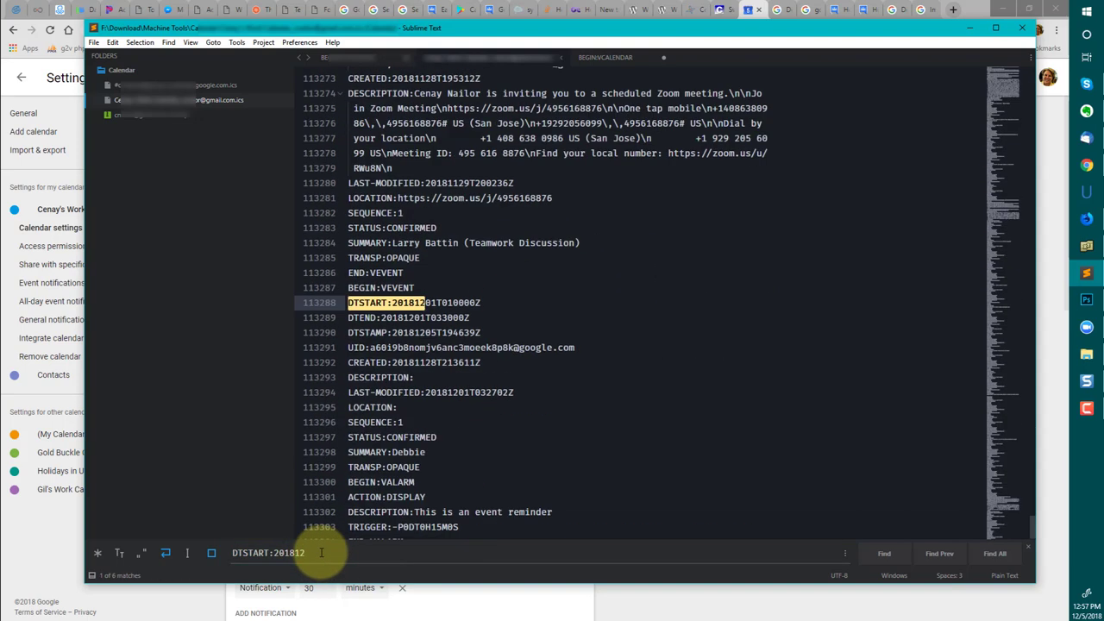
pyautogui.click(421, 303)
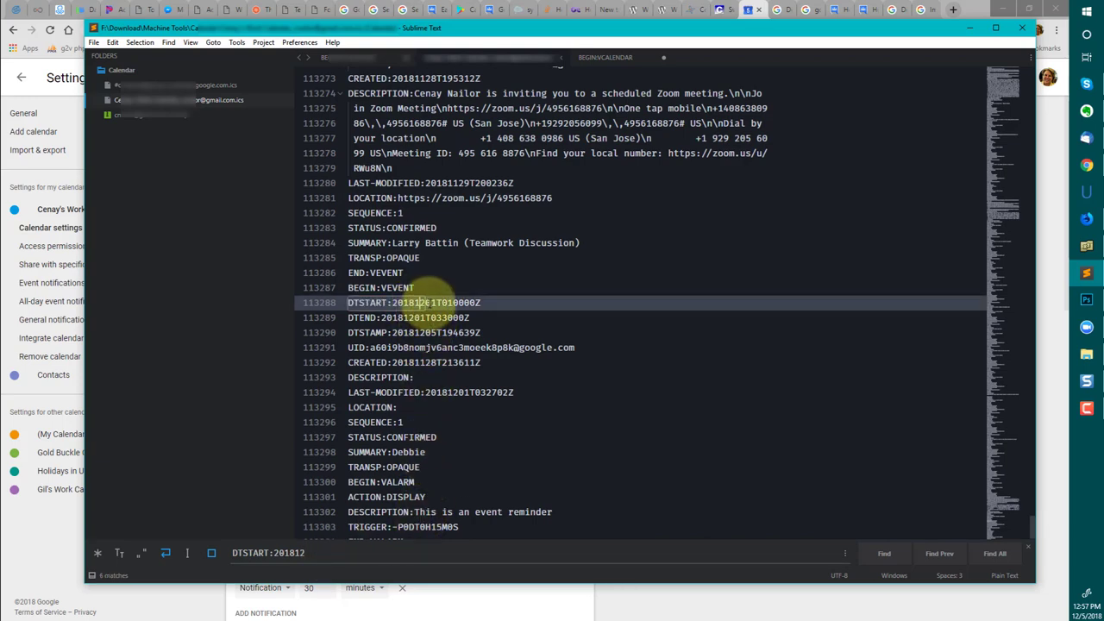
pyautogui.scroll(1, 450, 328)
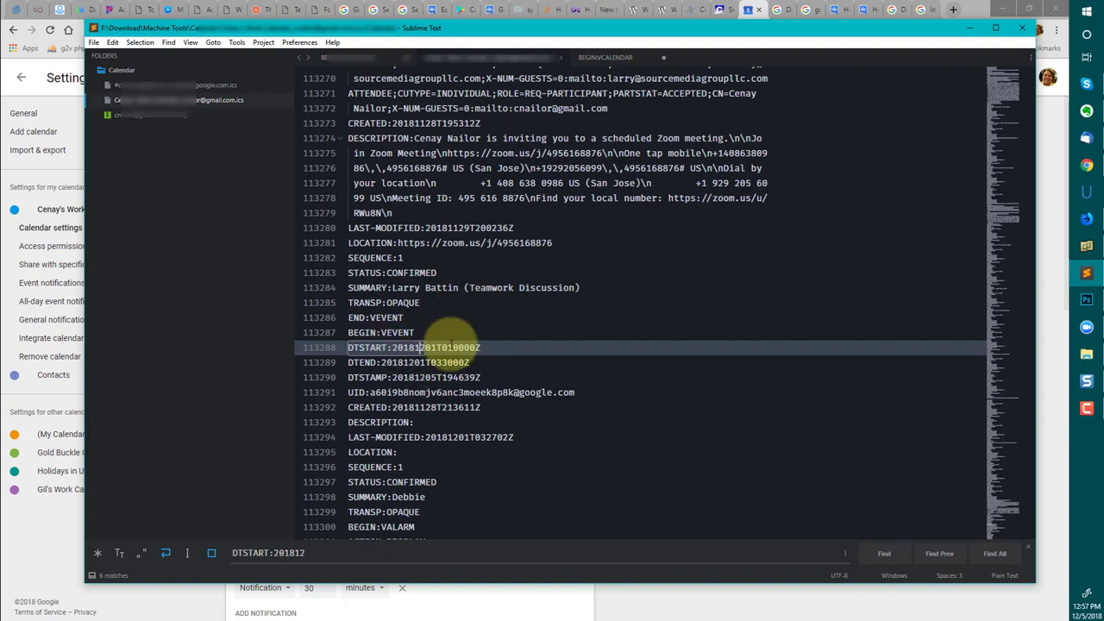
pyautogui.click(365, 335)
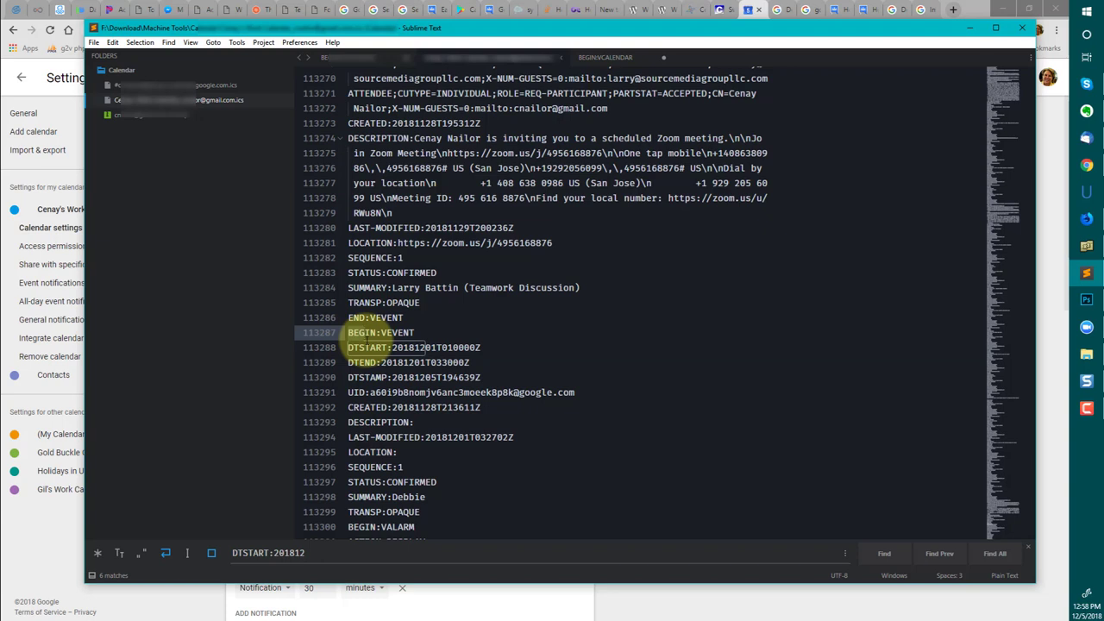
# Step: Find DTSTART:201810 and copy everything from the first match's BEGIN:VEVENT line through END:VCALENDAR at the end of the file
pyautogui.click(304, 552)
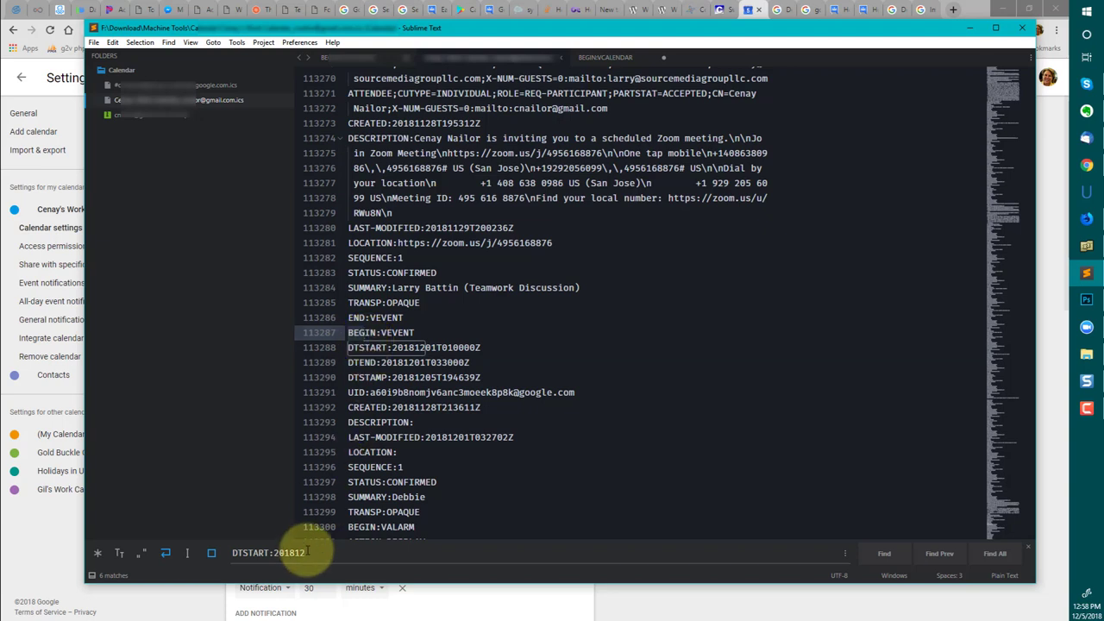
pyautogui.press('BackSpace')
pyautogui.write('0')
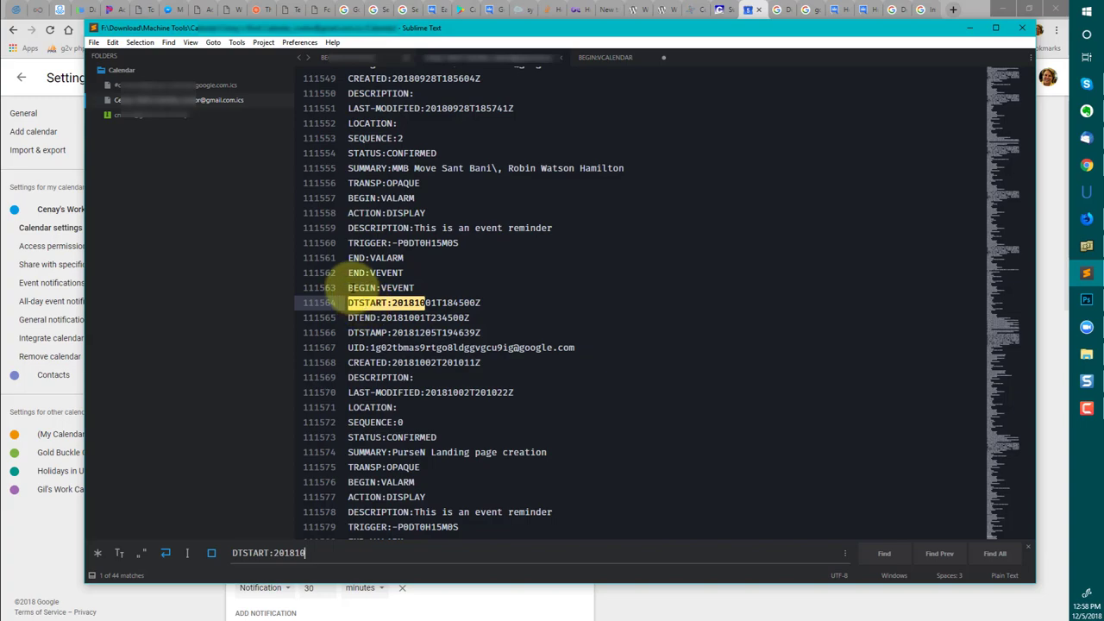
pyautogui.click(341, 287)
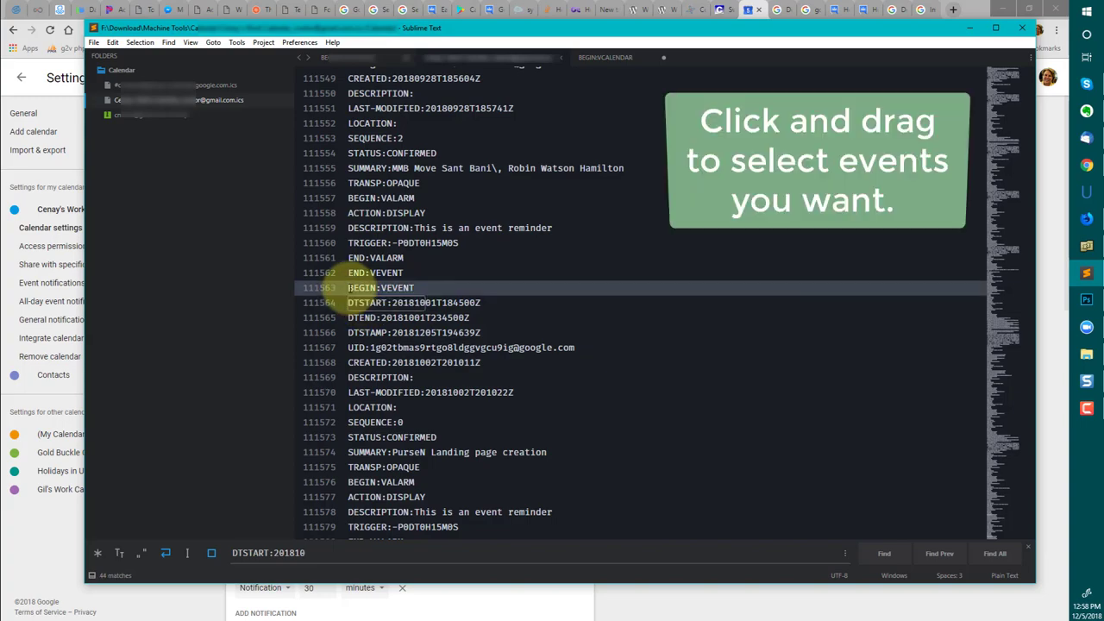
pyautogui.moveTo(340, 287); pyautogui.dragTo(435, 616)
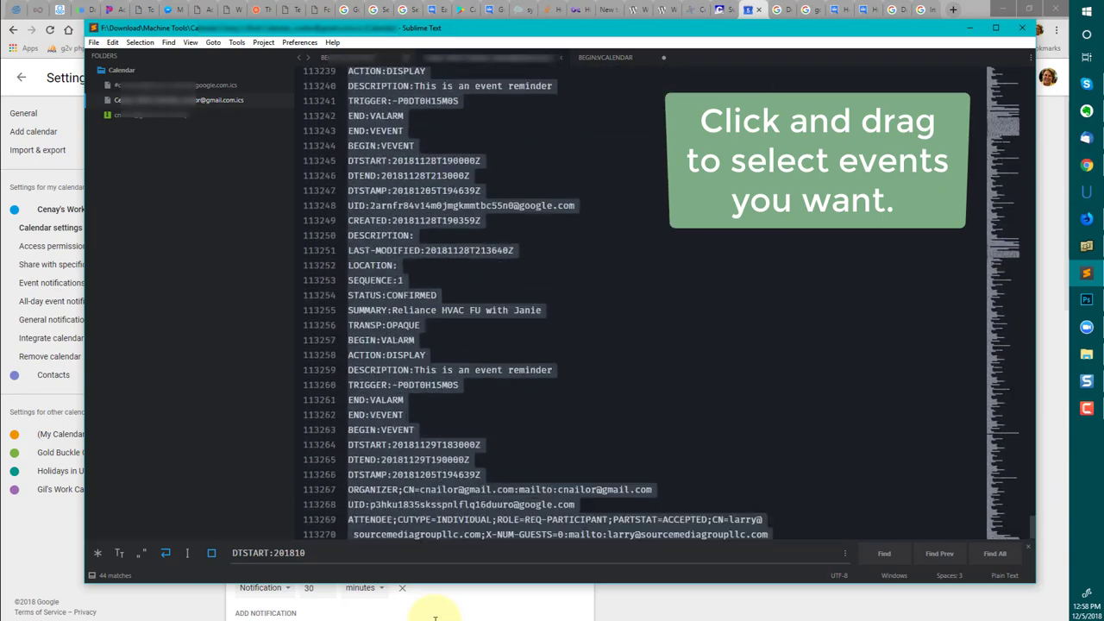
pyautogui.moveTo(435, 618); pyautogui.dragTo(435, 619)
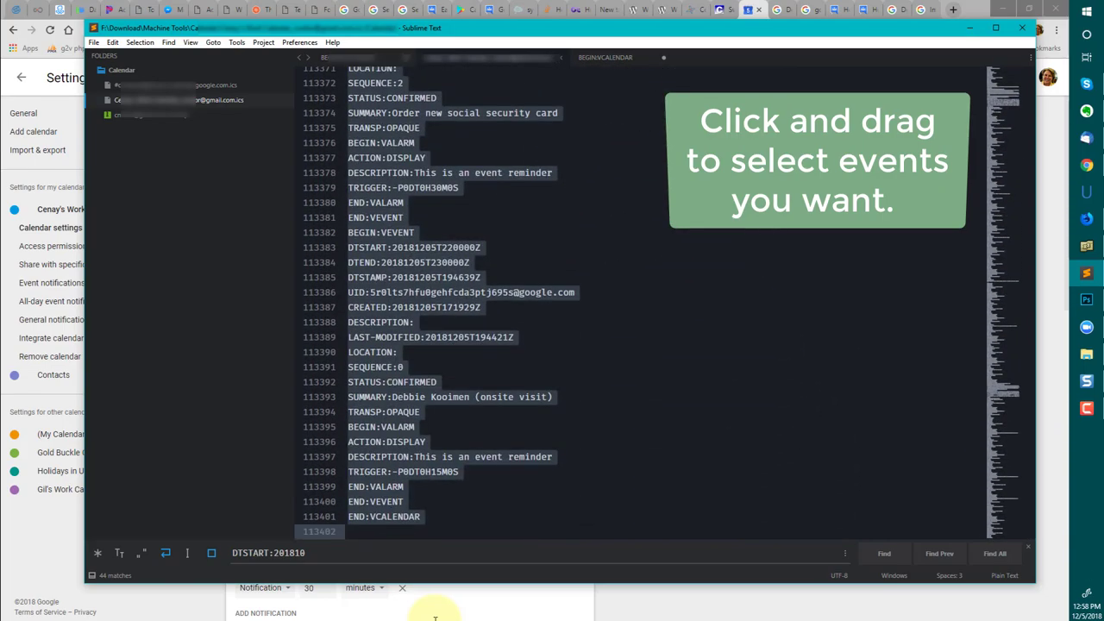
pyautogui.hotkey('ctrl', 'c')
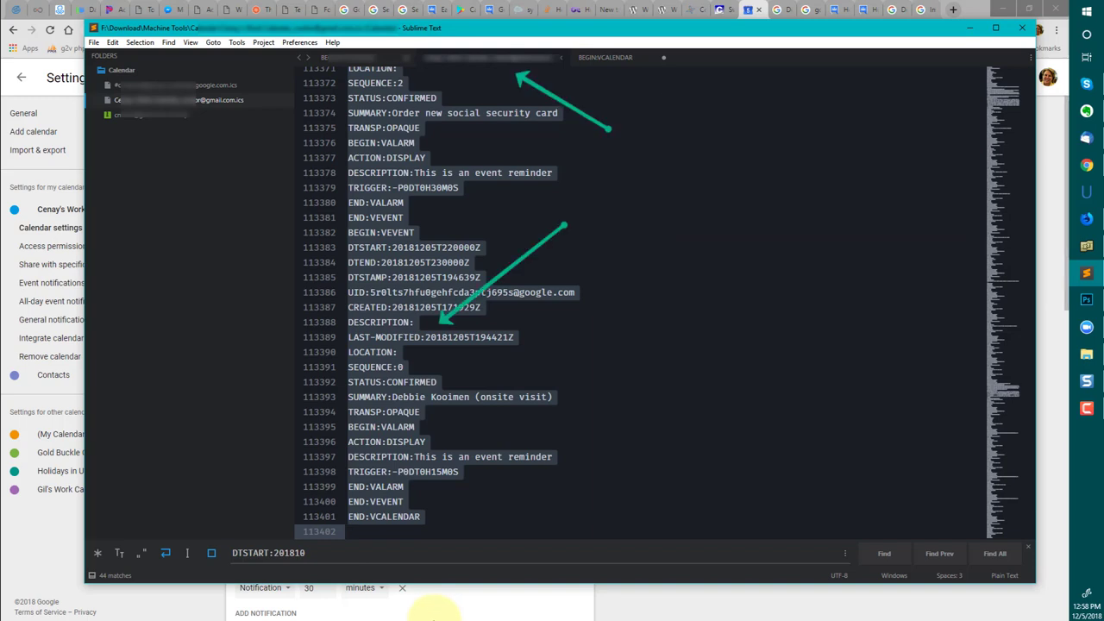
# Step: Paste the copied events on a new line after END:VTIMEZONE in the new BEGIN:VCALENDAR file
pyautogui.click(603, 57)
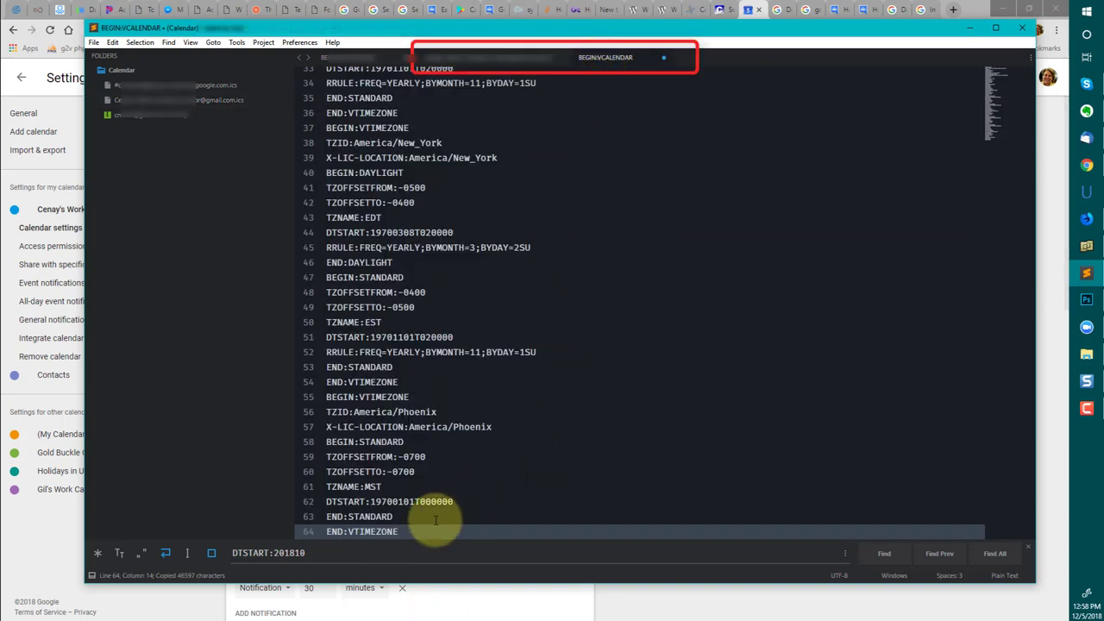
pyautogui.hotkey('ctrl', 'End')
pyautogui.press('Return')
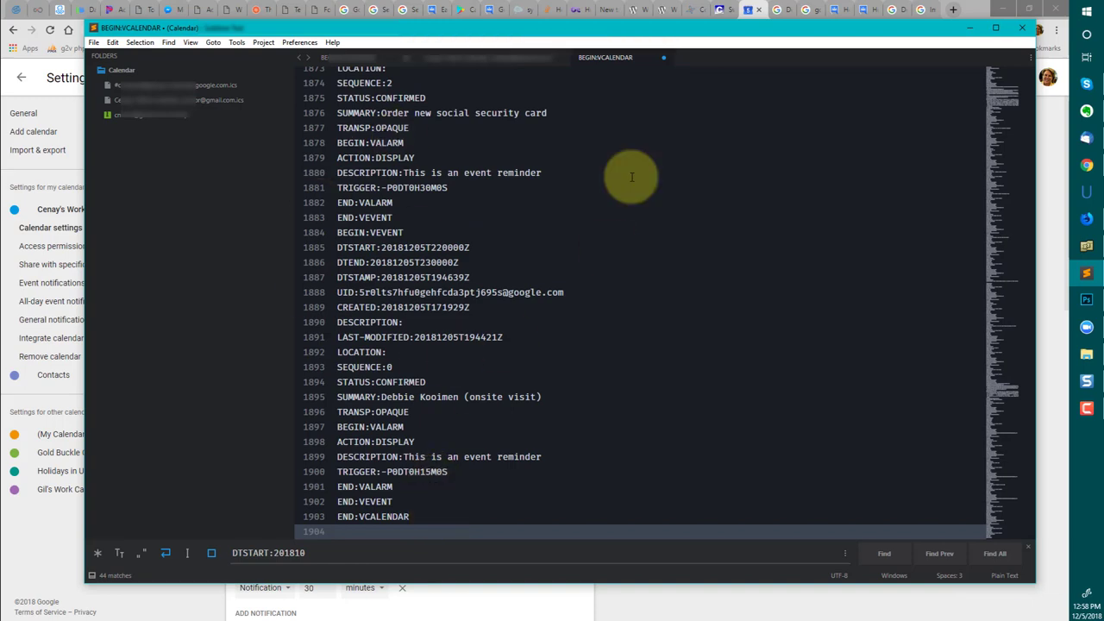
pyautogui.click(471, 233)
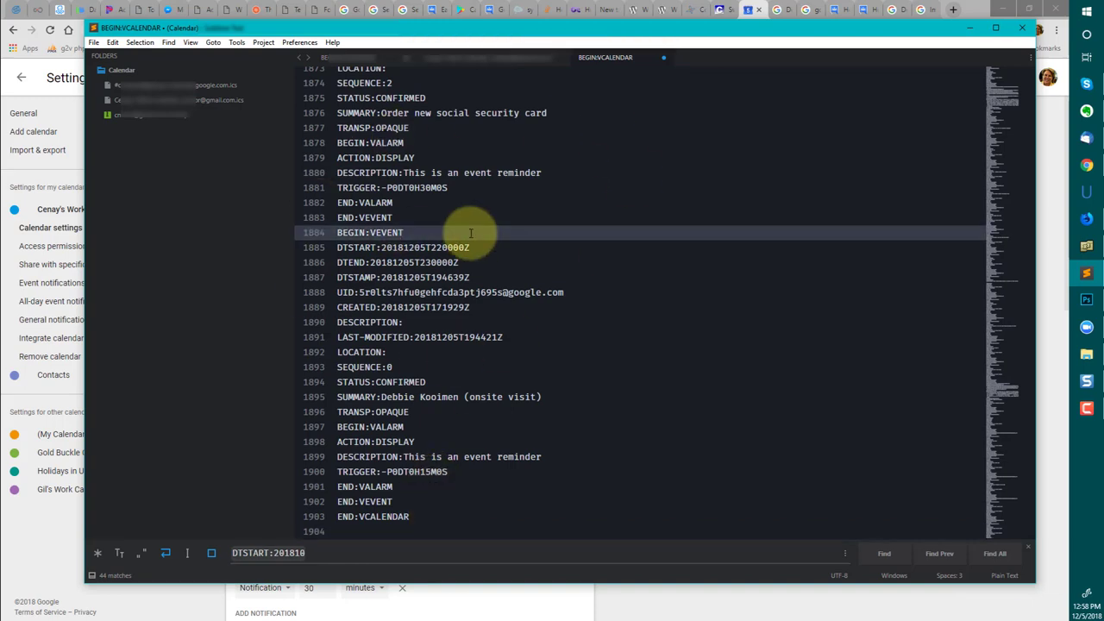
# Step: Search the new BEGIN:VCALENDAR file for Labs and examine the DTSTART dates of the events around each match
pyautogui.hotkey('ctrl', 'a')
pyautogui.write('l')
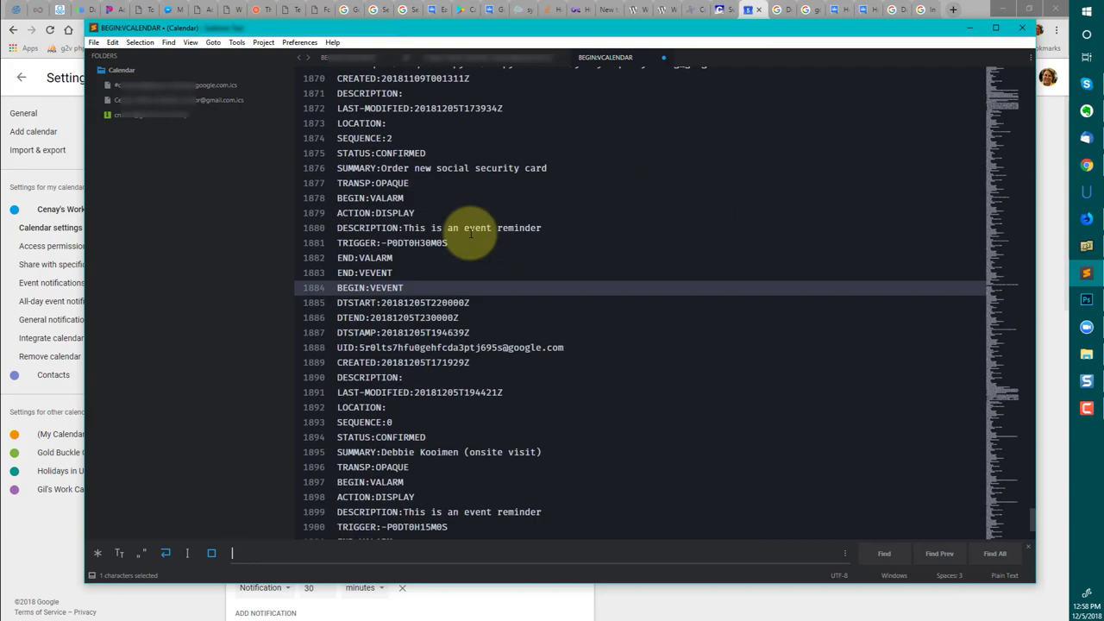
pyautogui.write('abs')
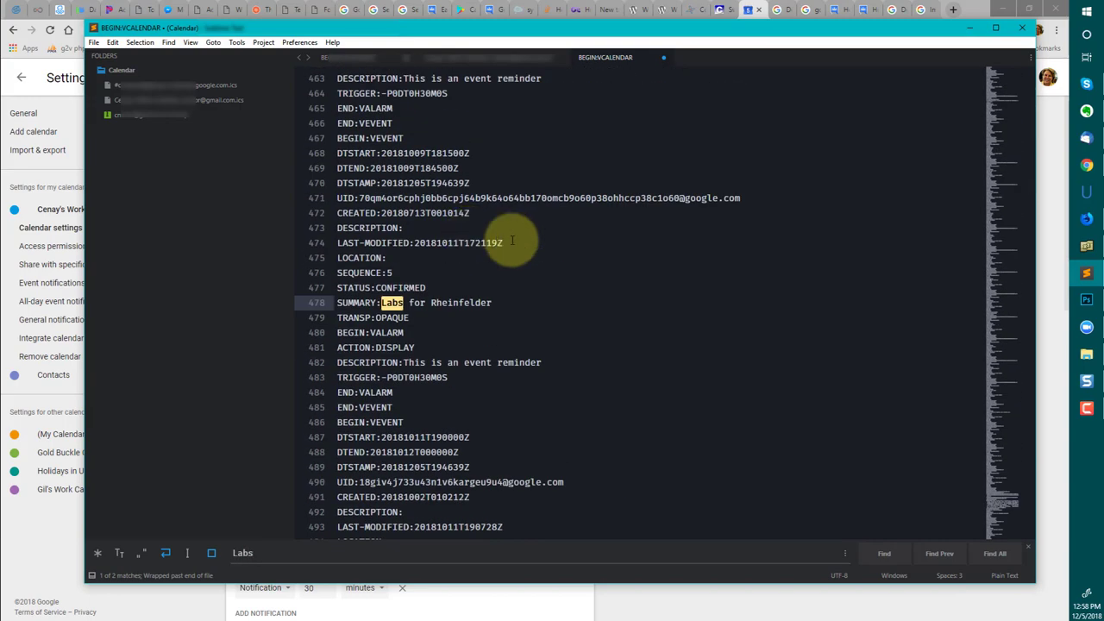
pyautogui.scroll(-2, 388, 328)
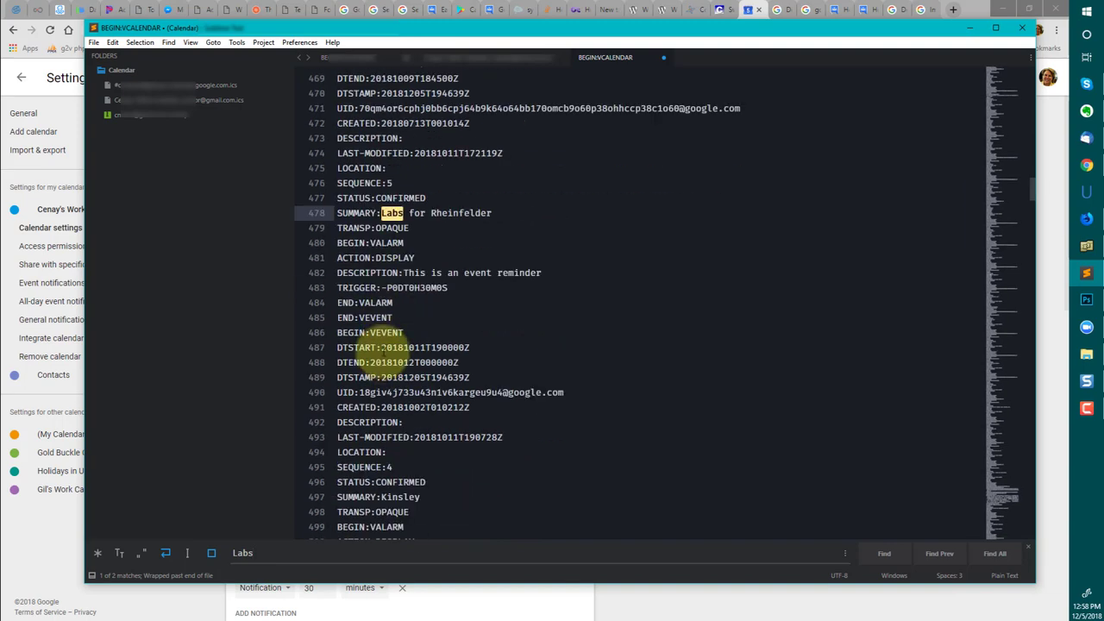
pyautogui.click(394, 347)
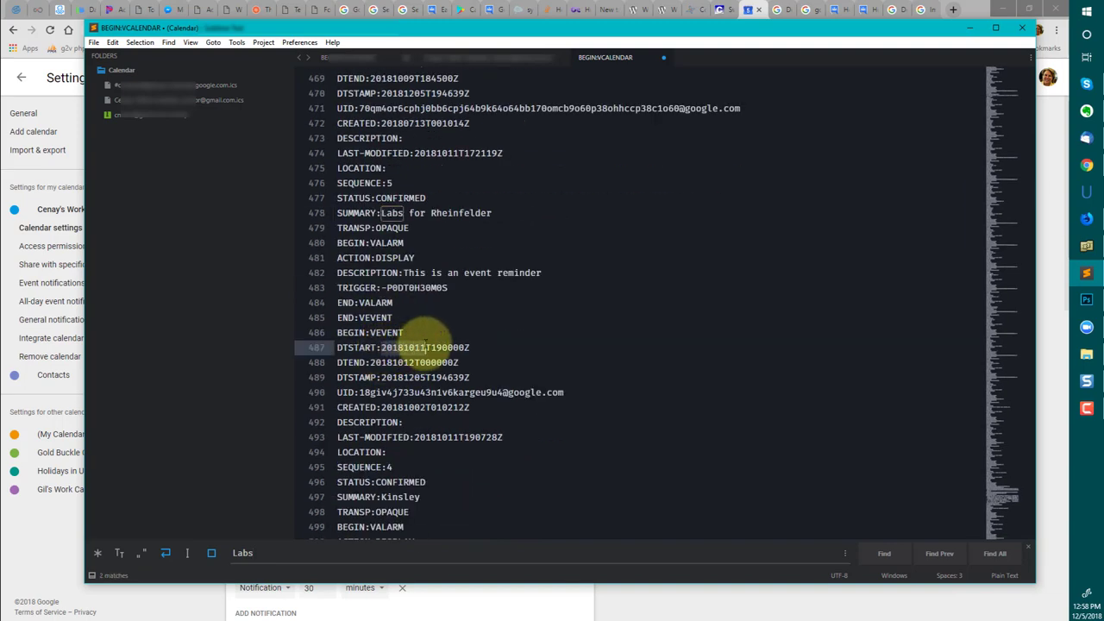
pyautogui.press('F3')
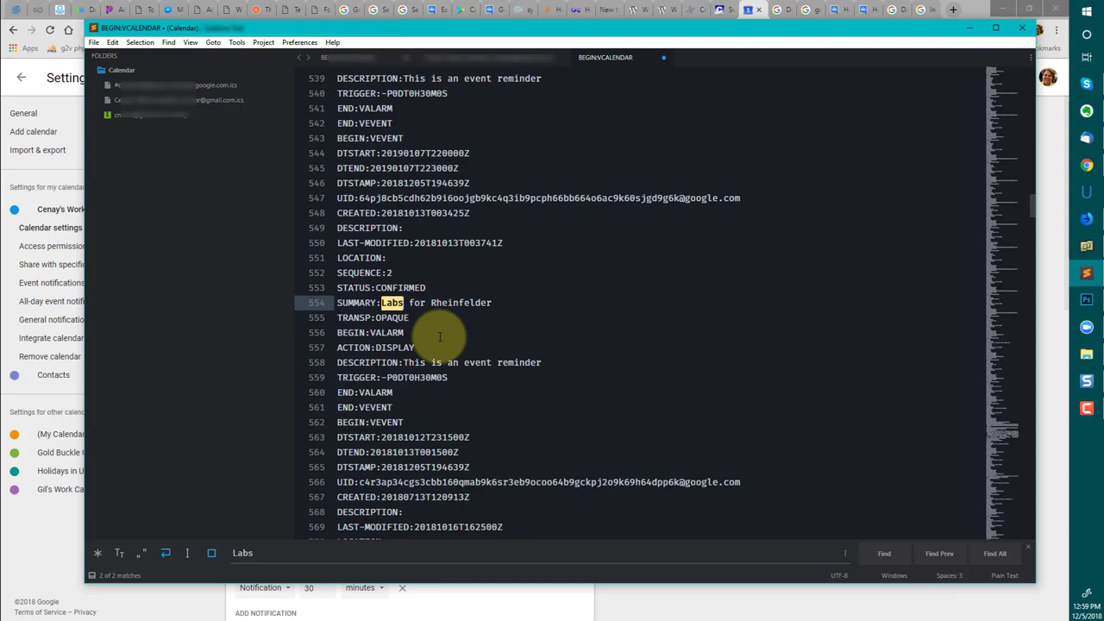
pyautogui.doubleClick(423, 438)
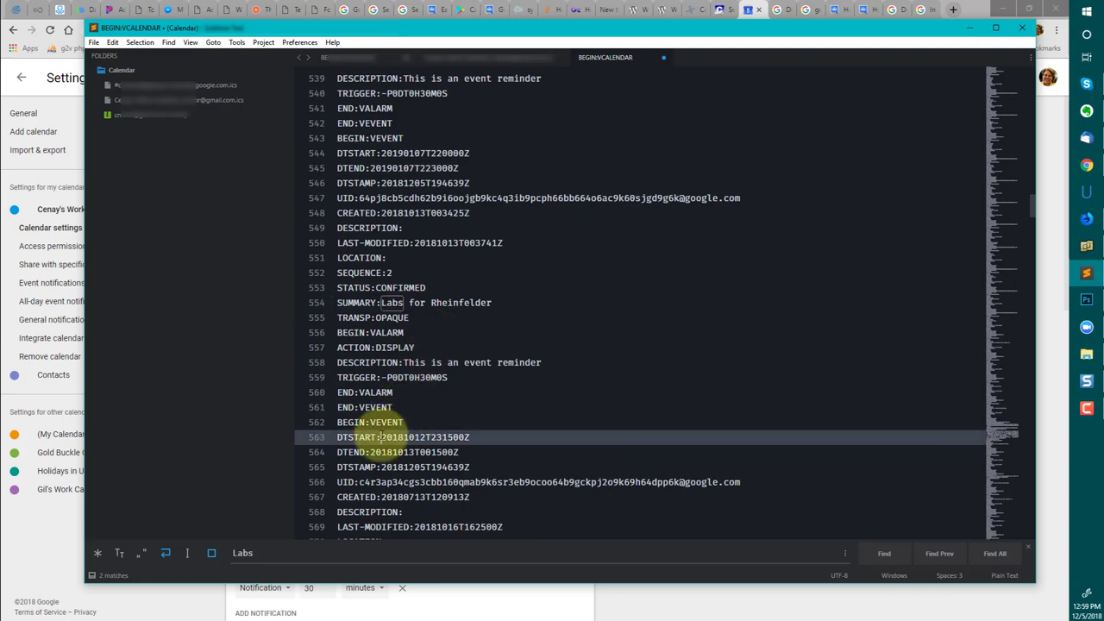
pyautogui.press('F3')
pyautogui.scroll(-1, 448, 422)
pyautogui.moveTo(381, 392); pyautogui.dragTo(459, 392)
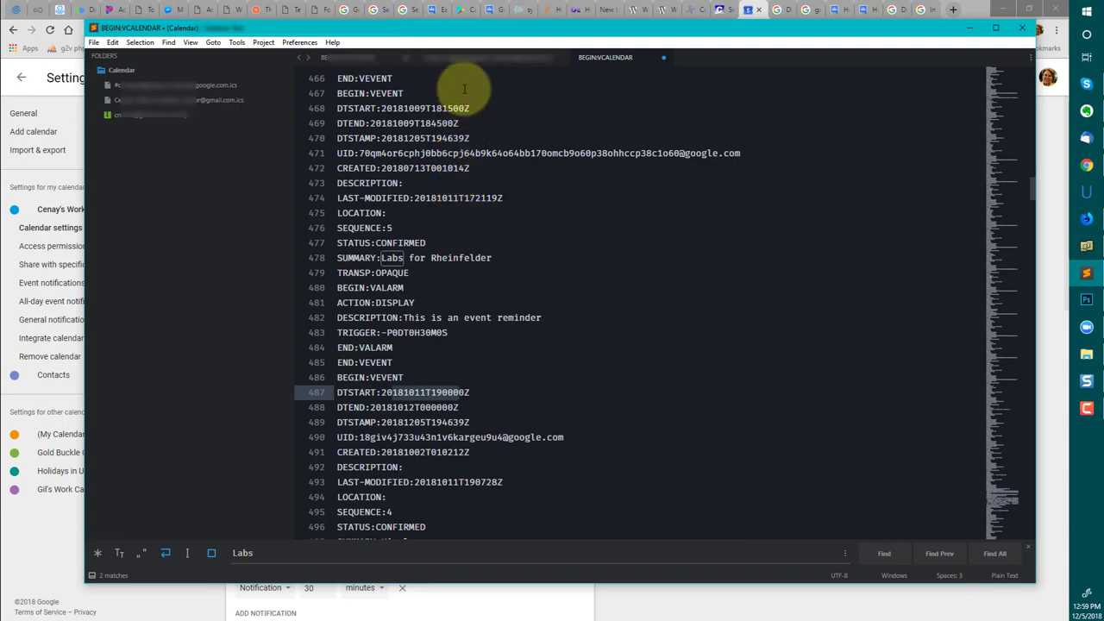
# Step: Find the labs appointment with DTSTART:20190107T220000Z in the exported .ics file and copy its block from BEGIN:VEVENT through END:VEVENT
pyautogui.hotkey('ctrl', 'a')
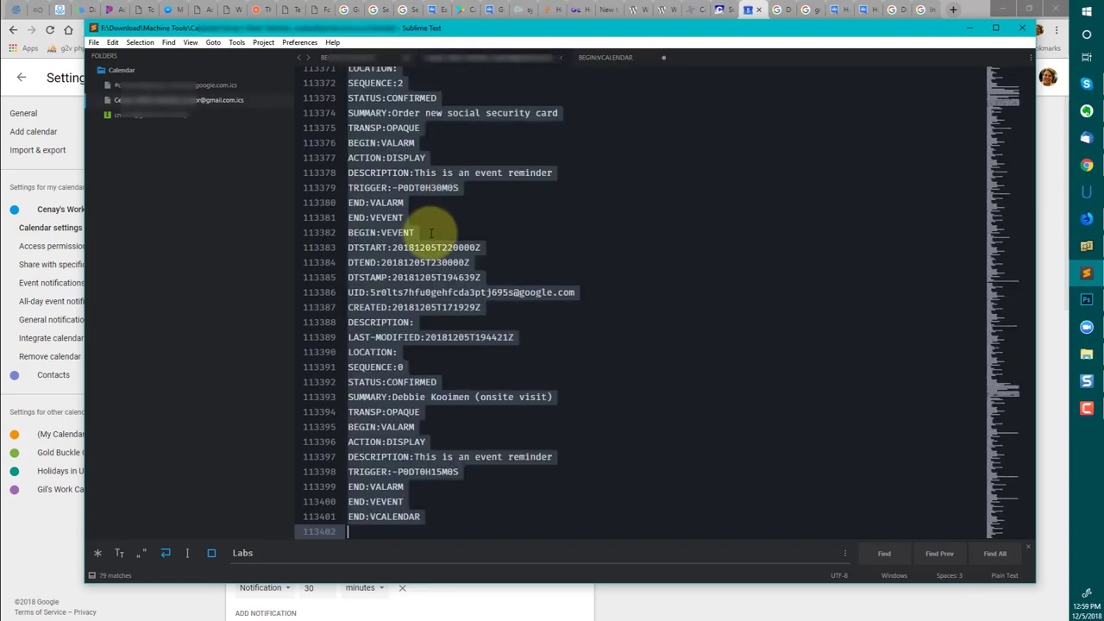
pyautogui.click(285, 554)
pyautogui.write('Labs')
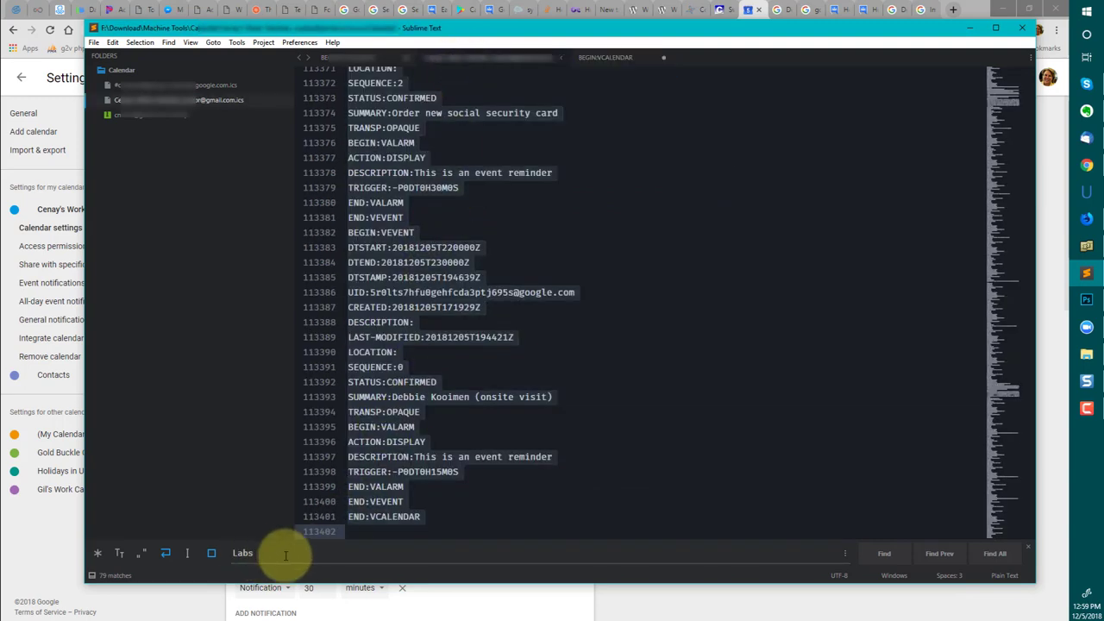
pyautogui.write(' for Rheinfelder')
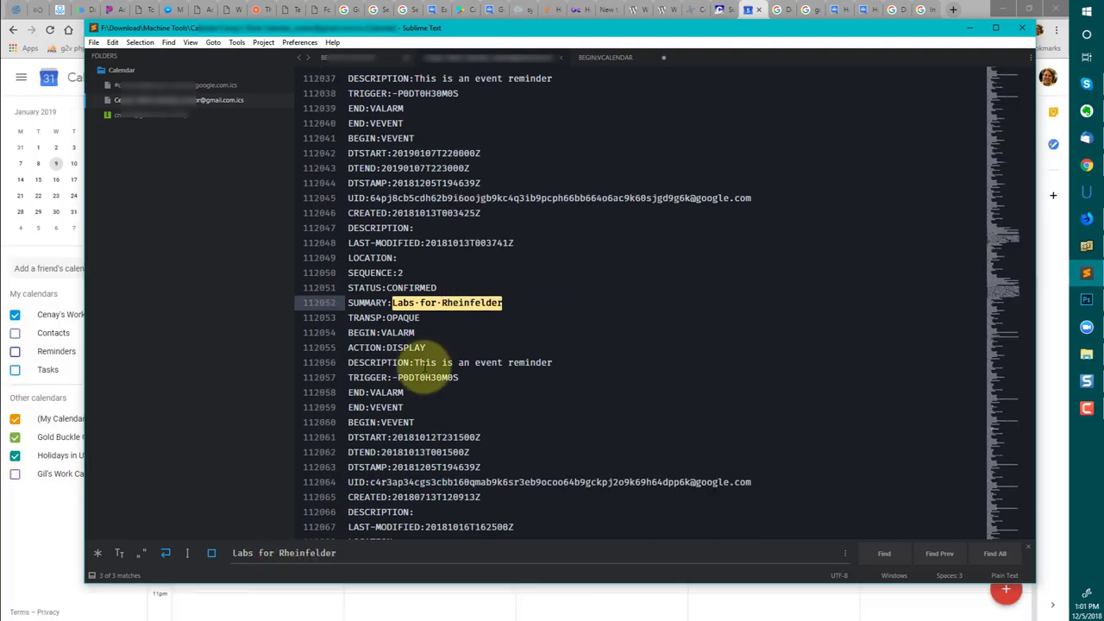
pyautogui.click(419, 302)
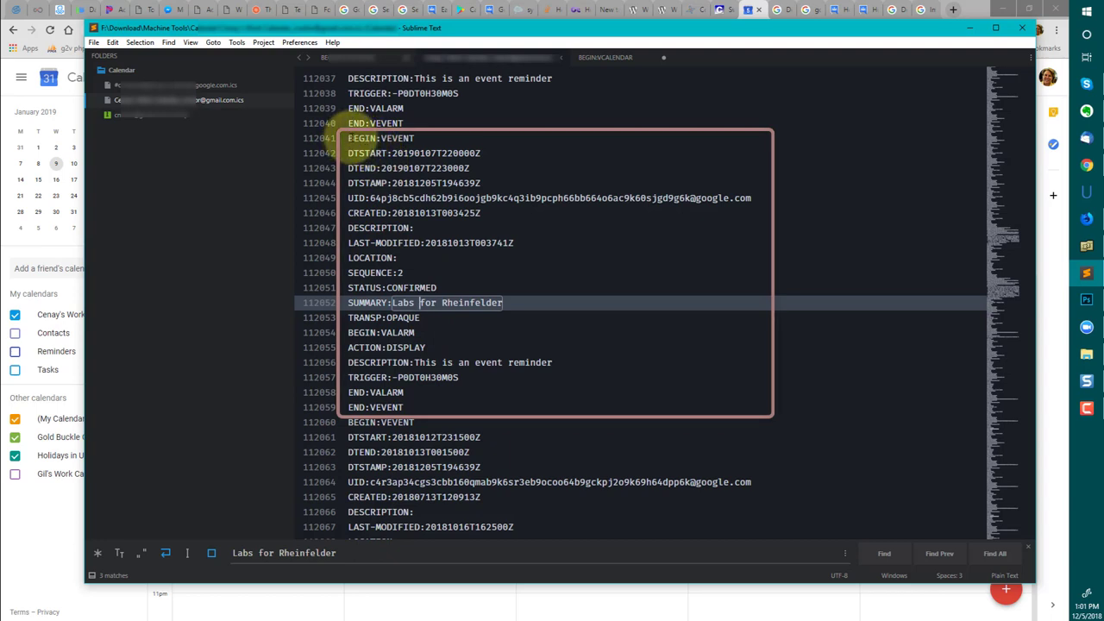
pyautogui.moveTo(350, 138); pyautogui.dragTo(420, 407)
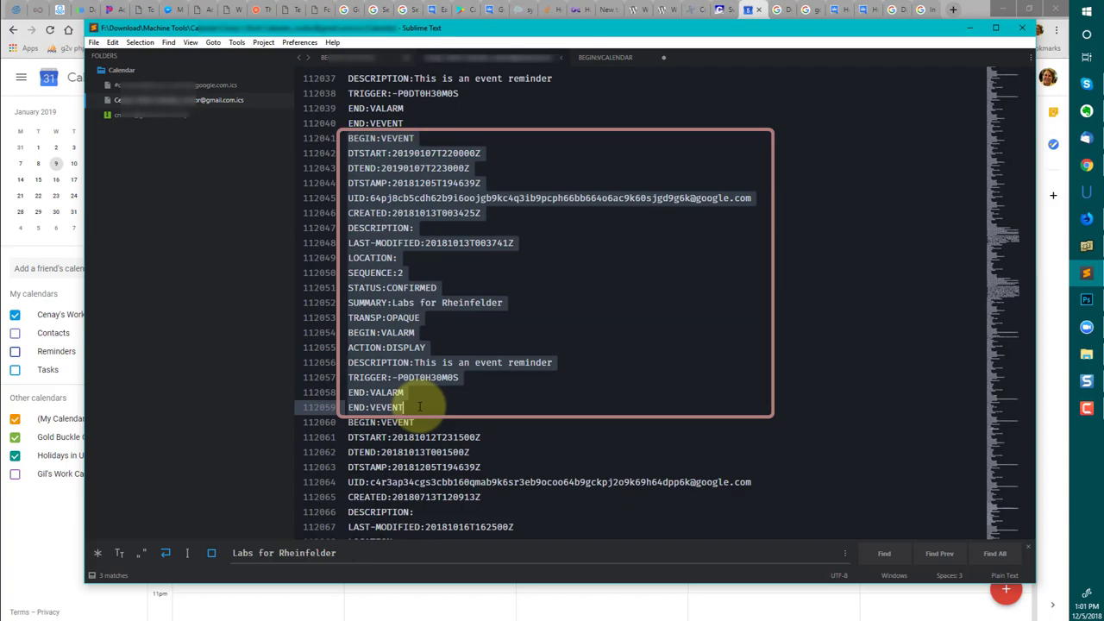
pyautogui.hotkey('ctrl', 'c')
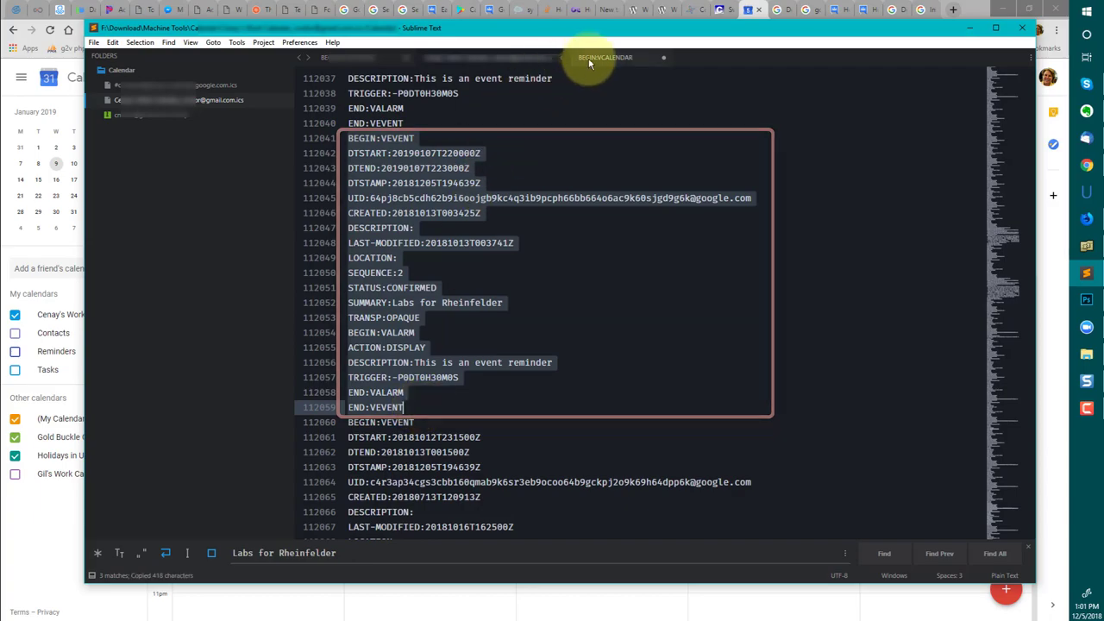
# Step: Paste the copied labs event on the empty last line of the new BEGIN:VCALENDAR file, after END:VCALENDAR
pyautogui.click(604, 57)
pyautogui.scroll(-20, 499, 327)
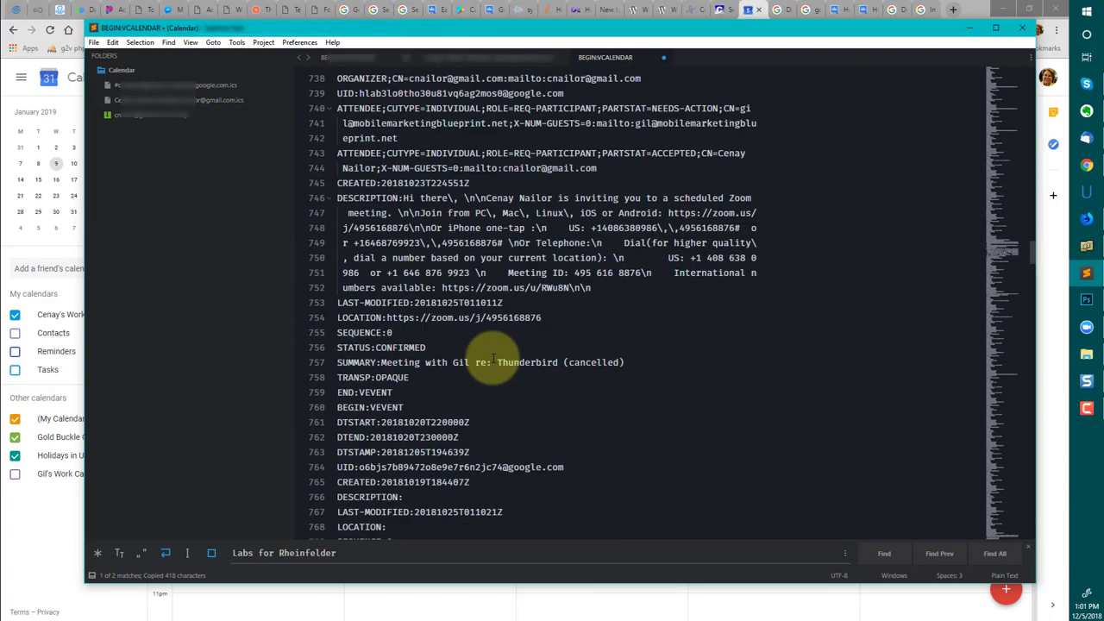
pyautogui.scroll(-20, 497, 375)
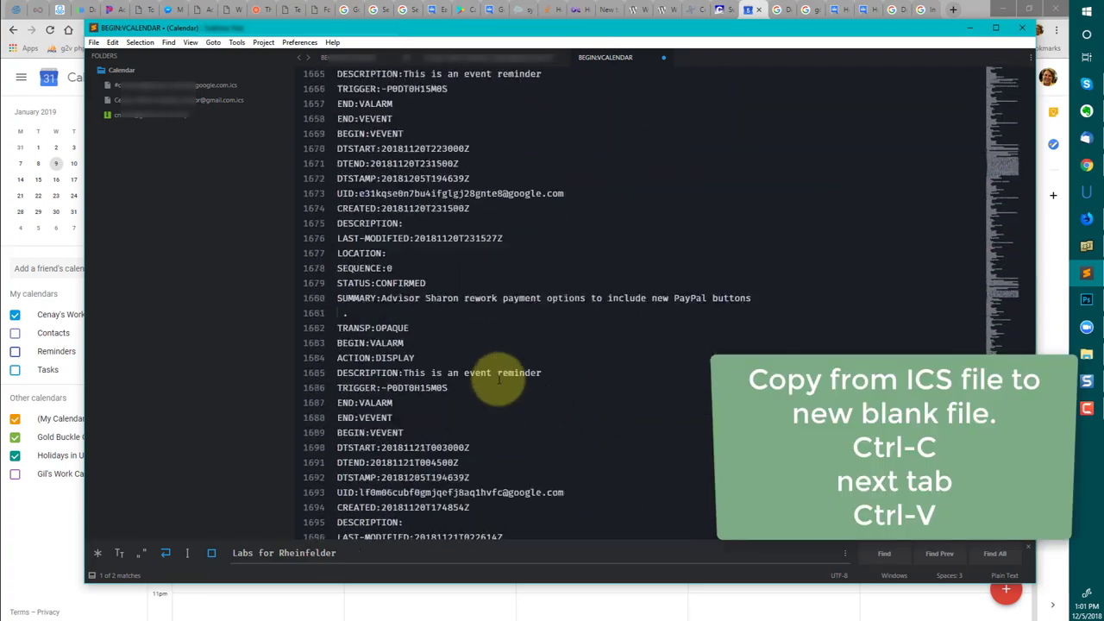
pyautogui.scroll(5, 499, 379)
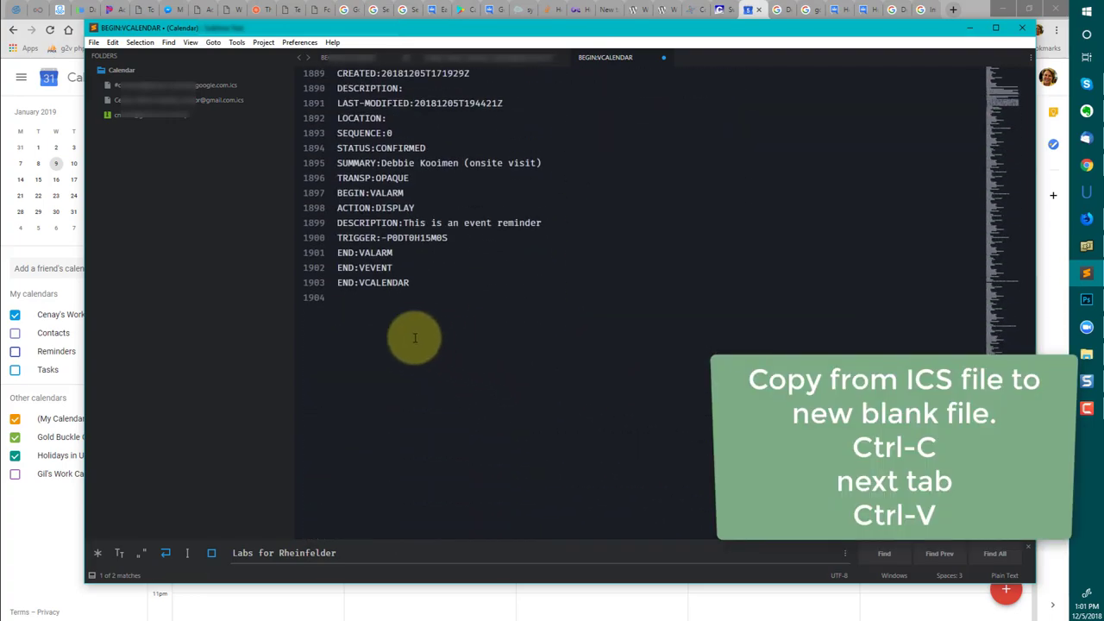
pyautogui.click(394, 295)
pyautogui.hotkey('ctrl', 'v')
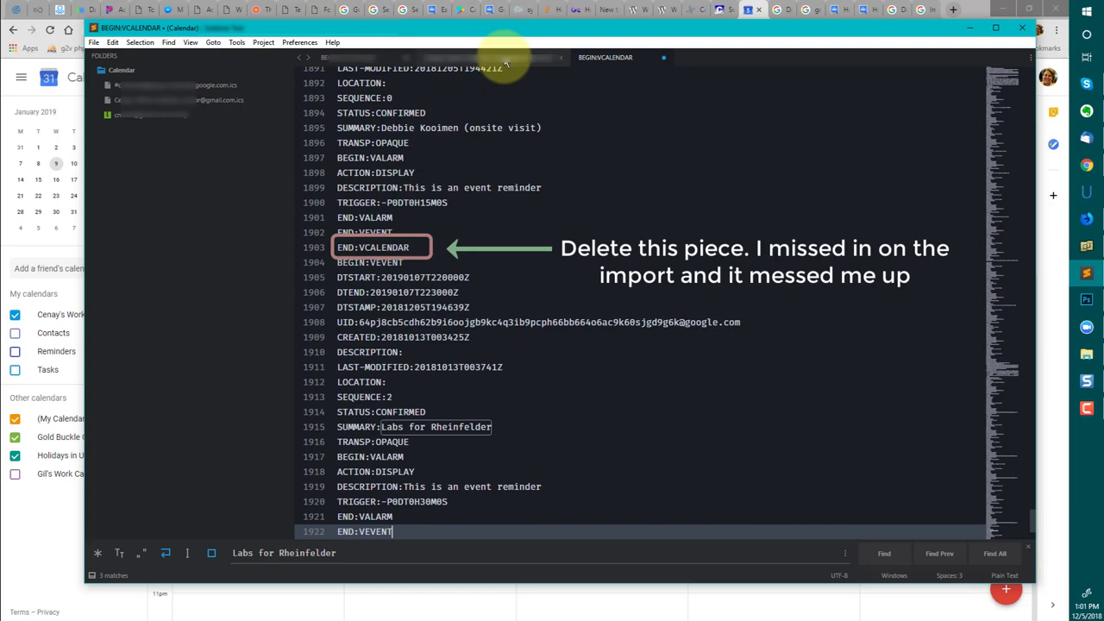
# Step: Return to the exported .ics file and examine the start dates and summaries of the events following the labs appointment
pyautogui.click(506, 57)
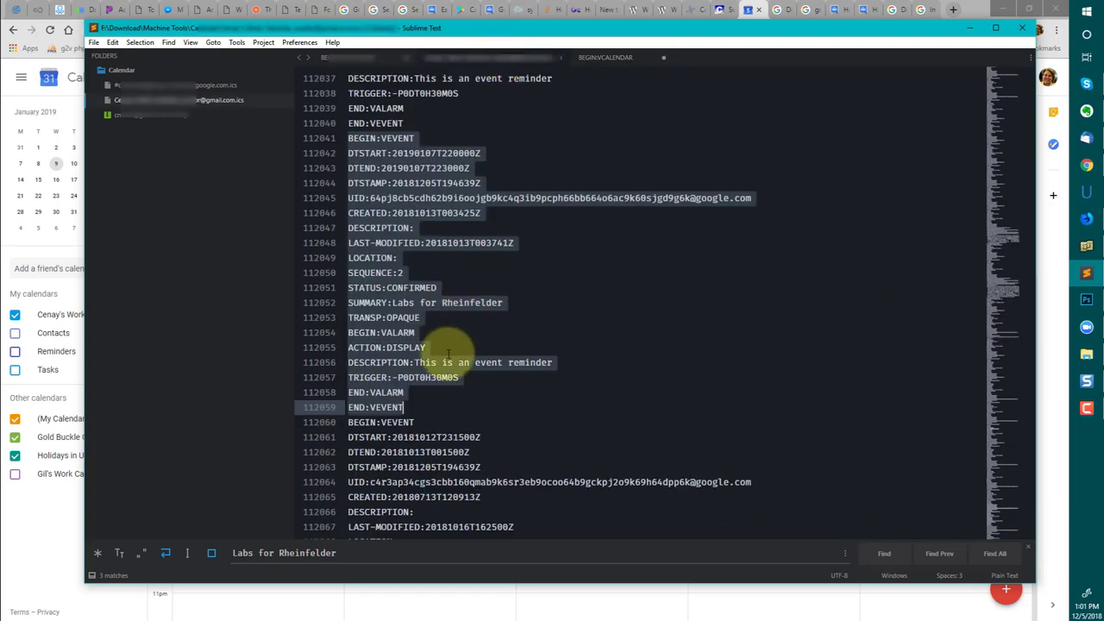
pyautogui.click(436, 411)
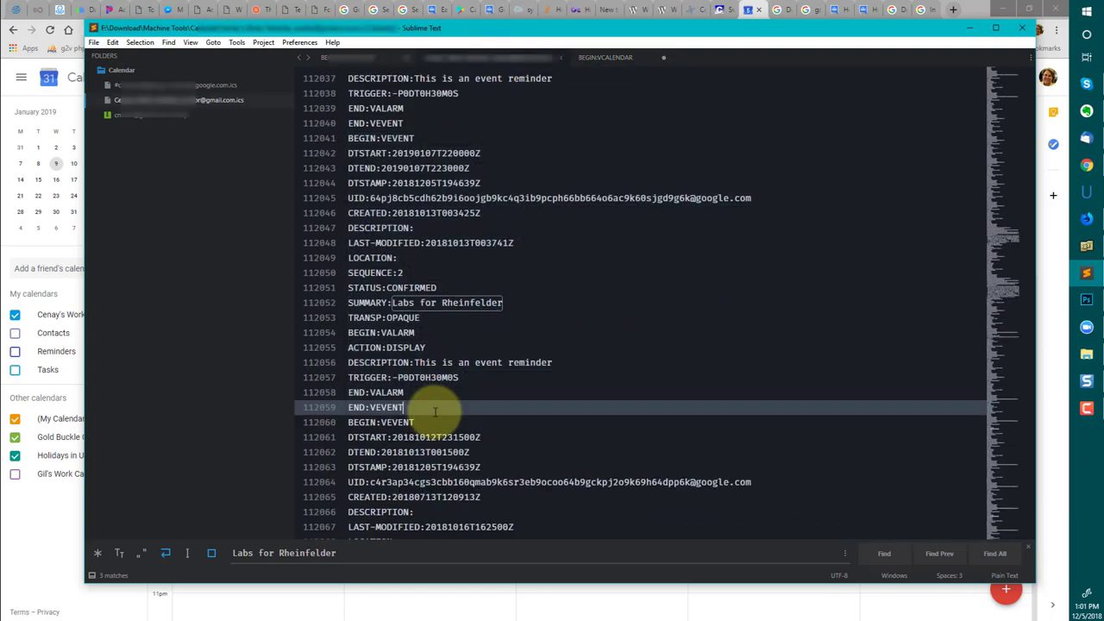
pyautogui.scroll(-9, 423, 308)
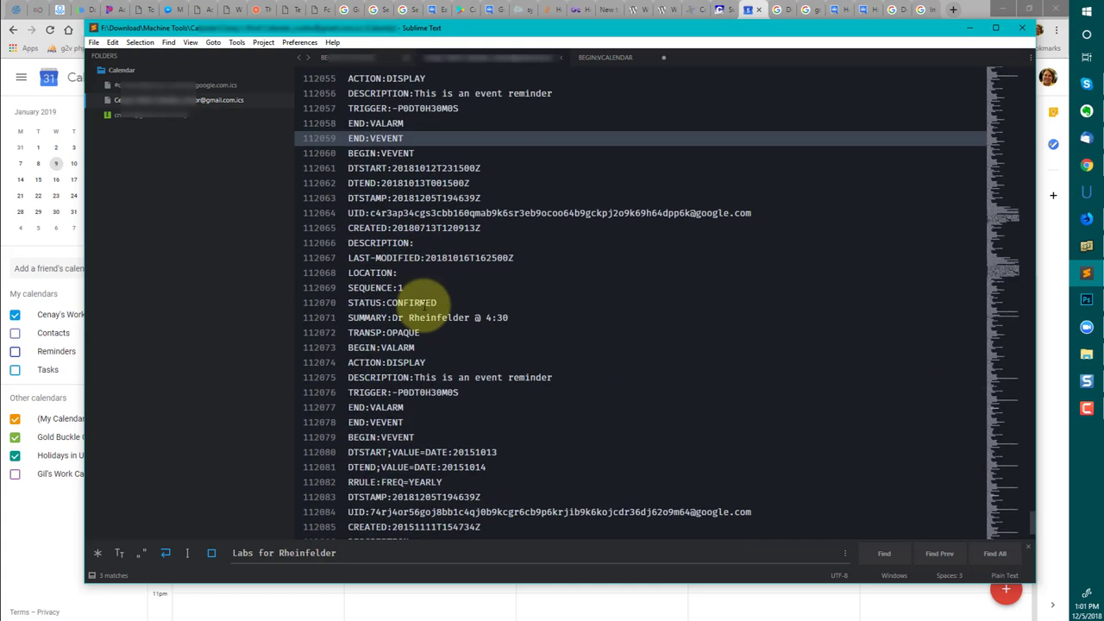
pyautogui.scroll(-3, 424, 306)
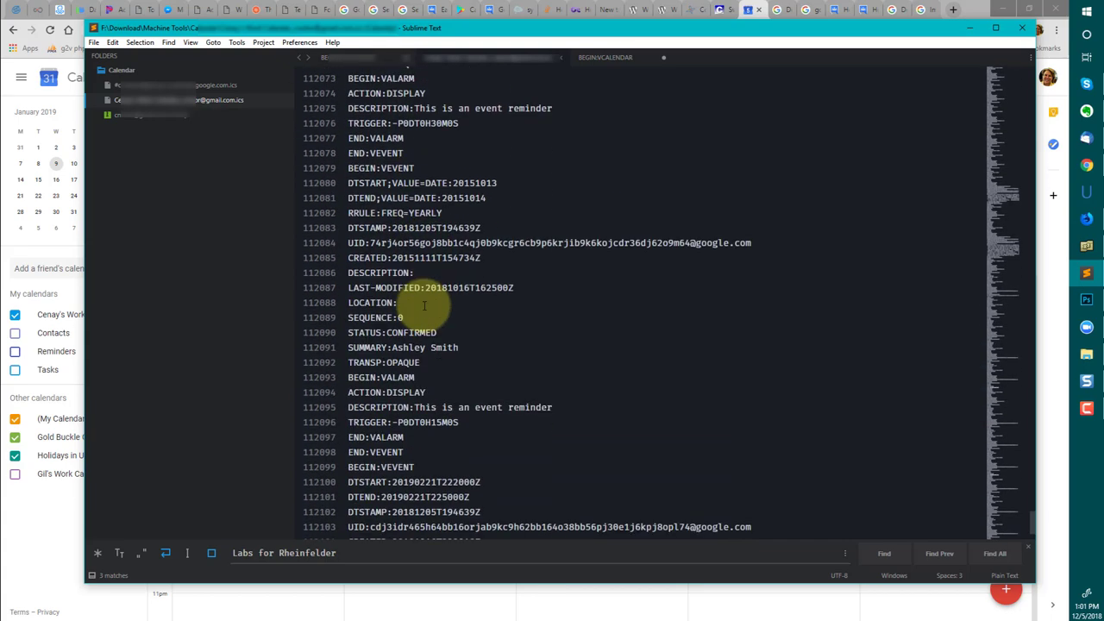
pyautogui.scroll(-4, 424, 305)
pyautogui.scroll(5, 507, 315)
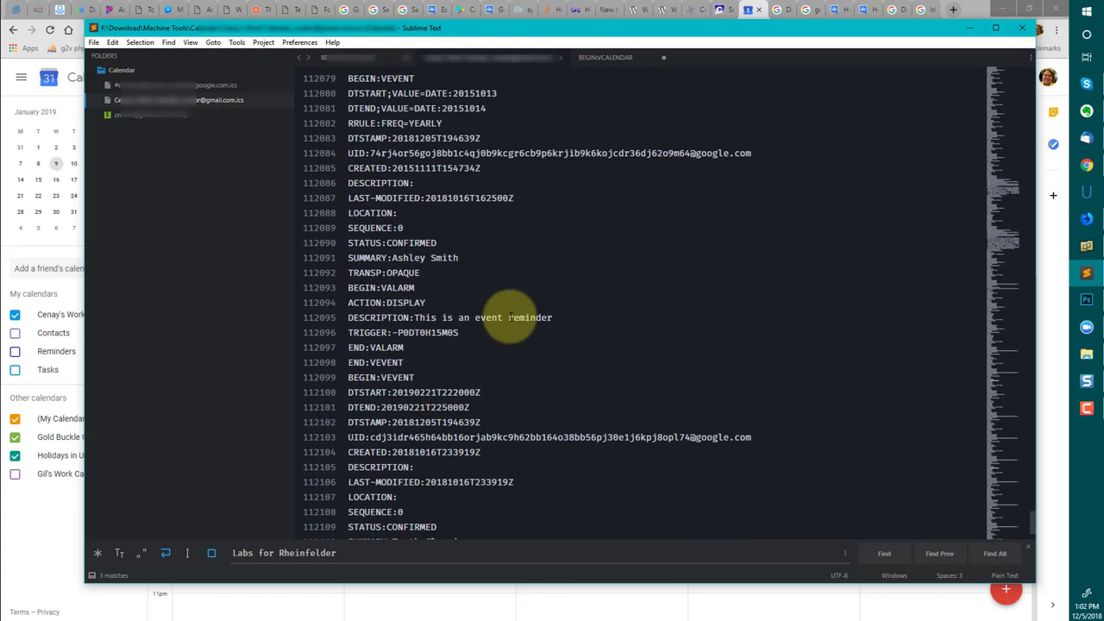
pyautogui.scroll(4, 493, 291)
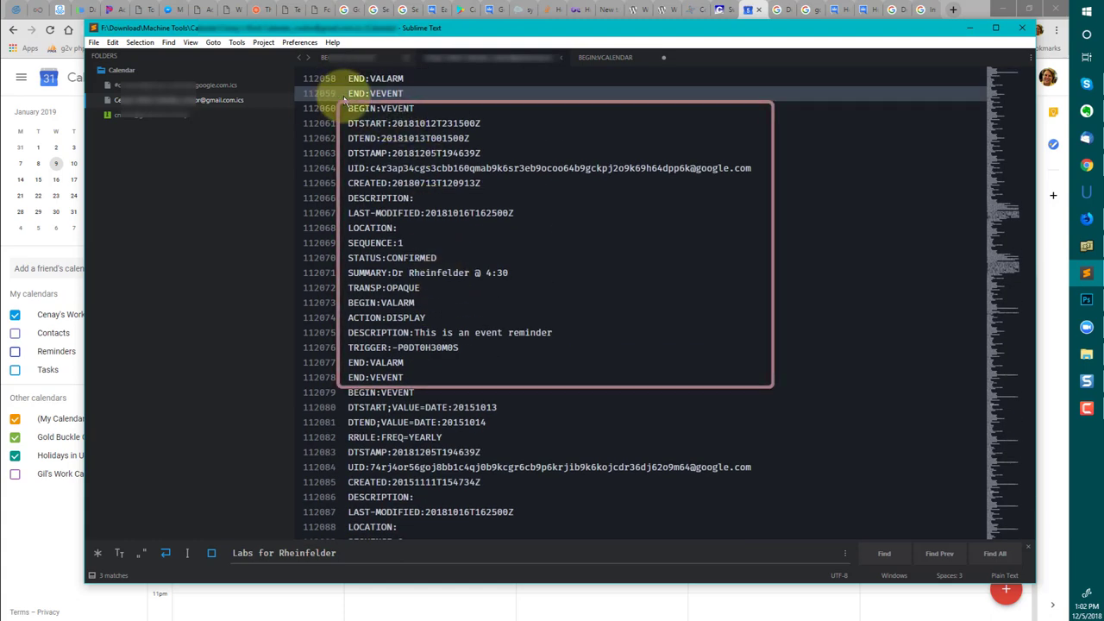
# Step: Search the exported file for the doctor's name and copy the 4:30 appointment's block from BEGIN:VEVENT through END:VEVENT
pyautogui.hotkey('ctrl', 'f')
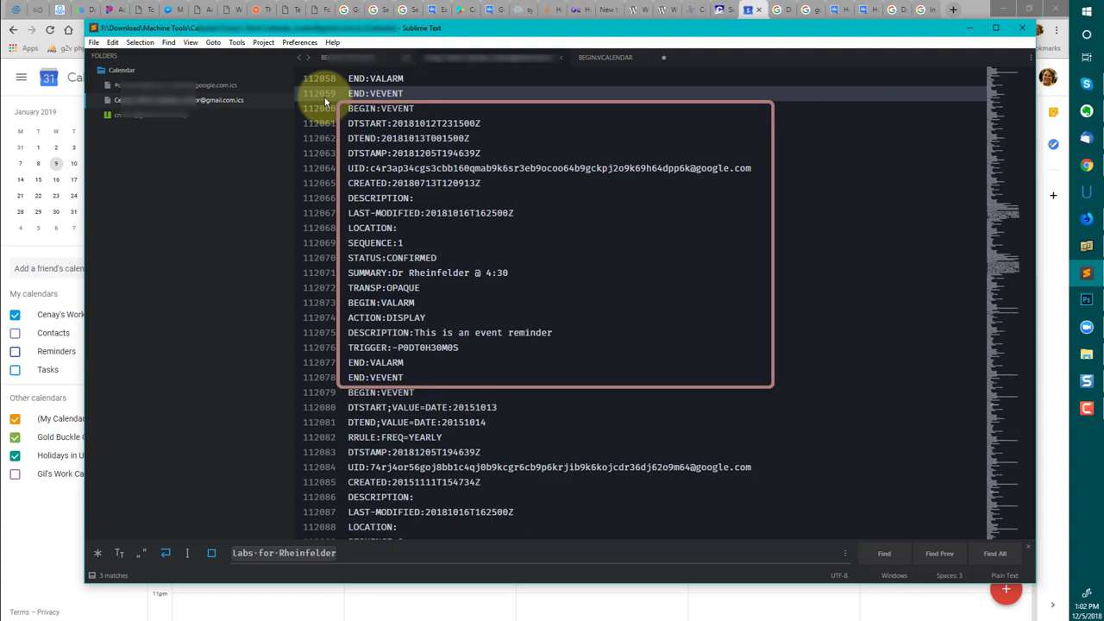
pyautogui.write('Dr Rh')
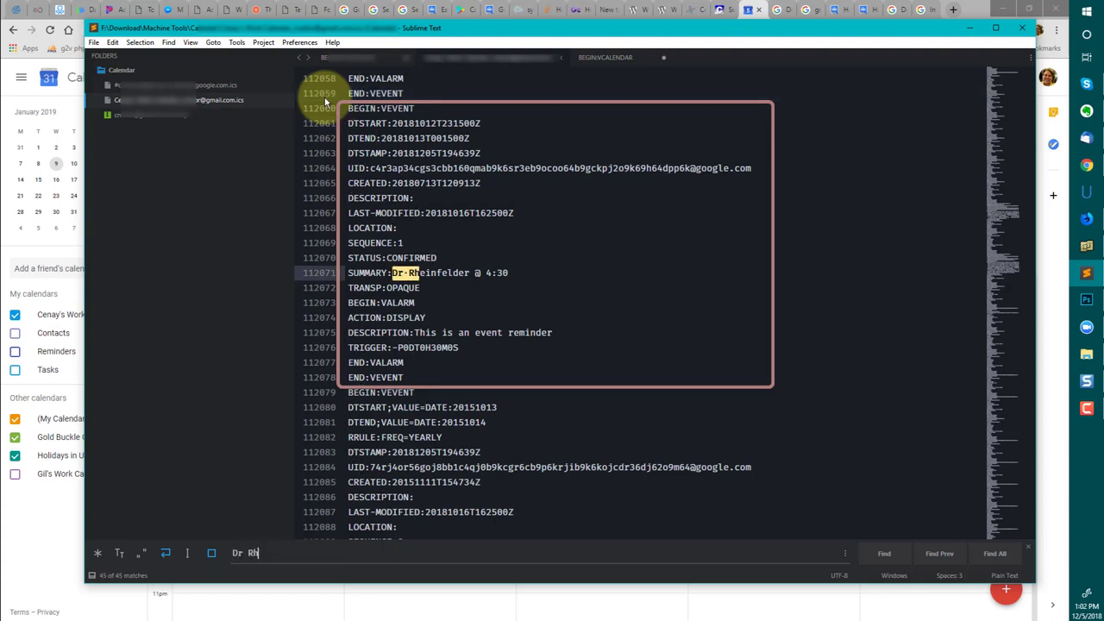
pyautogui.write('einfl')
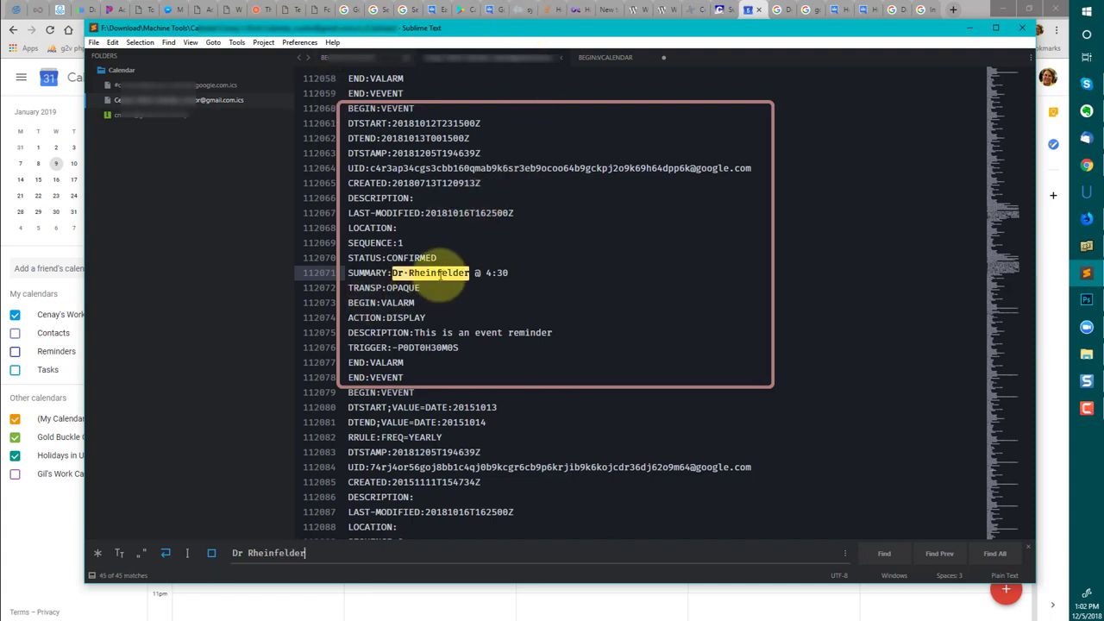
pyautogui.click(443, 272)
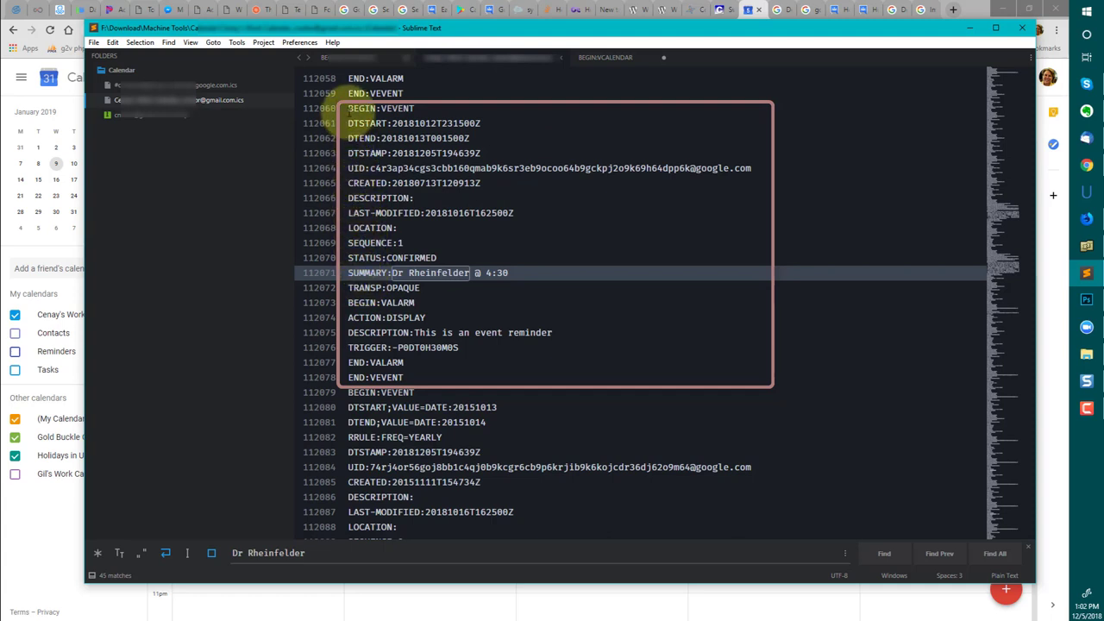
pyautogui.click(349, 107)
pyautogui.moveTo(348, 108); pyautogui.dragTo(421, 375)
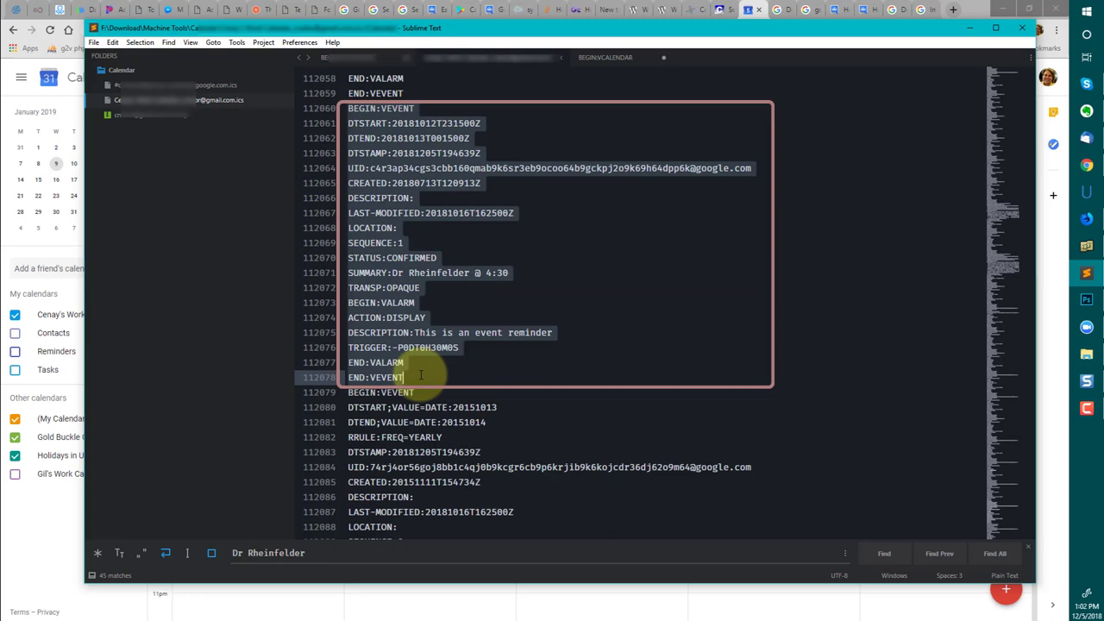
pyautogui.hotkey('ctrl', 'c')
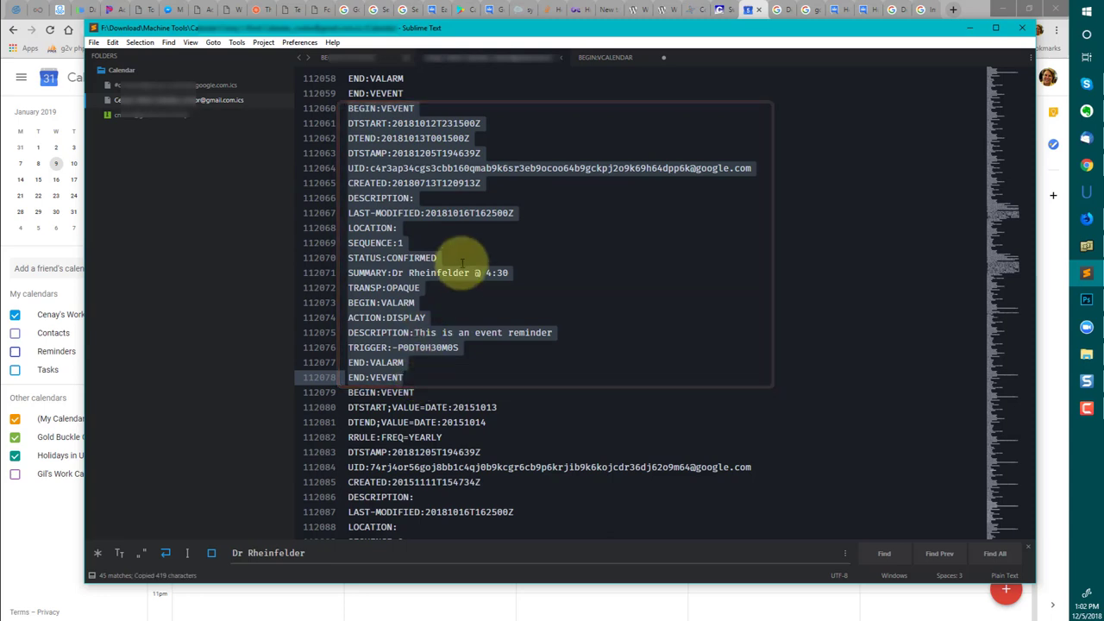
# Step: Paste the copied doctor's appointment on a new line after the last END:VEVENT in the new BEGIN:VCALENDAR file
pyautogui.click(592, 57)
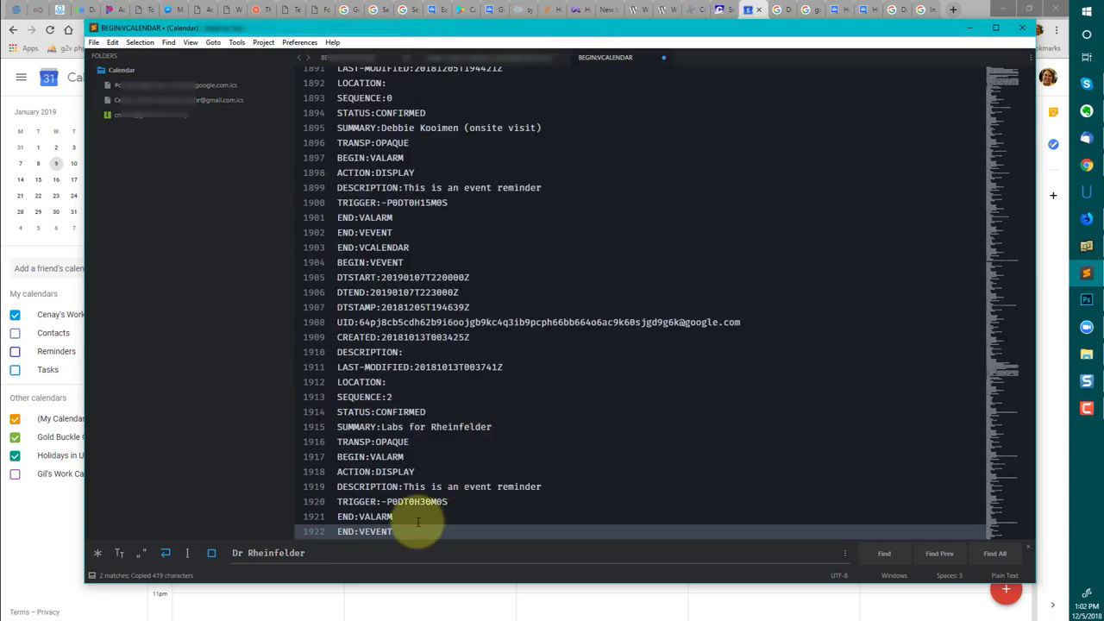
pyautogui.press('Return')
pyautogui.hotkey('ctrl', 'v')
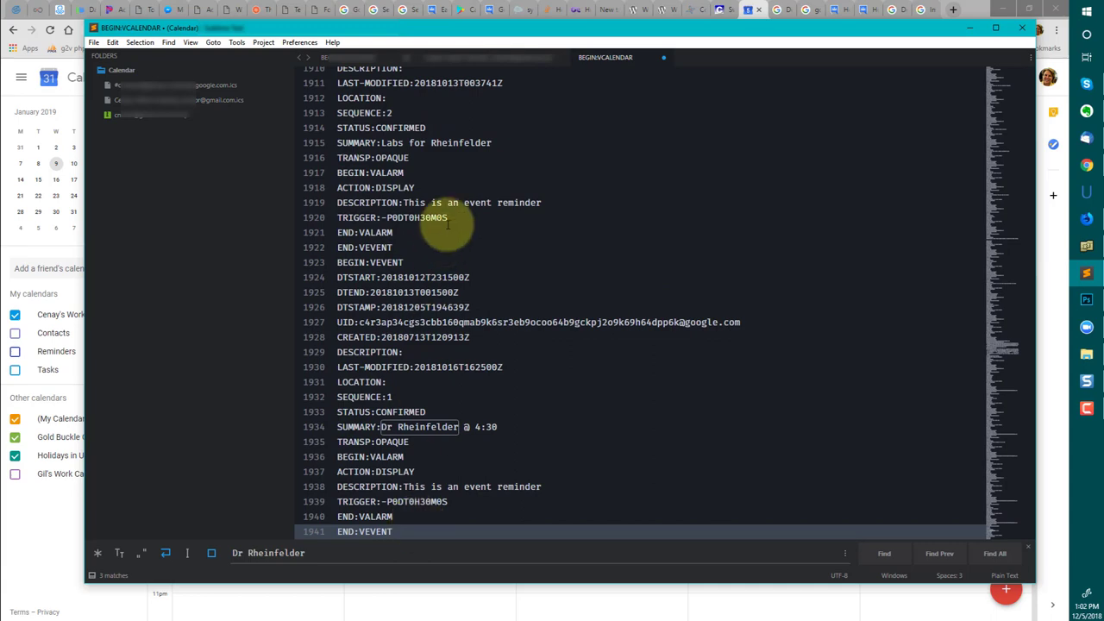
# Step: Copy the END:VCALENDAR line from the end of the exported .ics file
pyautogui.click(421, 58)
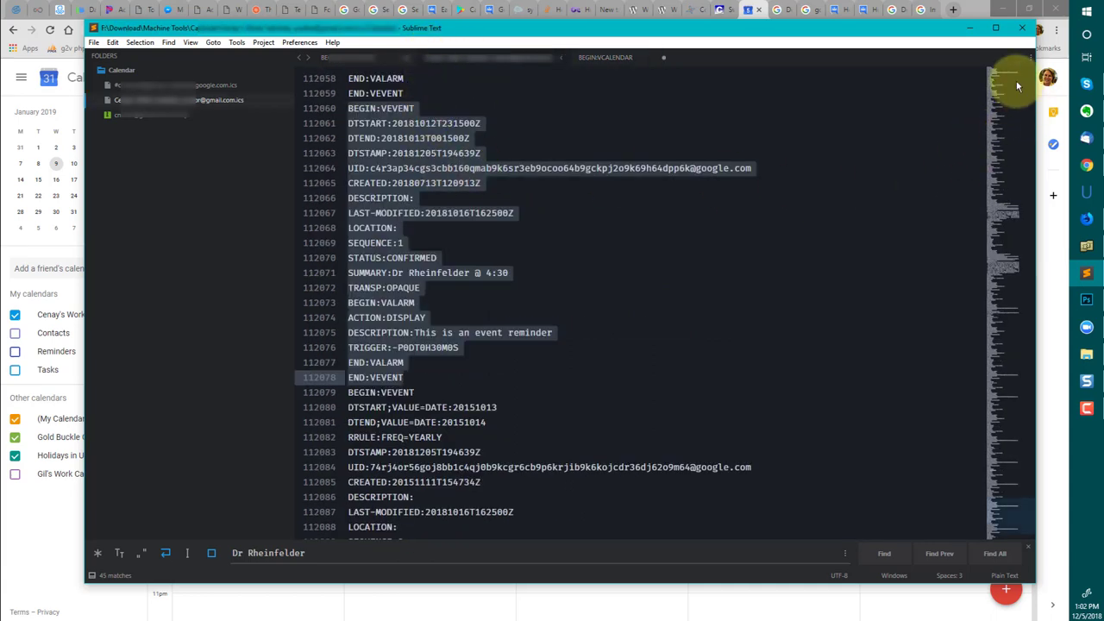
pyautogui.click(1012, 121)
pyautogui.click(1003, 526)
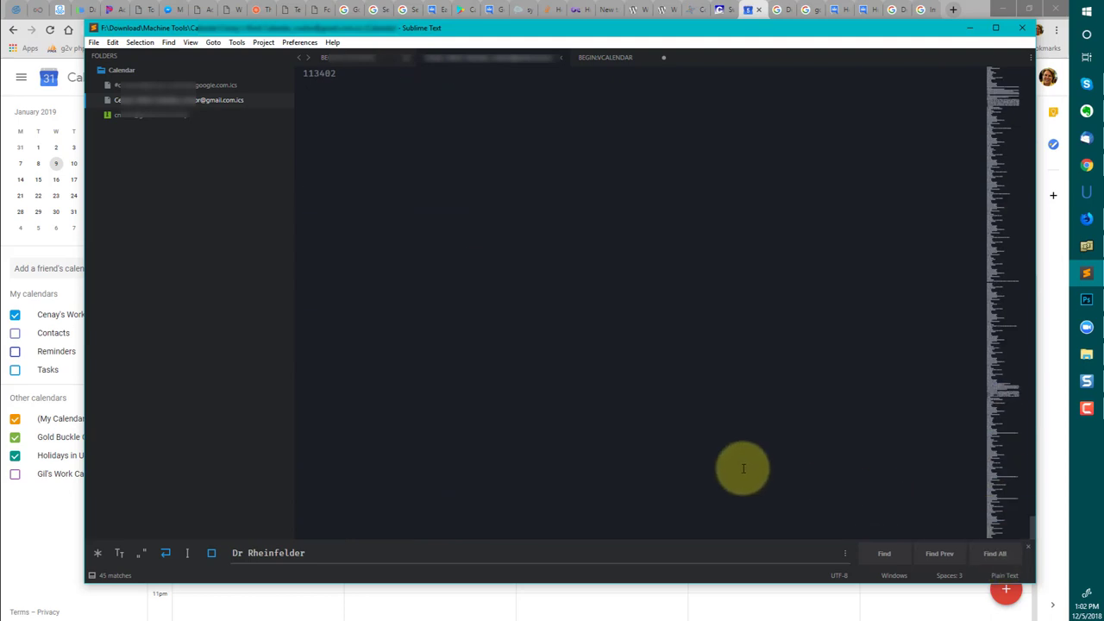
pyautogui.click(488, 387)
pyautogui.scroll(5, 488, 386)
pyautogui.scroll(1, 487, 386)
pyautogui.moveTo(439, 326); pyautogui.dragTo(328, 337)
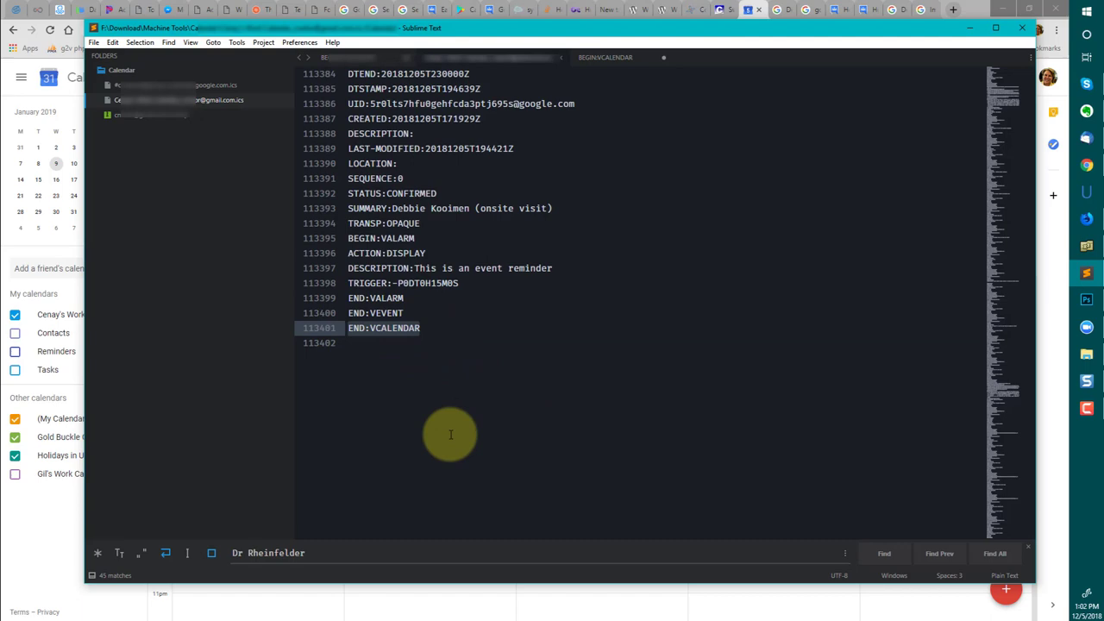
pyautogui.hotkey('ctrl', 'c')
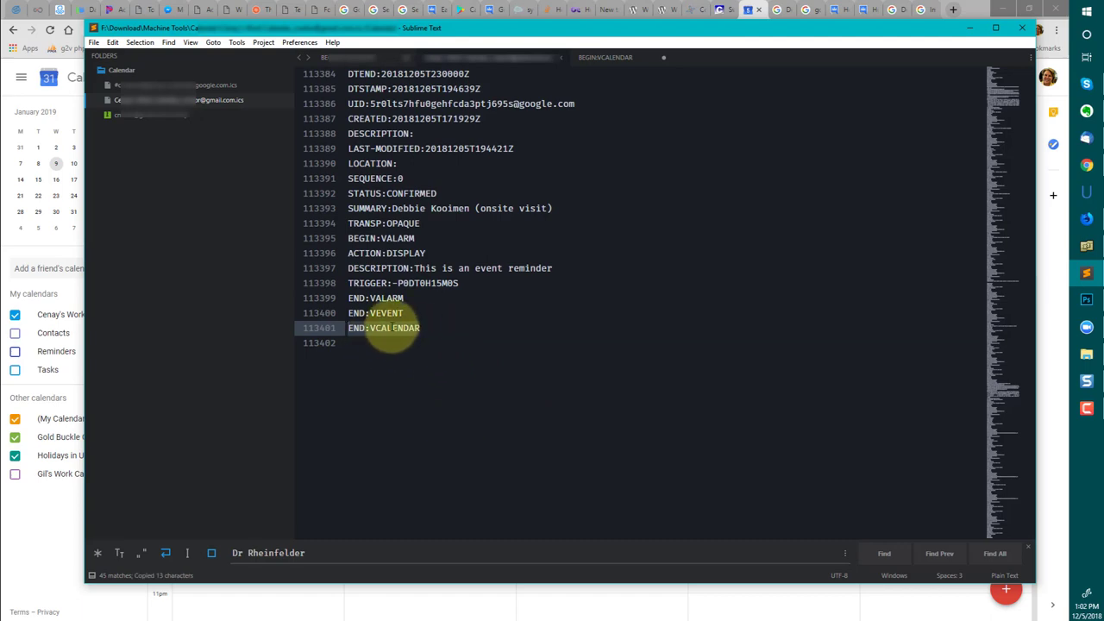
# Step: Paste the END:VCALENDAR line on a new line after the last END:VEVENT in the new BEGIN:VCALENDAR file
pyautogui.click(606, 57)
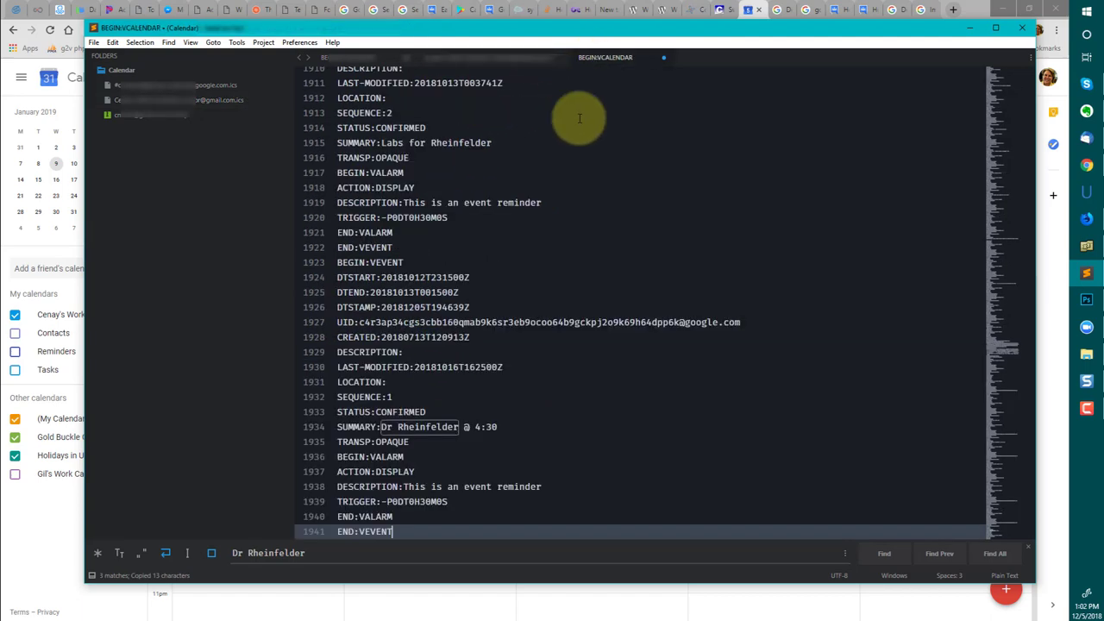
pyautogui.scroll(-2, 422, 463)
pyautogui.press('Return')
pyautogui.hotkey('ctrl', 'v')
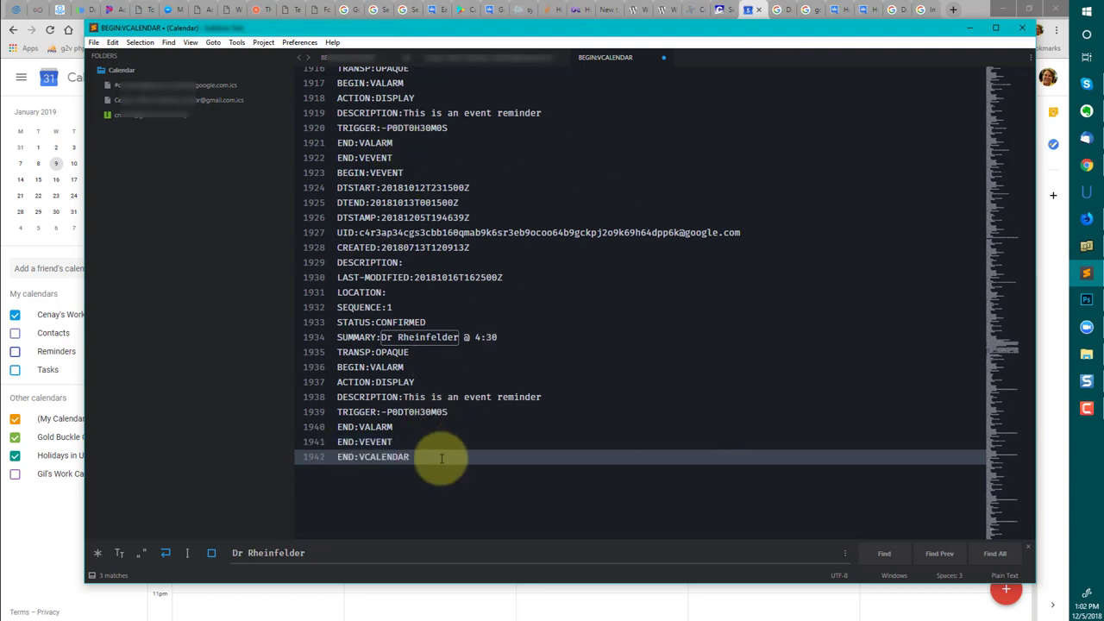
# Step: Return to the exported .ics file and delete its entire contents
pyautogui.click(521, 57)
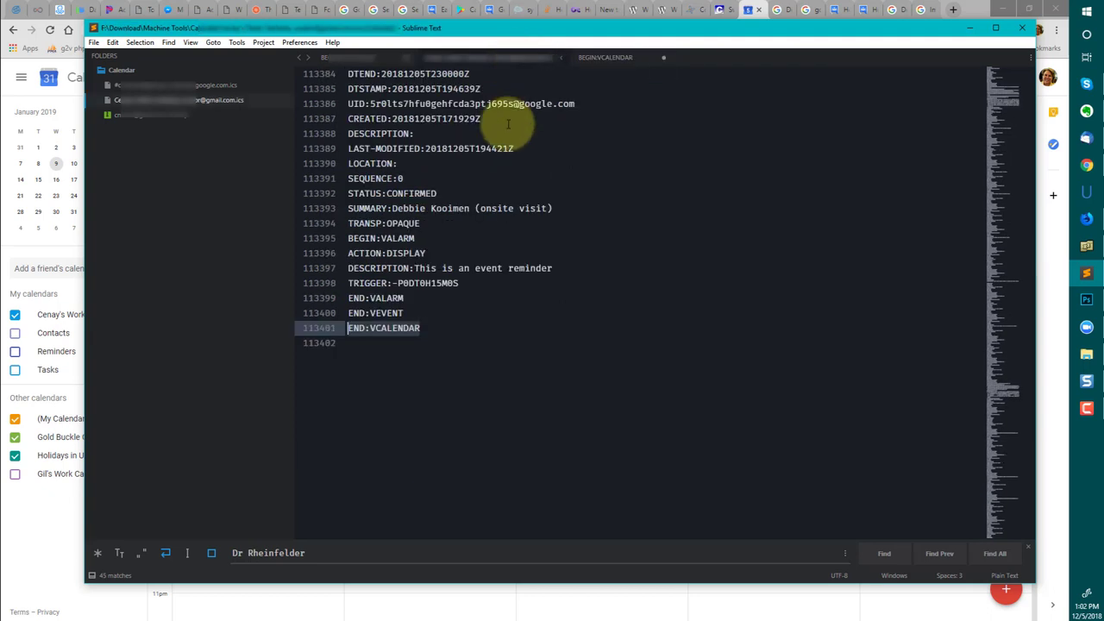
pyautogui.click(456, 209)
pyautogui.hotkey('ctrl', 'a')
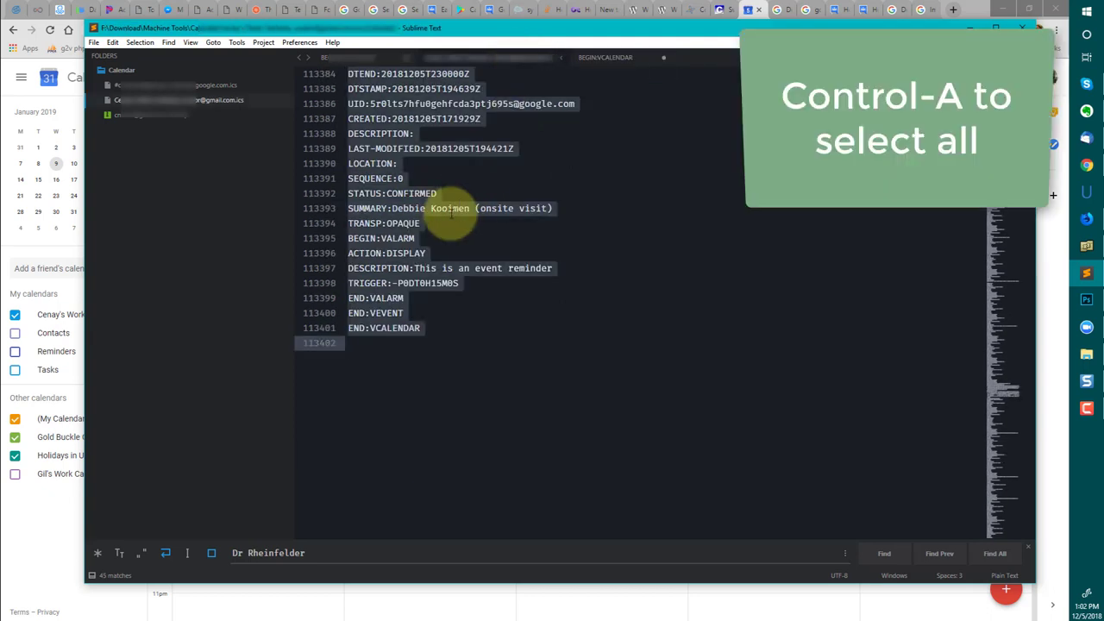
pyautogui.press('BackSpace')
# Step: Copy the entire contents of the new BEGIN:VCALENDAR file into the emptied exported .ics file and save it
pyautogui.click(646, 53)
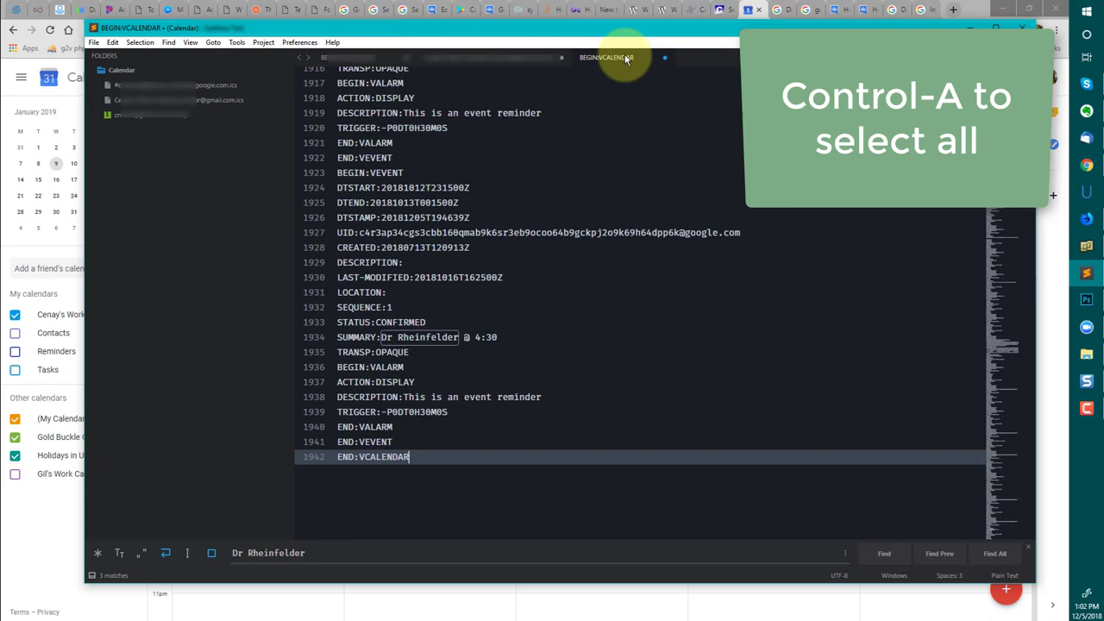
pyautogui.click(464, 248)
pyautogui.hotkey('ctrl', 'a')
pyautogui.hotkey('ctrl', 'c')
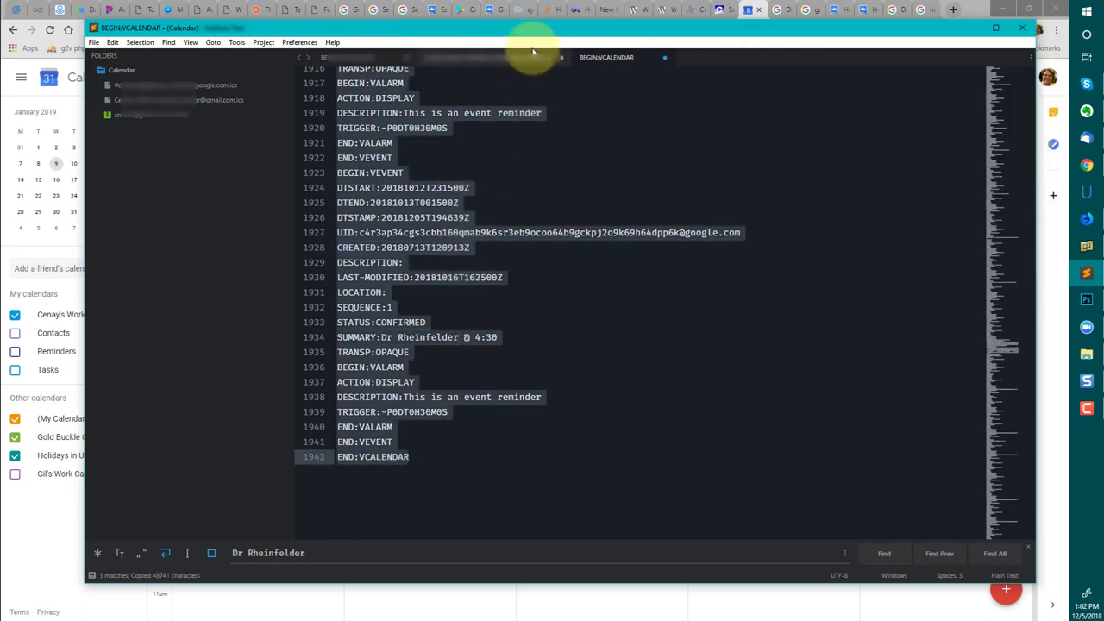
pyautogui.click(533, 63)
pyautogui.hotkey('ctrl', 'v')
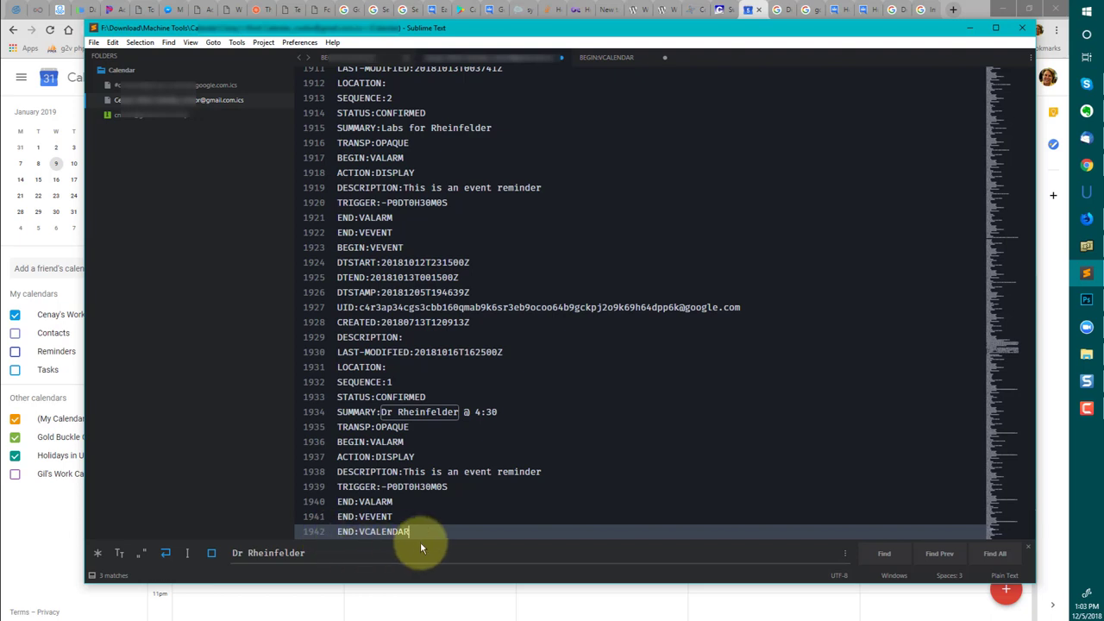
pyautogui.click(506, 371)
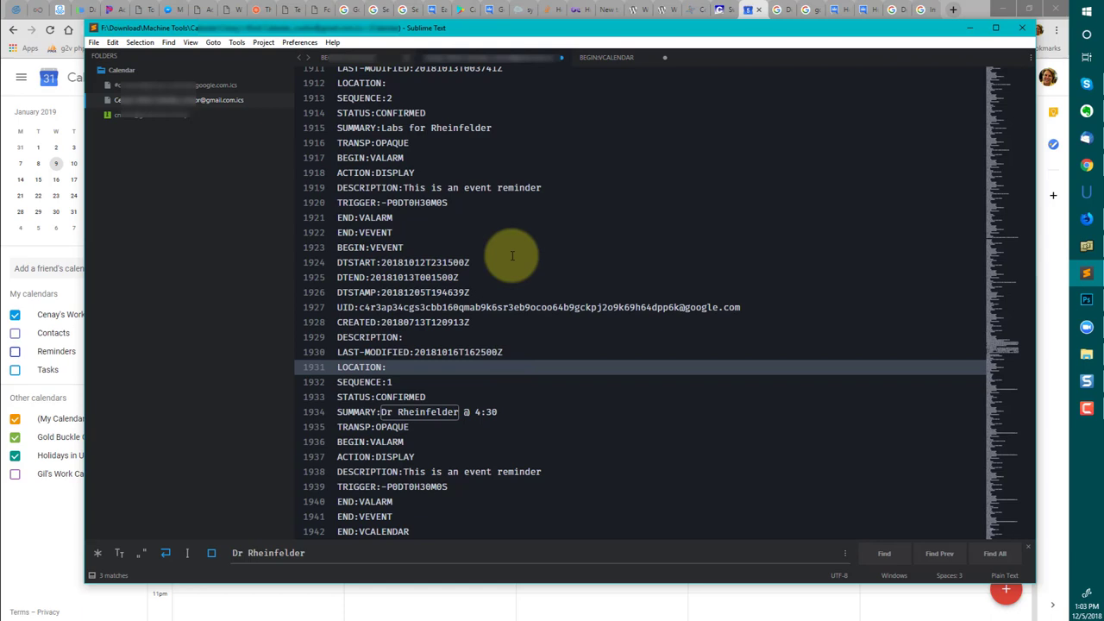
pyautogui.hotkey('ctrl', 's')
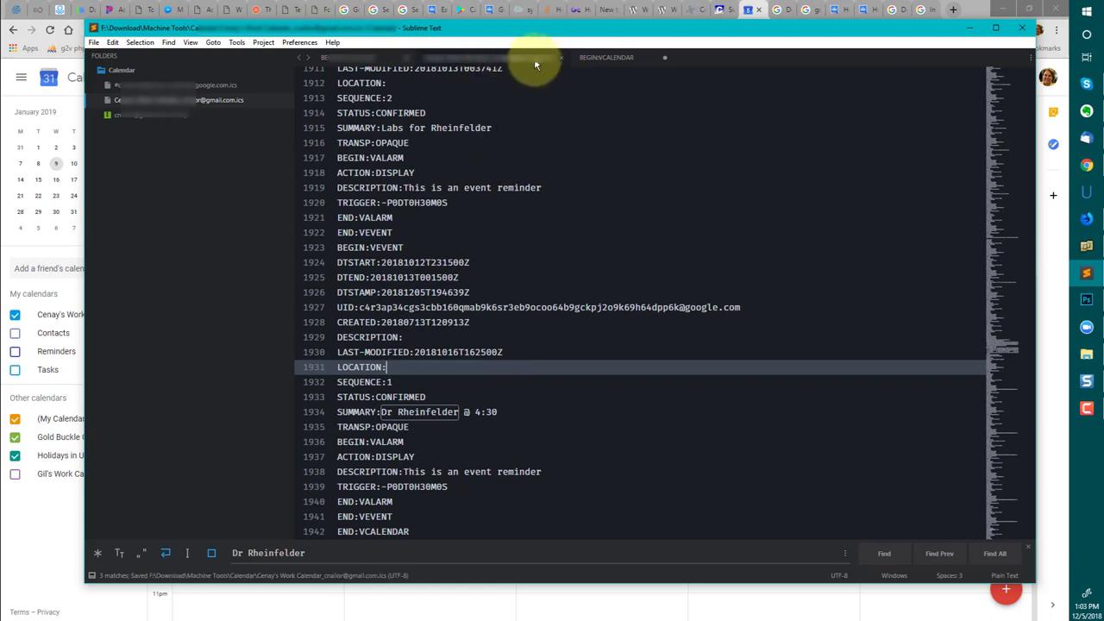
# Step: Switch to Google Calendar, create a new calendar named Testing Import and open its settings
pyautogui.click(968, 29)
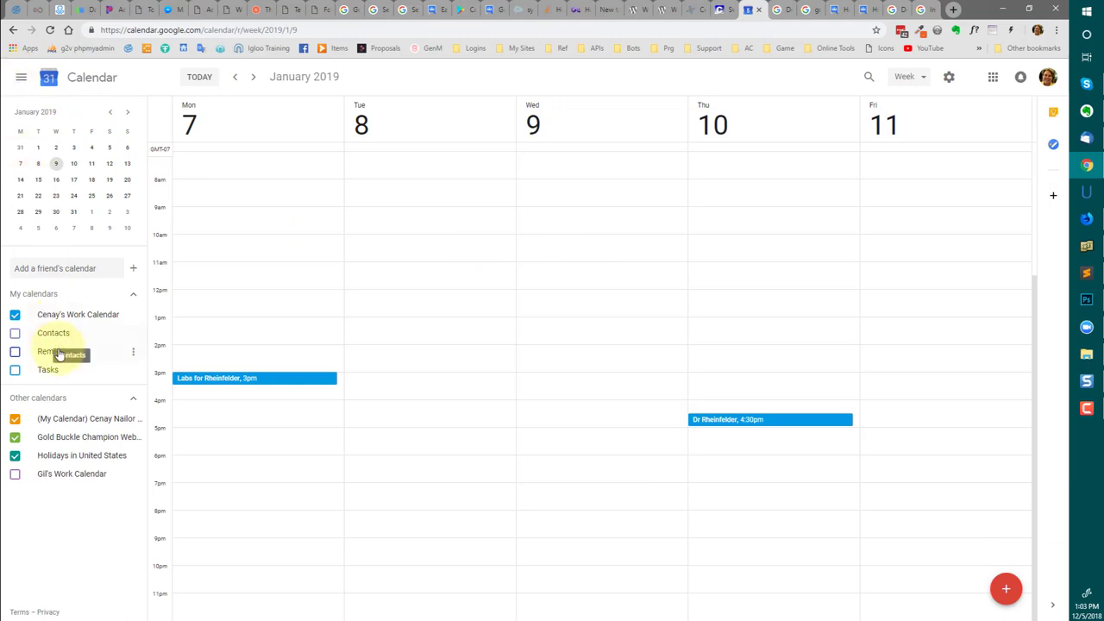
pyautogui.click(133, 269)
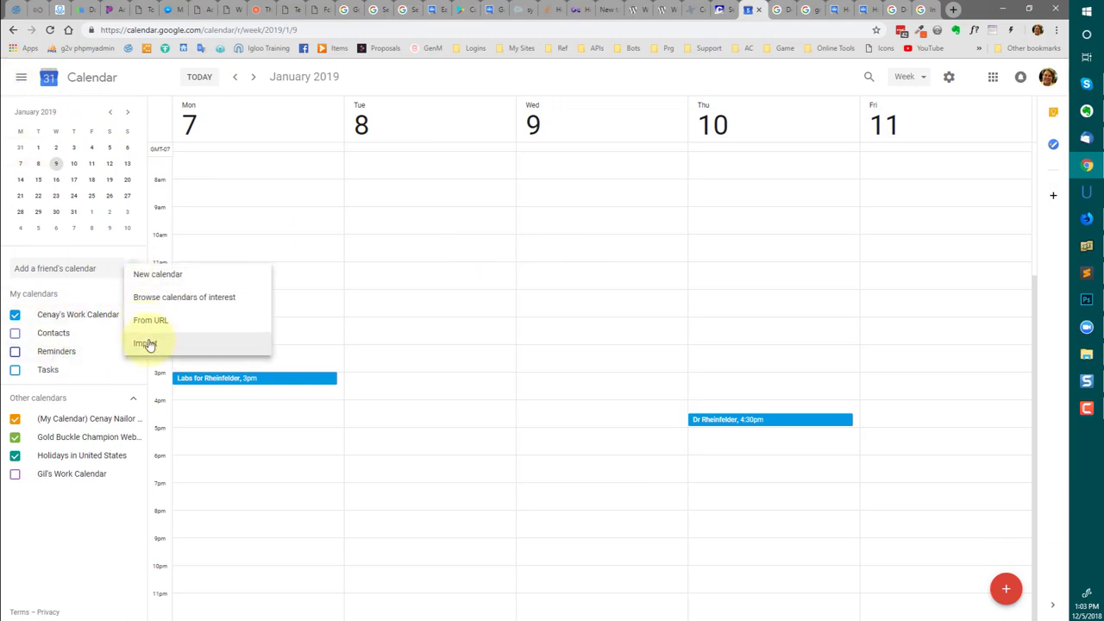
pyautogui.click(156, 274)
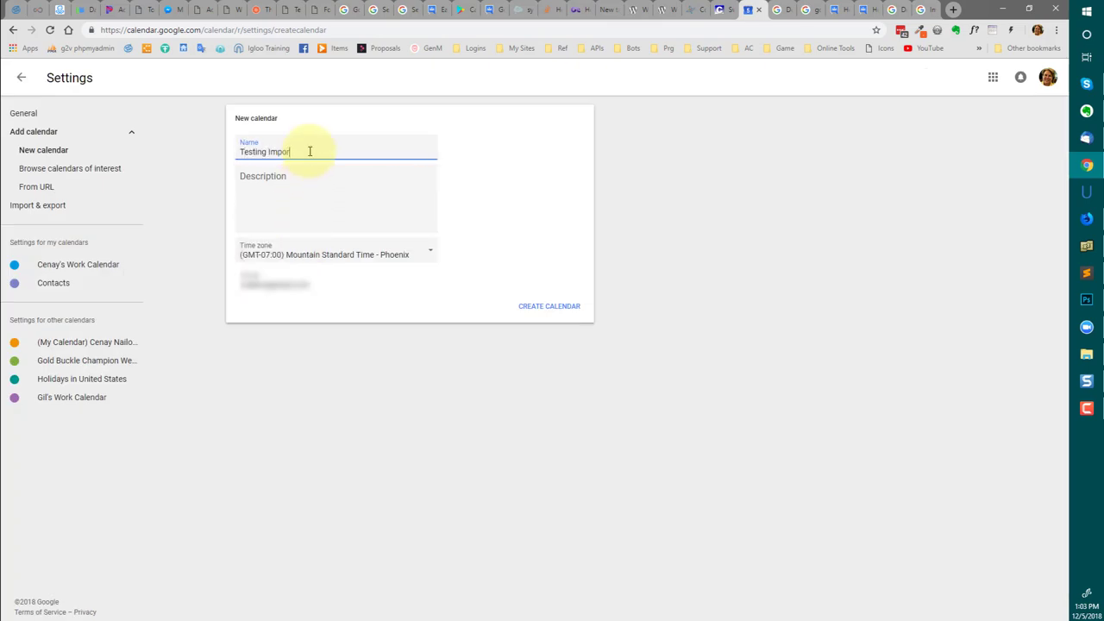
pyautogui.click(534, 314)
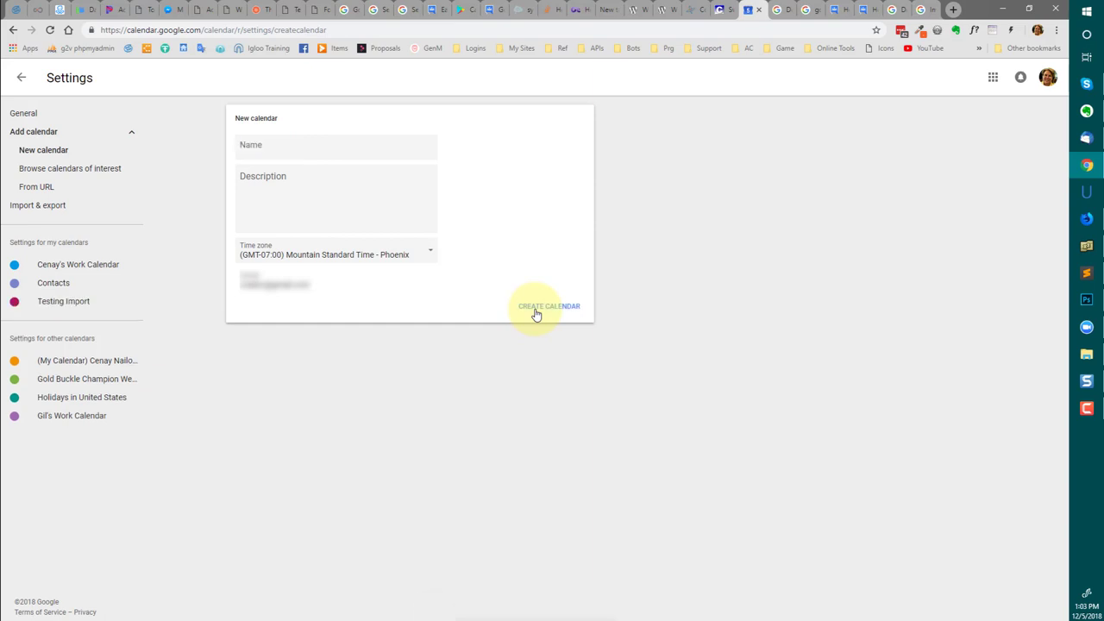
pyautogui.click(66, 302)
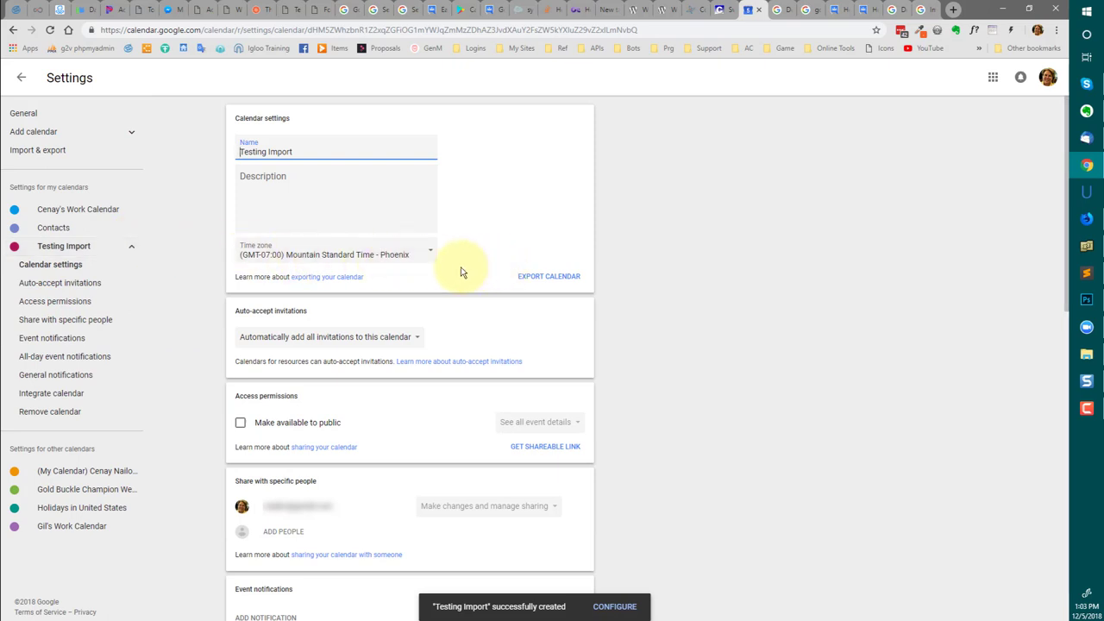
# Step: Import the trimmed .ics file from the Calendar folder into the Testing Import calendar
pyautogui.click(60, 153)
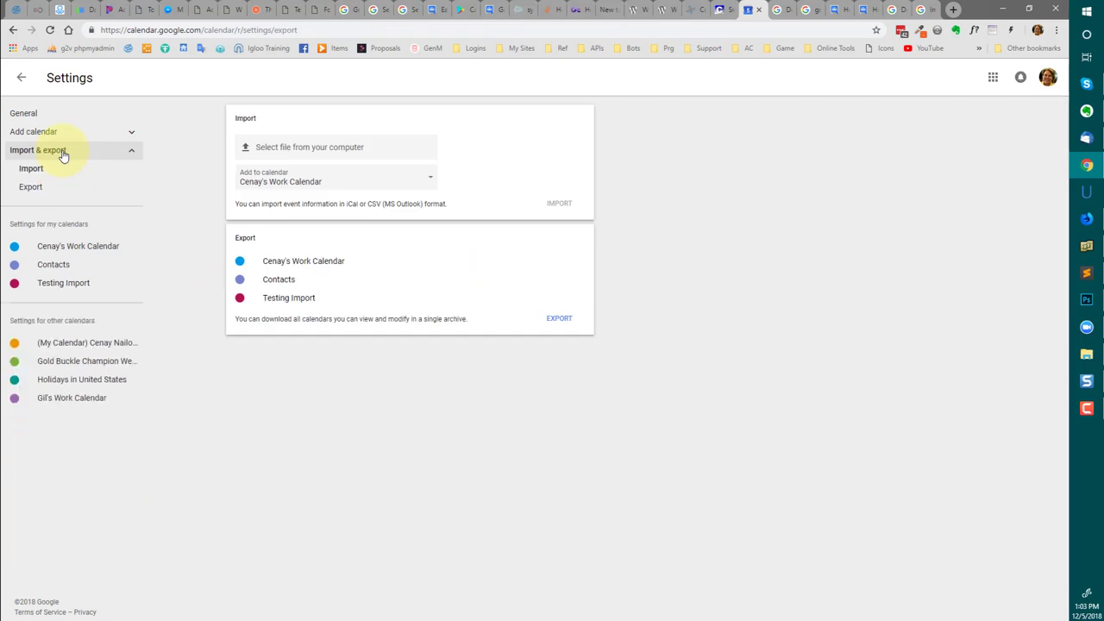
pyautogui.click(308, 181)
pyautogui.click(305, 205)
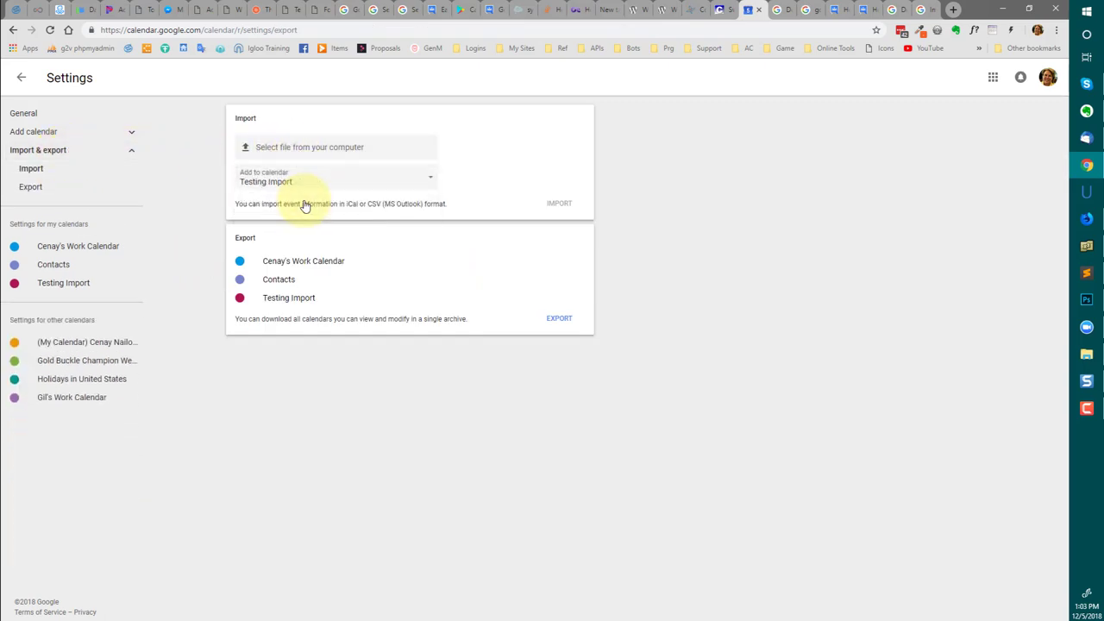
pyautogui.click(325, 154)
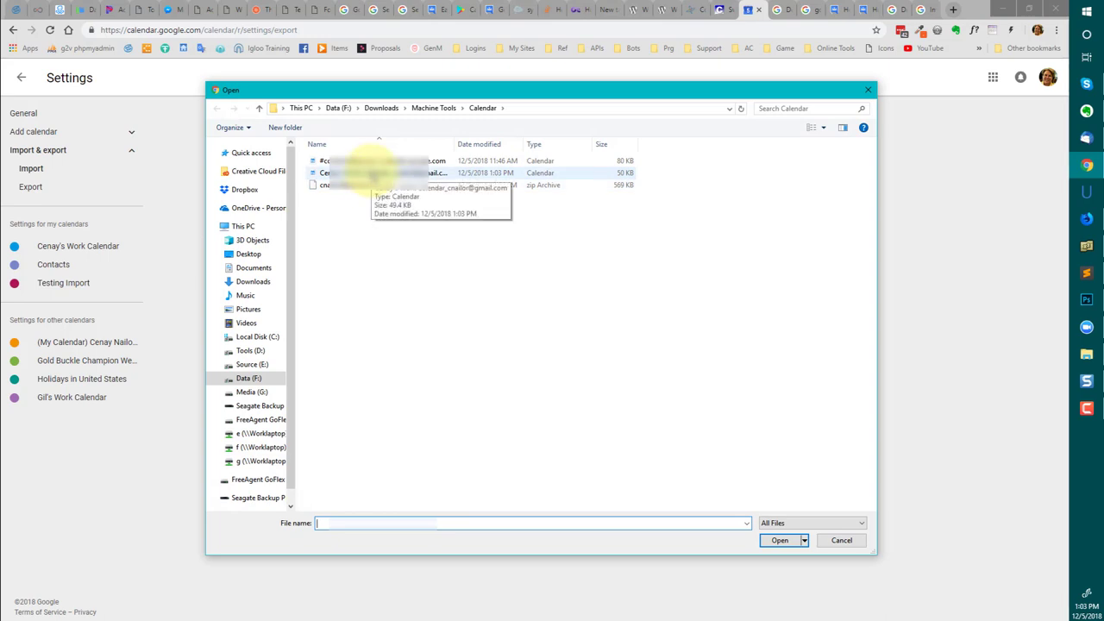
pyautogui.click(373, 173)
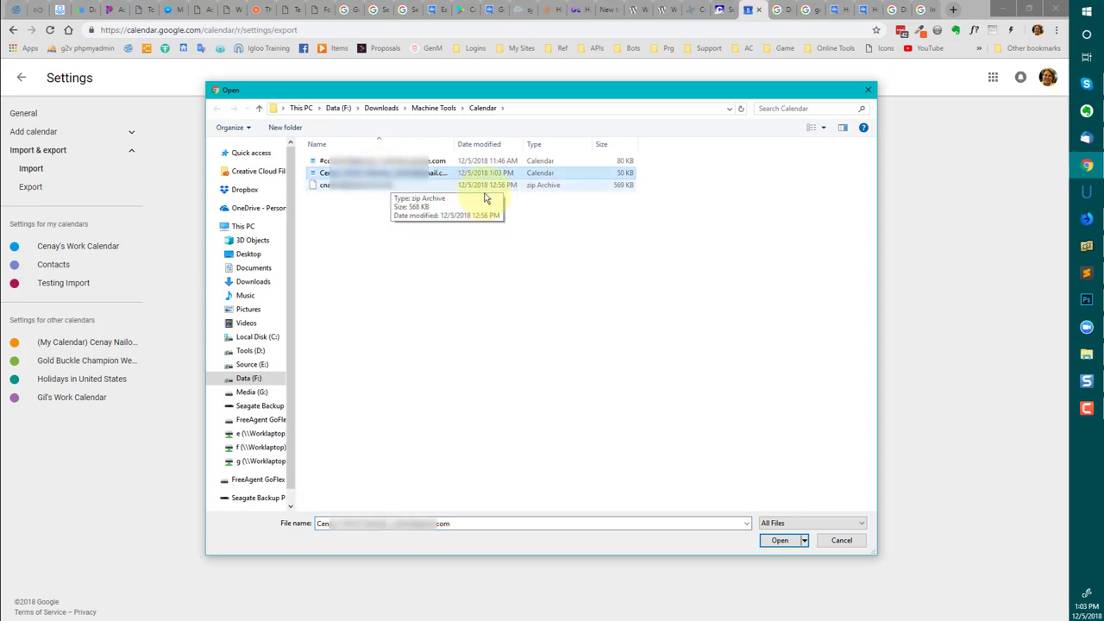
pyautogui.click(785, 545)
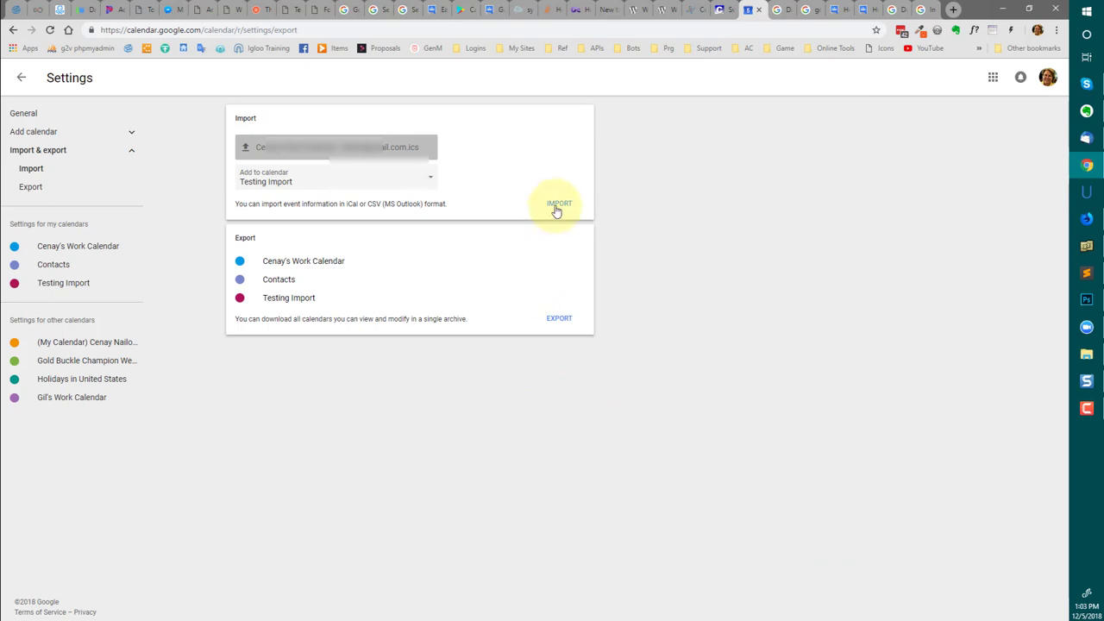
pyautogui.click(558, 206)
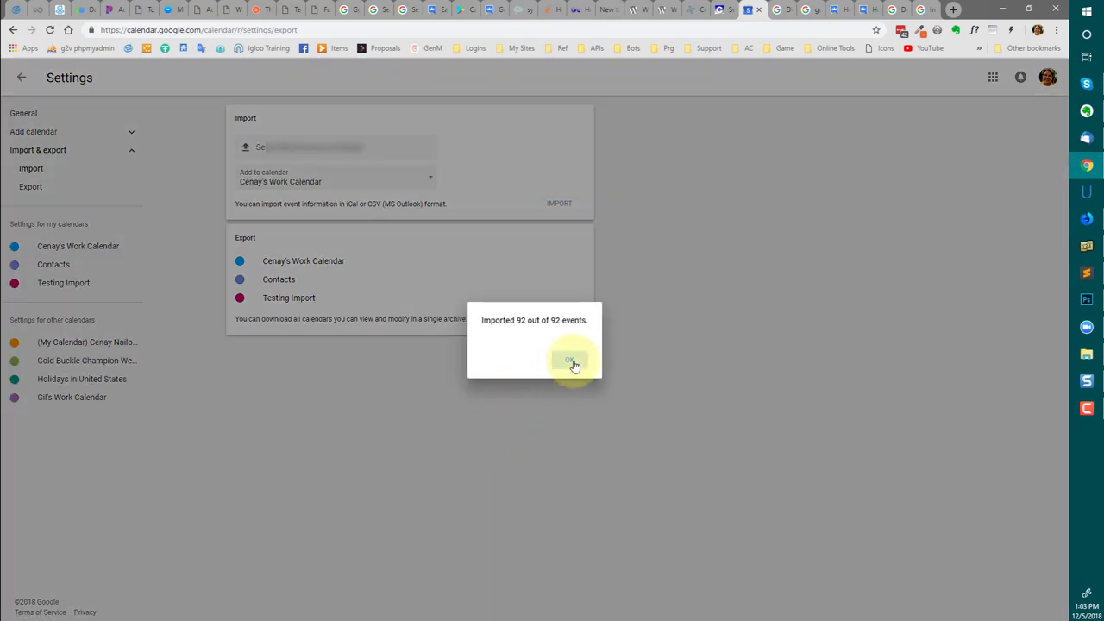
pyautogui.click(572, 362)
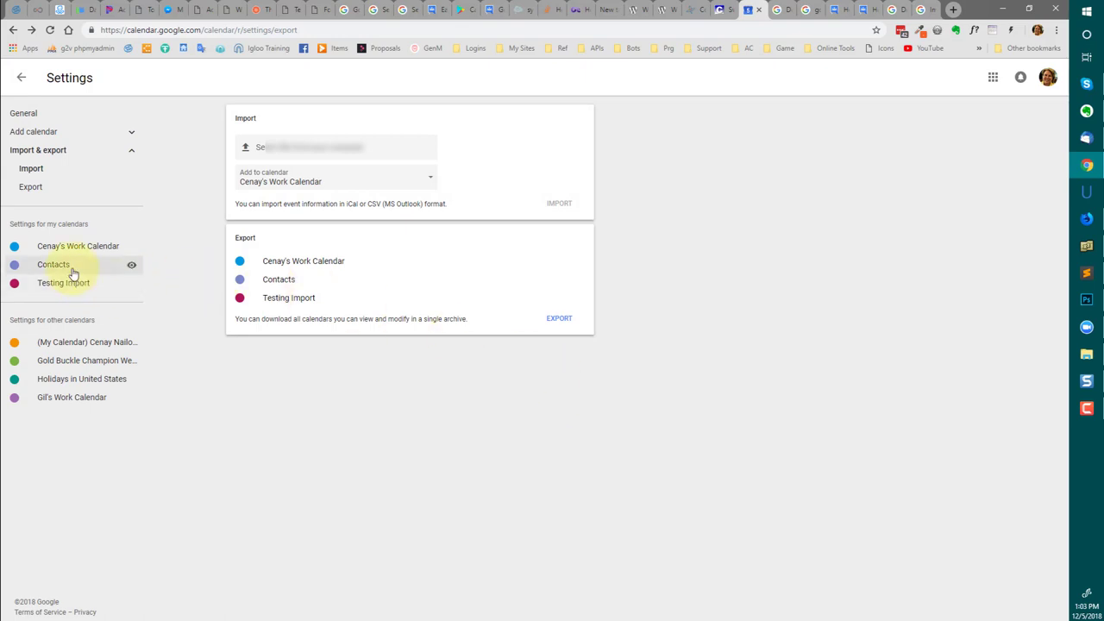
# Step: Return to the week view and check the weeks from January 2019 back to late November 2018 for Testing Import events
pyautogui.click(22, 78)
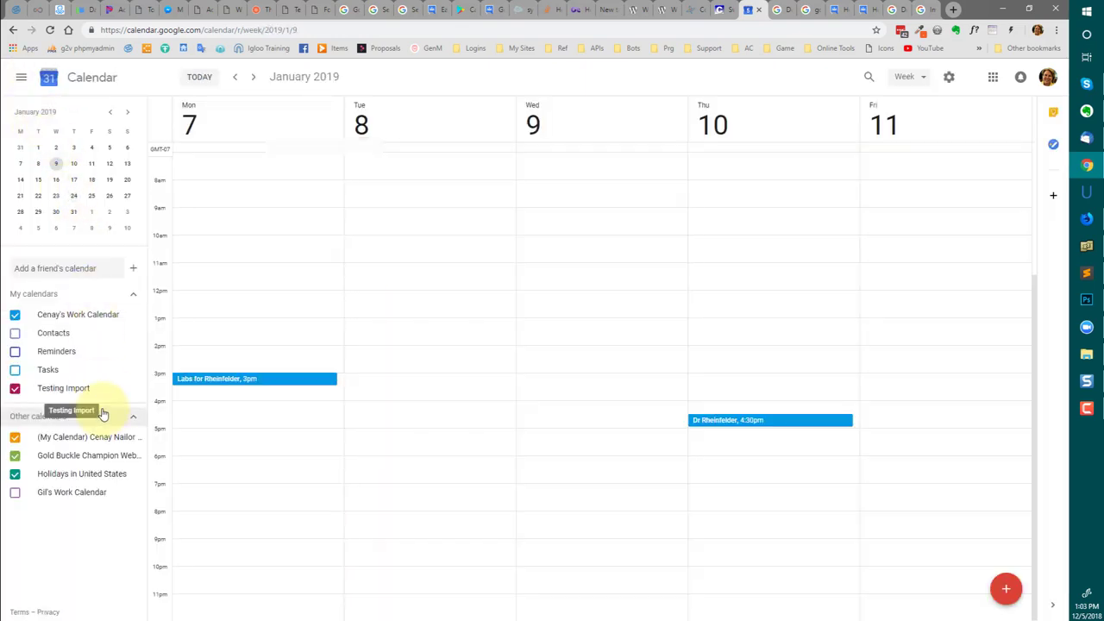
pyautogui.click(236, 78)
pyautogui.click(235, 78)
pyautogui.click(235, 78)
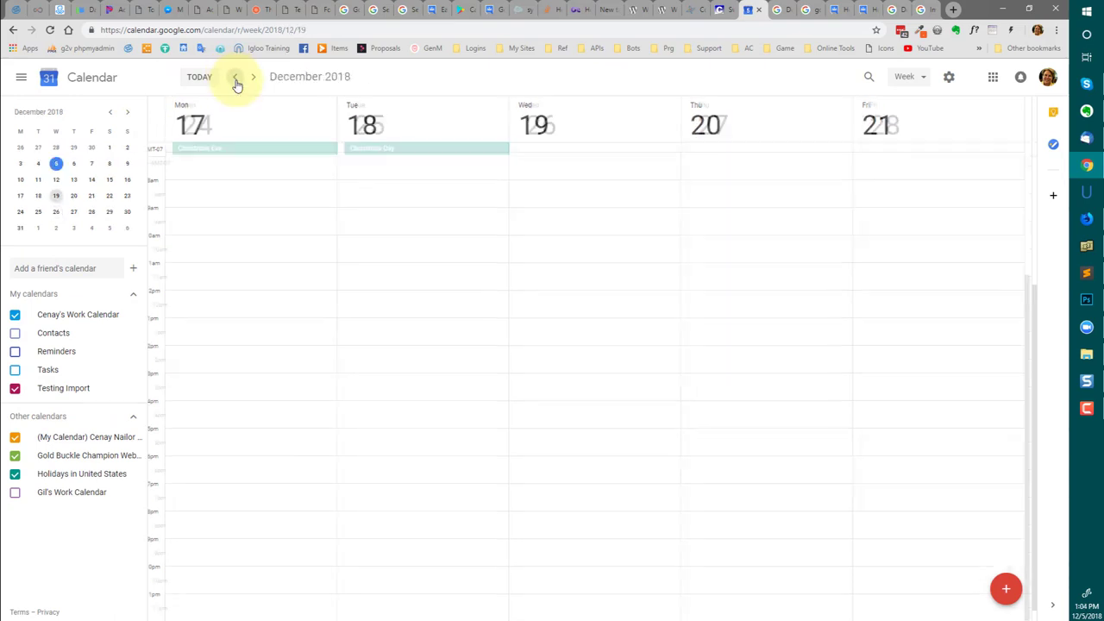
pyautogui.click(235, 78)
pyautogui.click(235, 78)
pyautogui.click(236, 78)
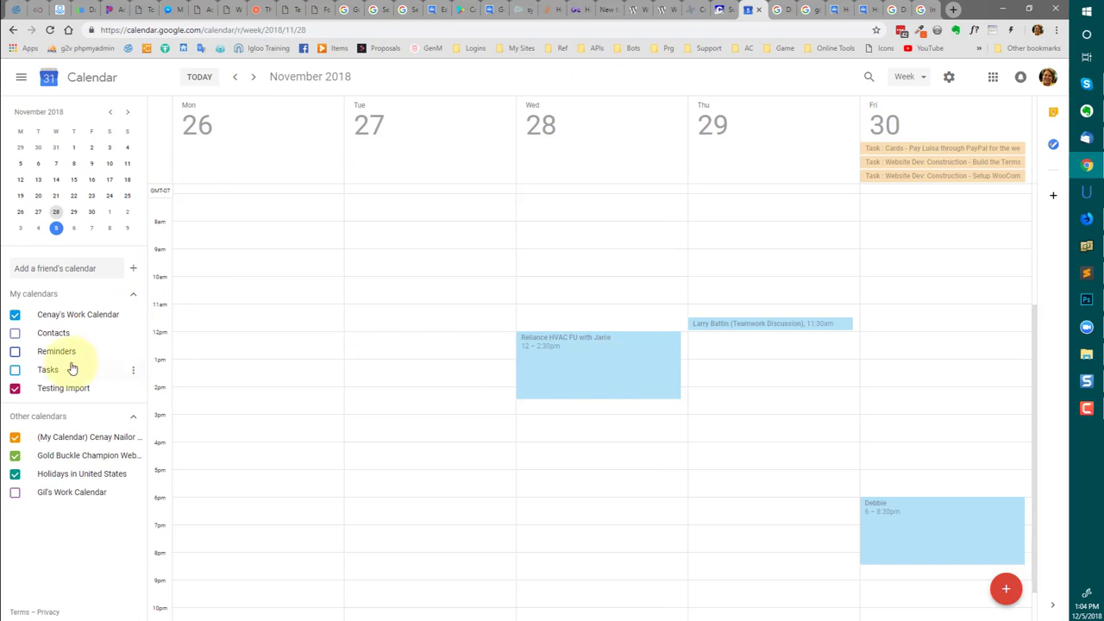
pyautogui.click(15, 389)
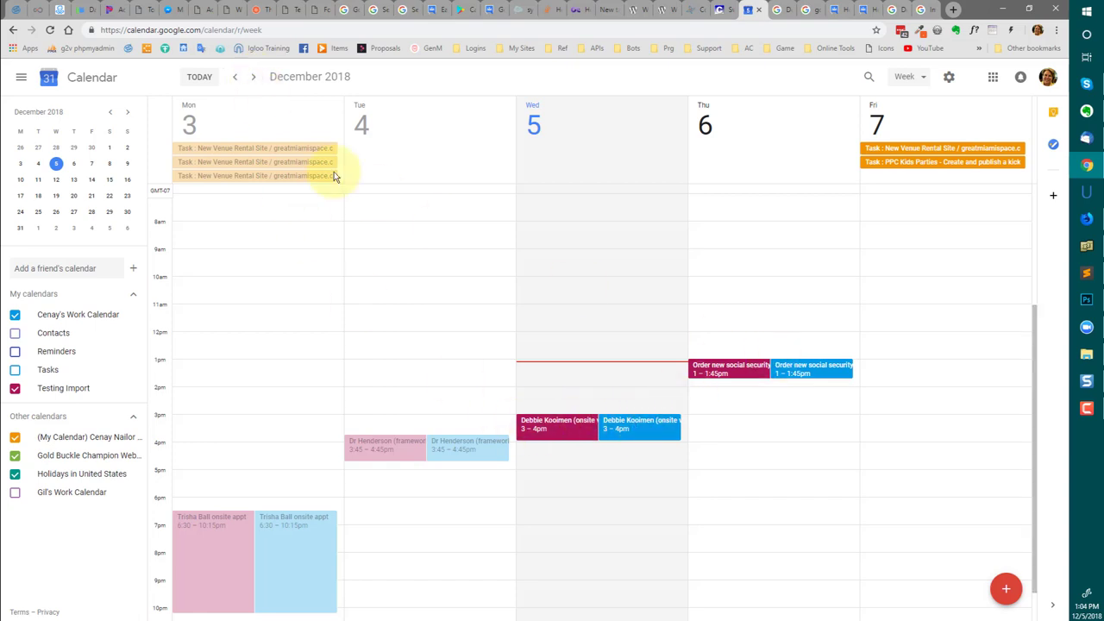
# Step: Compare the Testing Import events with the original calendar week by week, from December 2018 through February 18–22, 2019
pyautogui.click(255, 85)
pyautogui.click(255, 86)
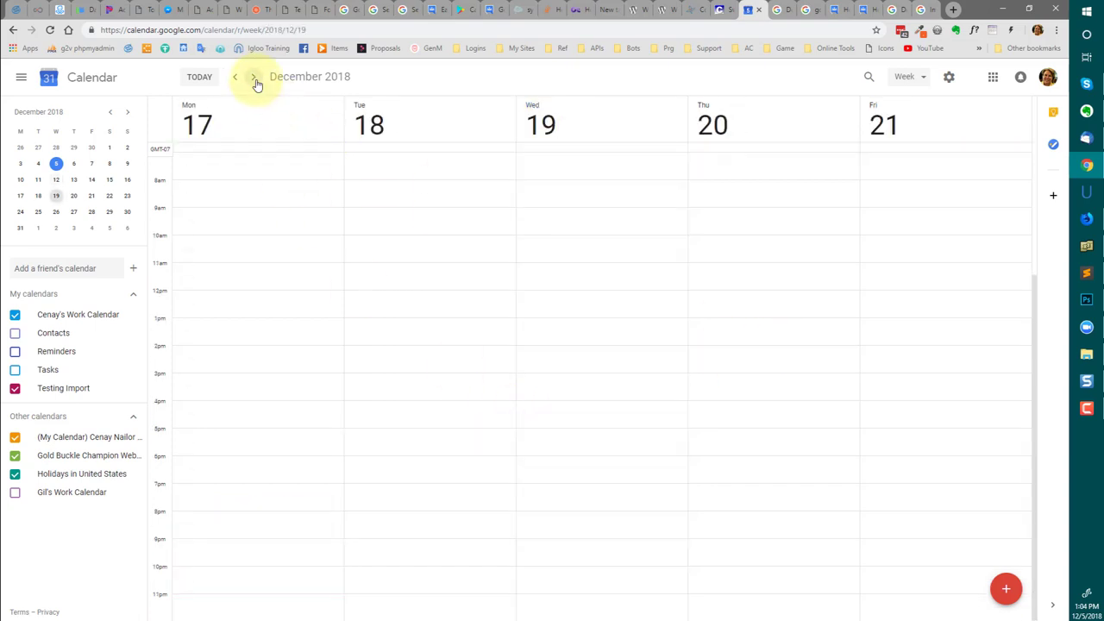
pyautogui.click(257, 84)
pyautogui.click(255, 84)
pyautogui.click(255, 84)
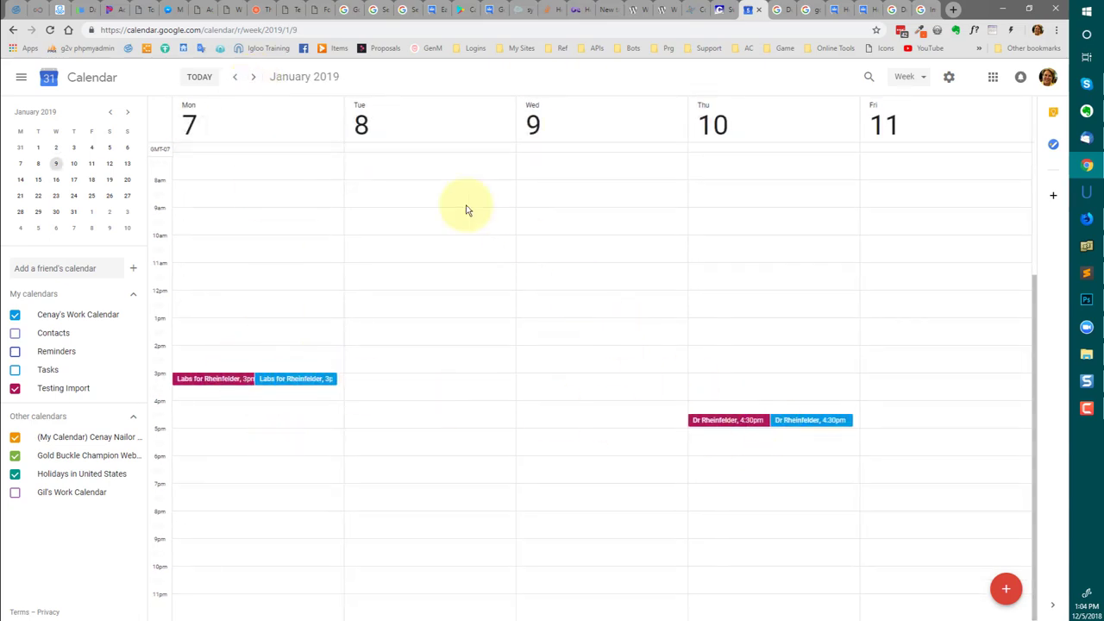
pyautogui.click(255, 83)
pyautogui.click(255, 83)
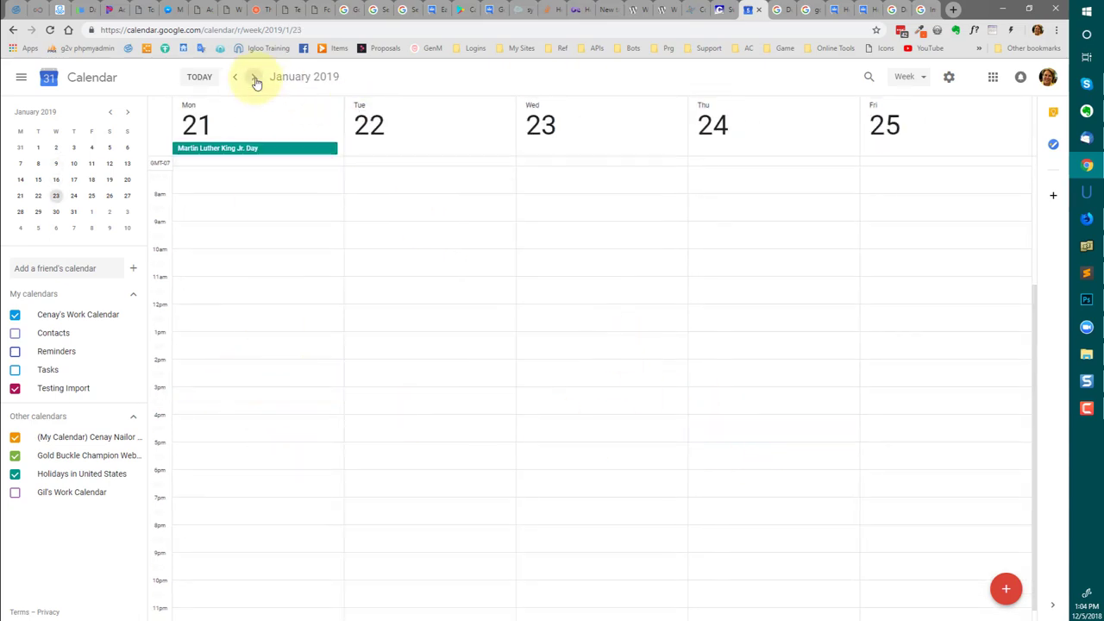
pyautogui.click(256, 83)
pyautogui.click(256, 83)
pyautogui.click(256, 83)
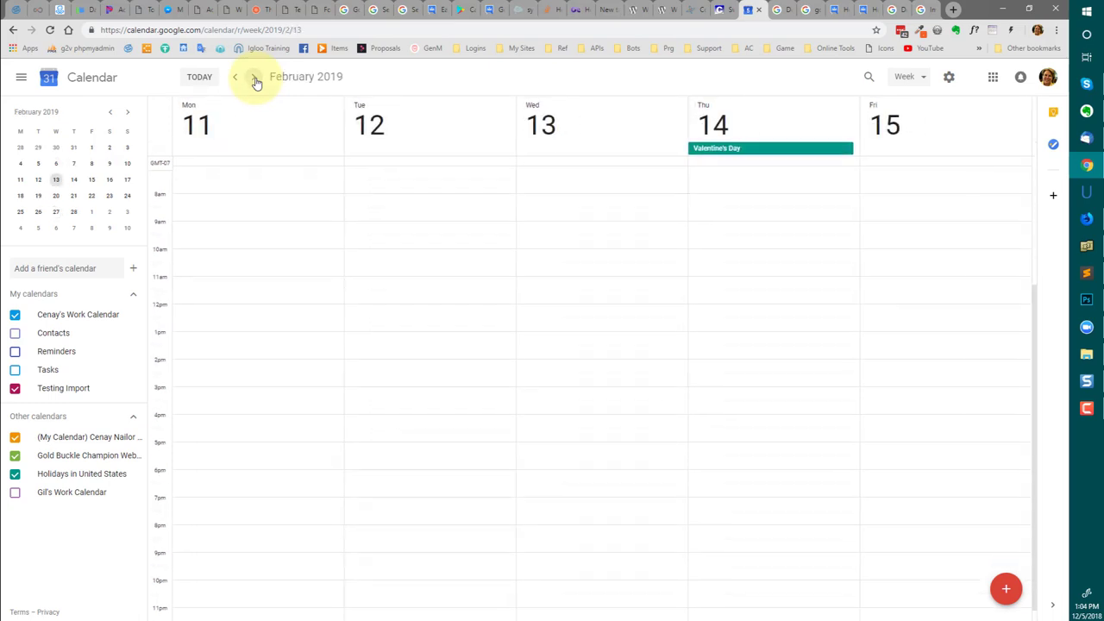
pyautogui.click(256, 83)
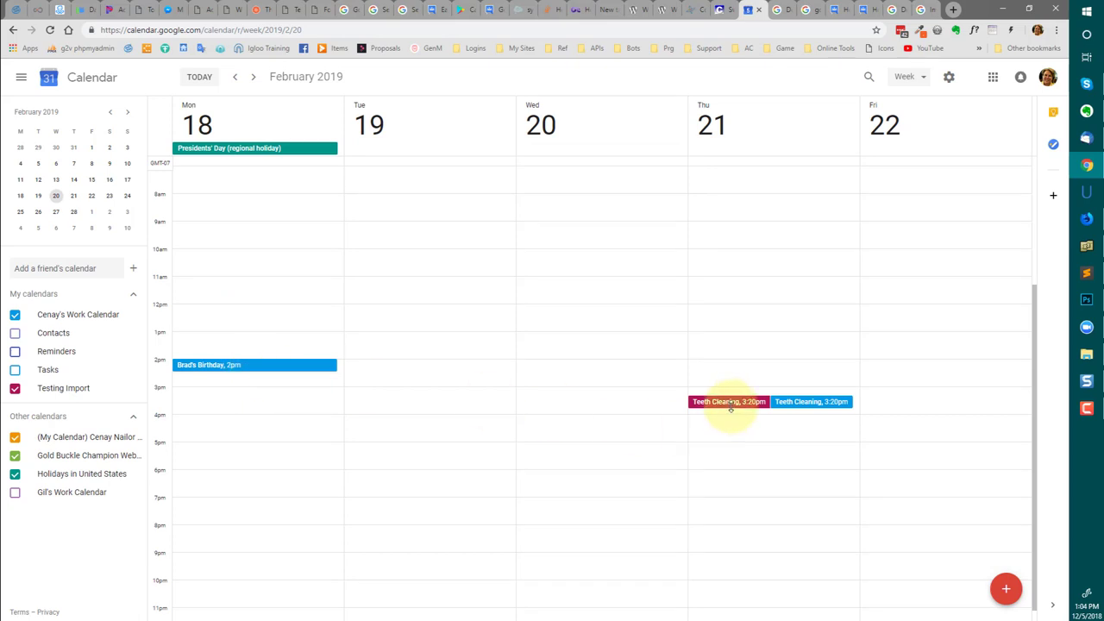
# Step: Copy the February 18, 2019 birthday event to the Testing Import calendar, save it and move on to the following week
pyautogui.click(247, 366)
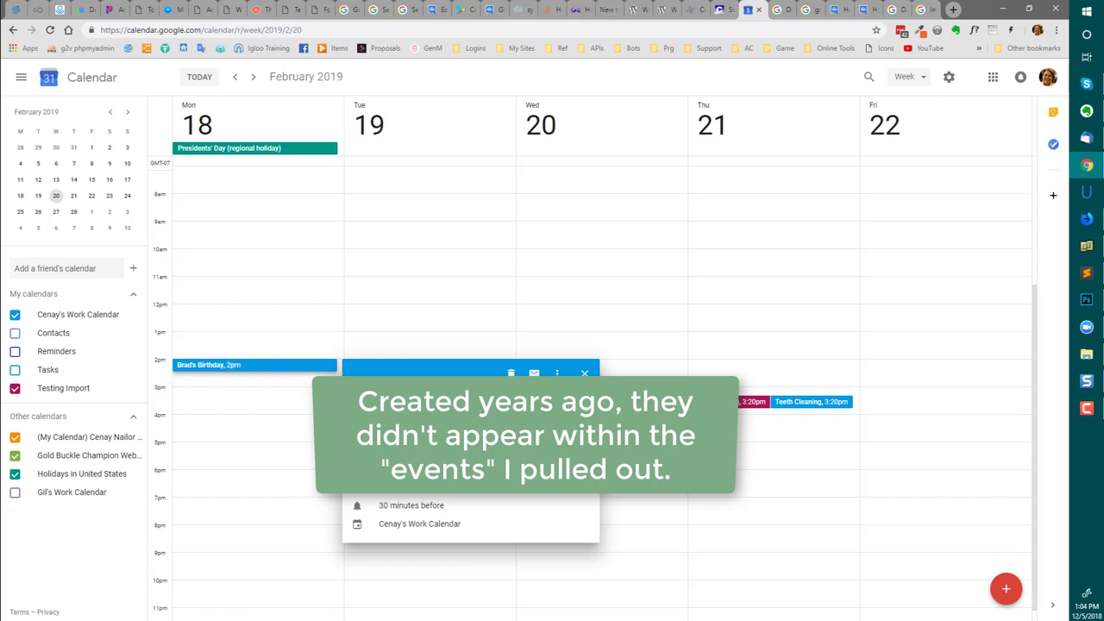
pyautogui.click(510, 373)
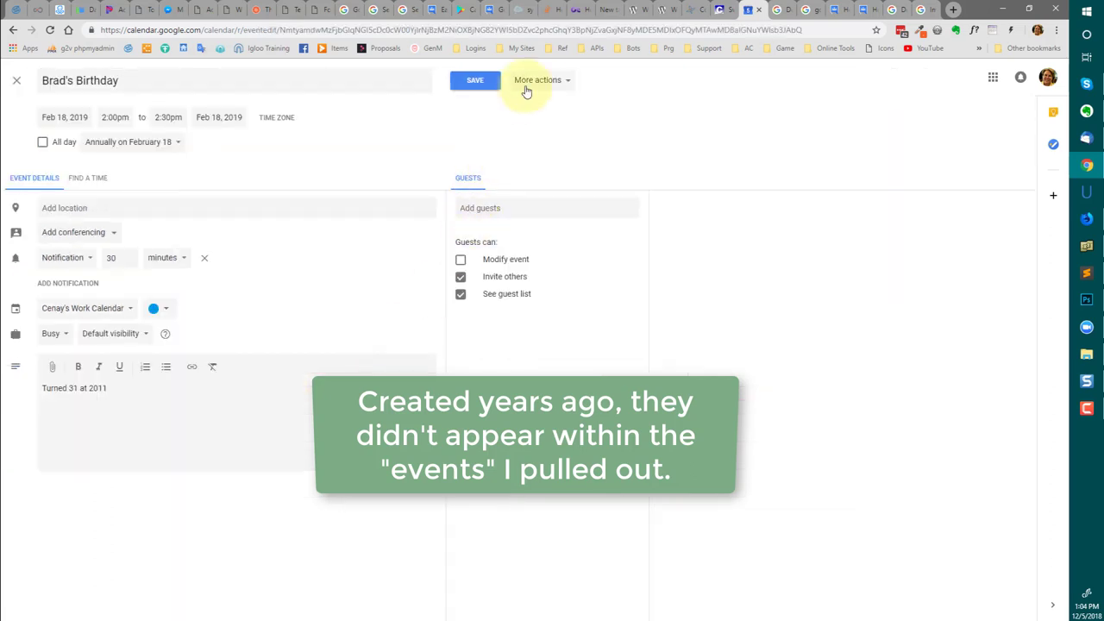
pyautogui.click(530, 82)
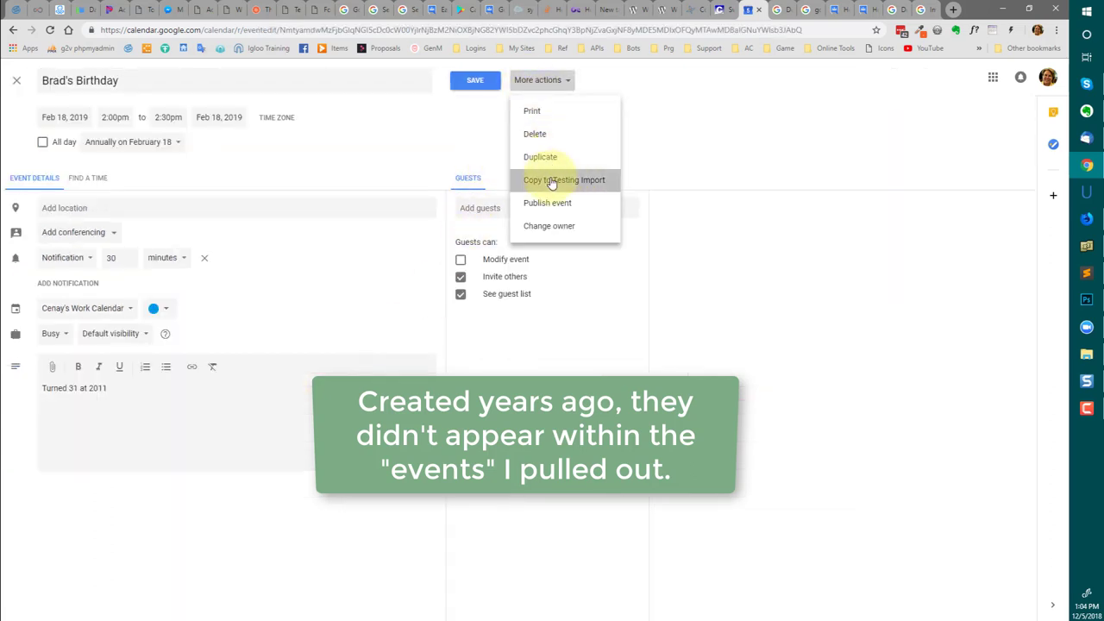
pyautogui.click(528, 179)
pyautogui.click(474, 79)
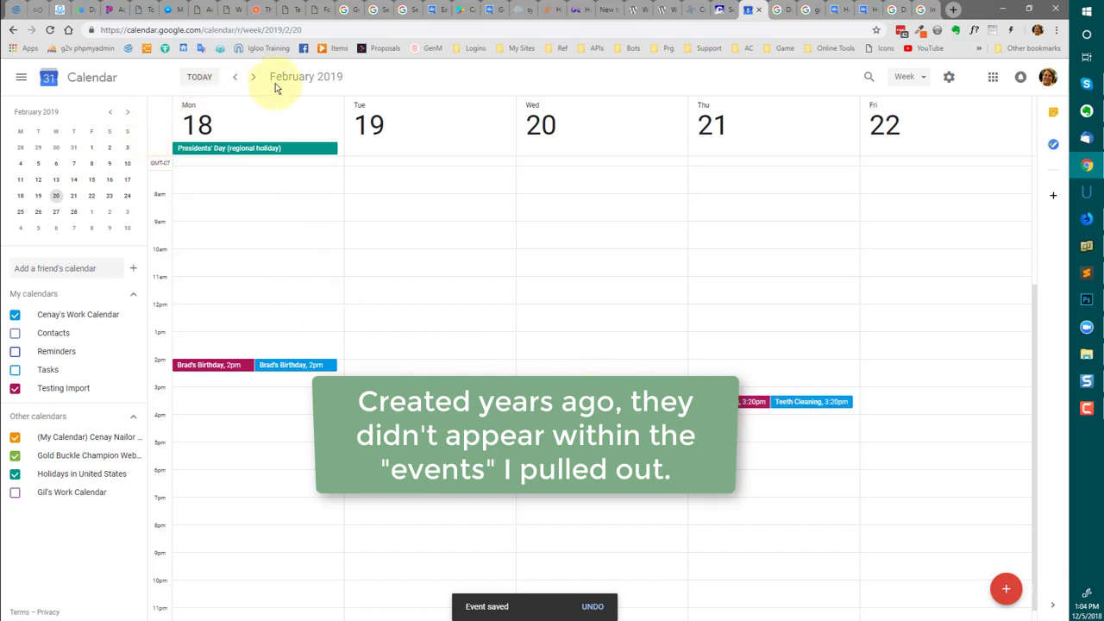
pyautogui.click(253, 80)
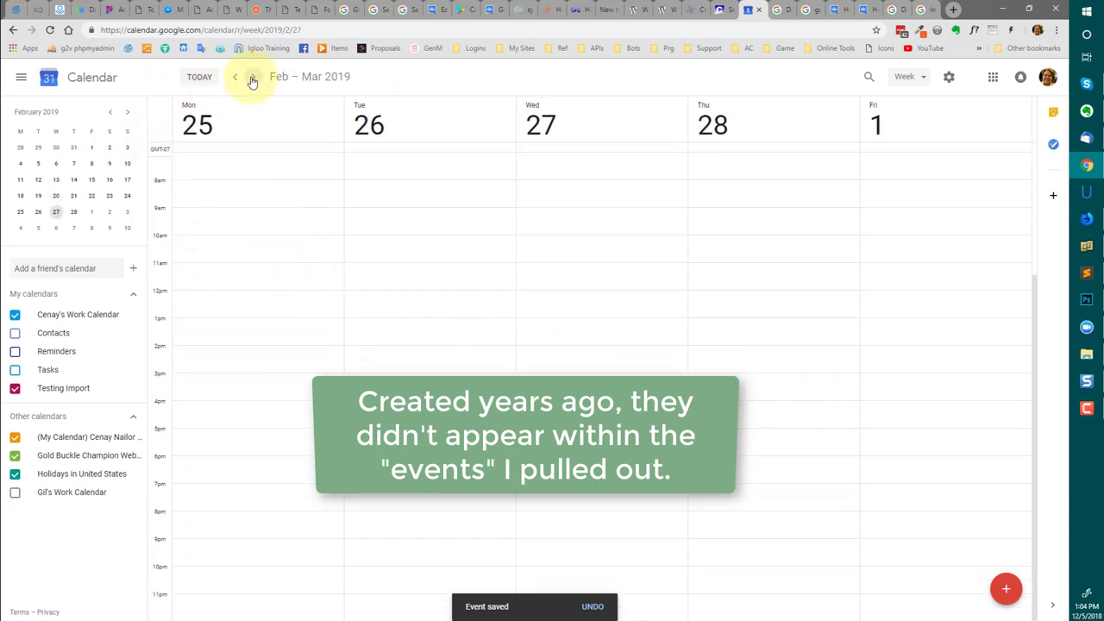
# Step: Check the weeks from February 25 through May 17, 2019 for events missing from the Testing Import calendar
pyautogui.click(252, 80)
pyautogui.click(253, 80)
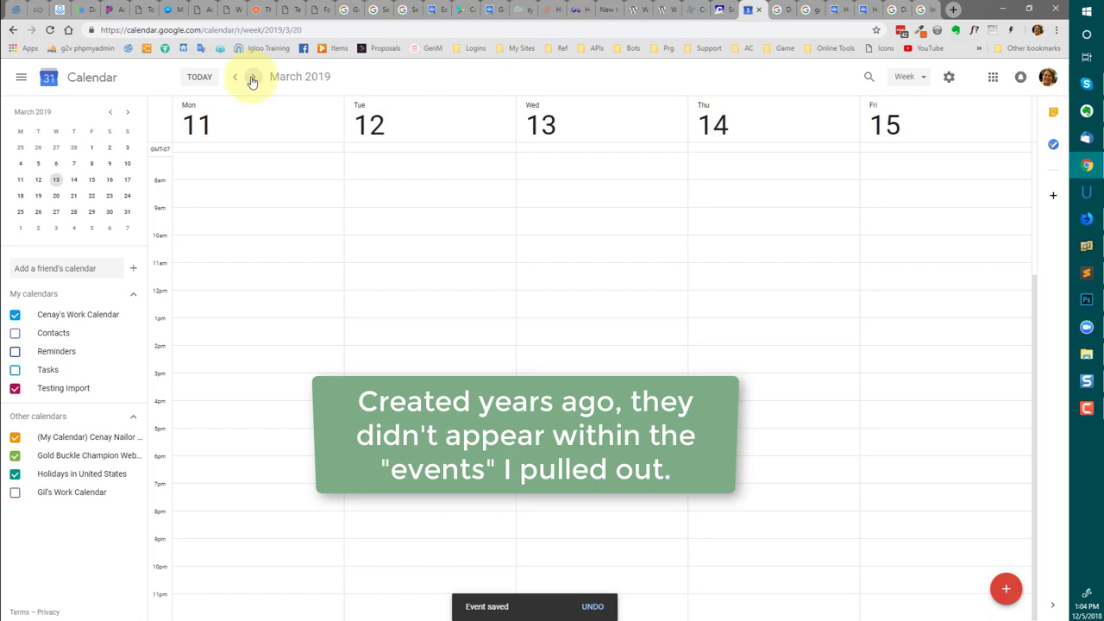
pyautogui.click(253, 80)
pyautogui.click(253, 80)
pyautogui.click(253, 80)
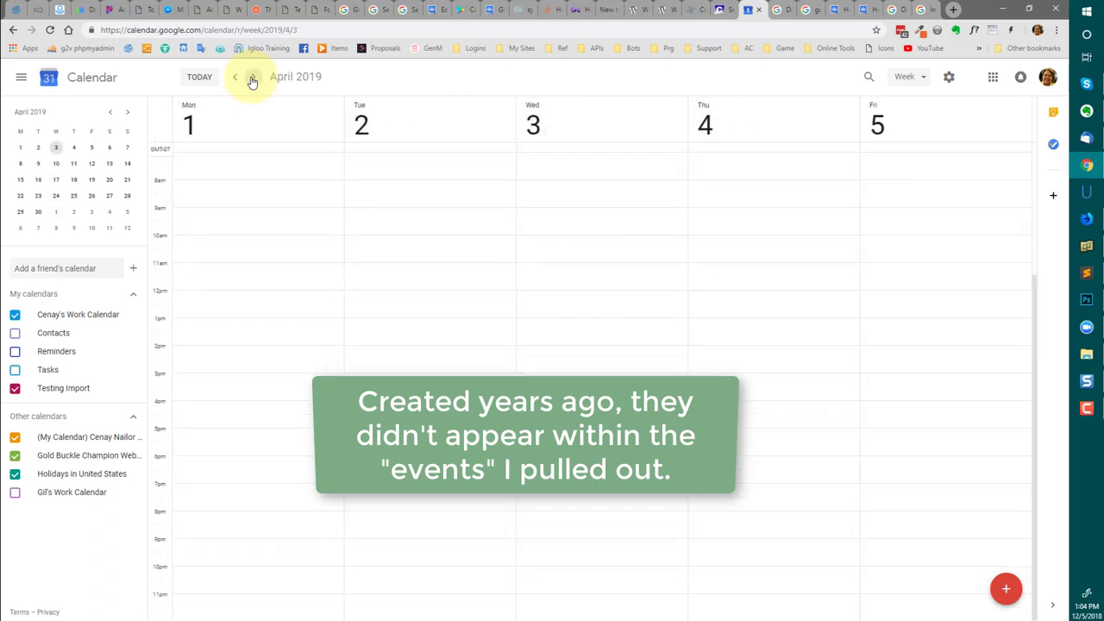
pyautogui.click(253, 80)
pyautogui.click(253, 80)
pyautogui.click(253, 80)
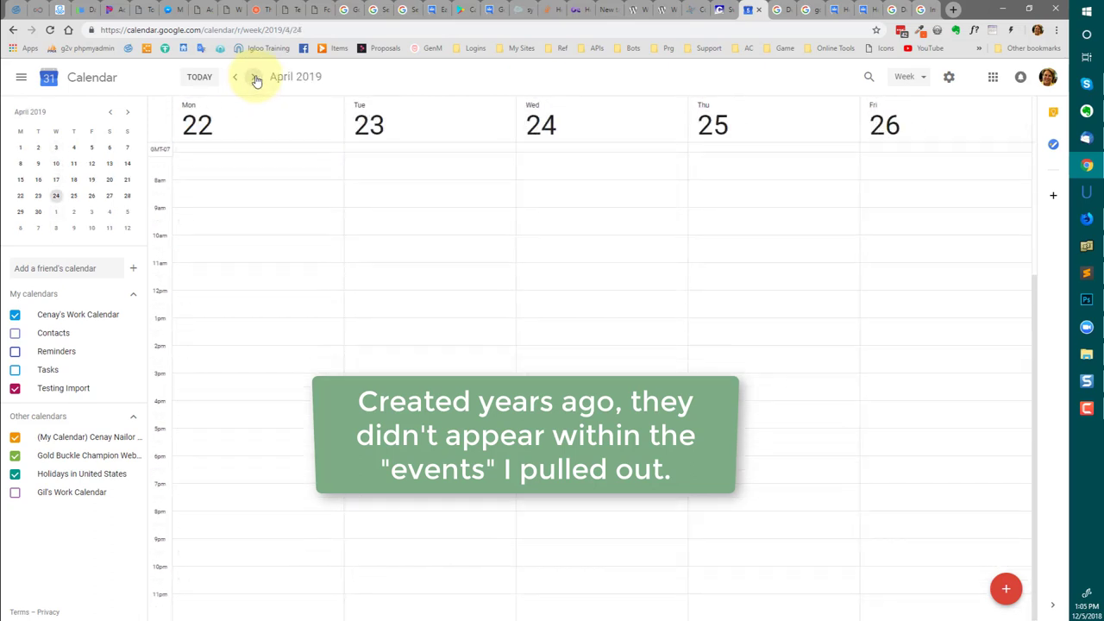
pyautogui.click(255, 81)
pyautogui.click(256, 80)
pyautogui.click(256, 80)
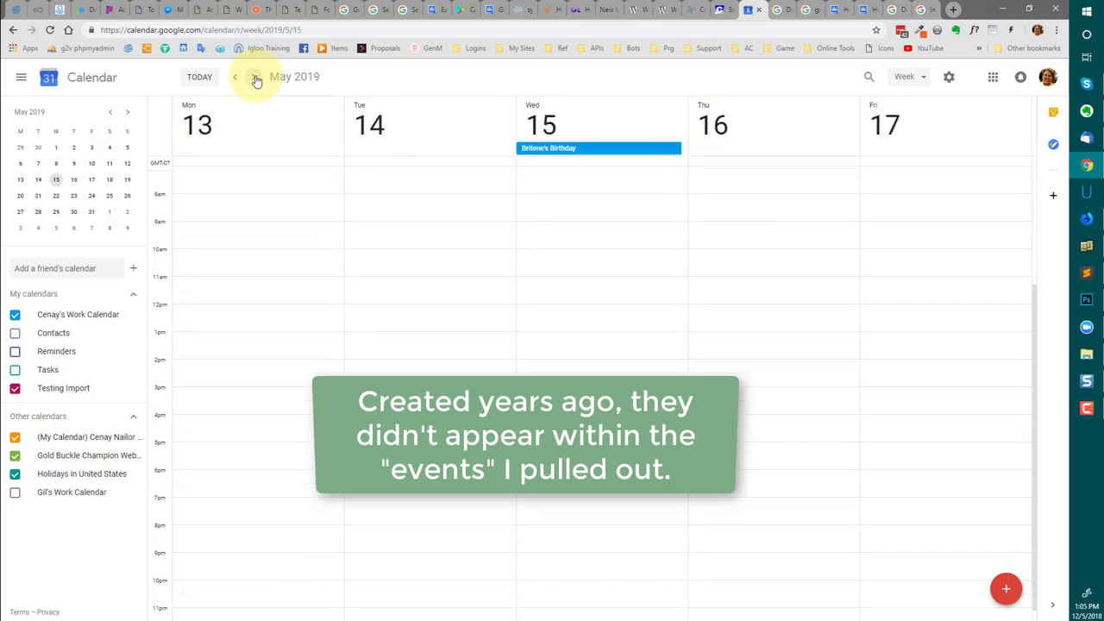
# Step: Copy the annual birthday event on May 15, 2019 to the Testing Import calendar and save the copy
pyautogui.click(574, 148)
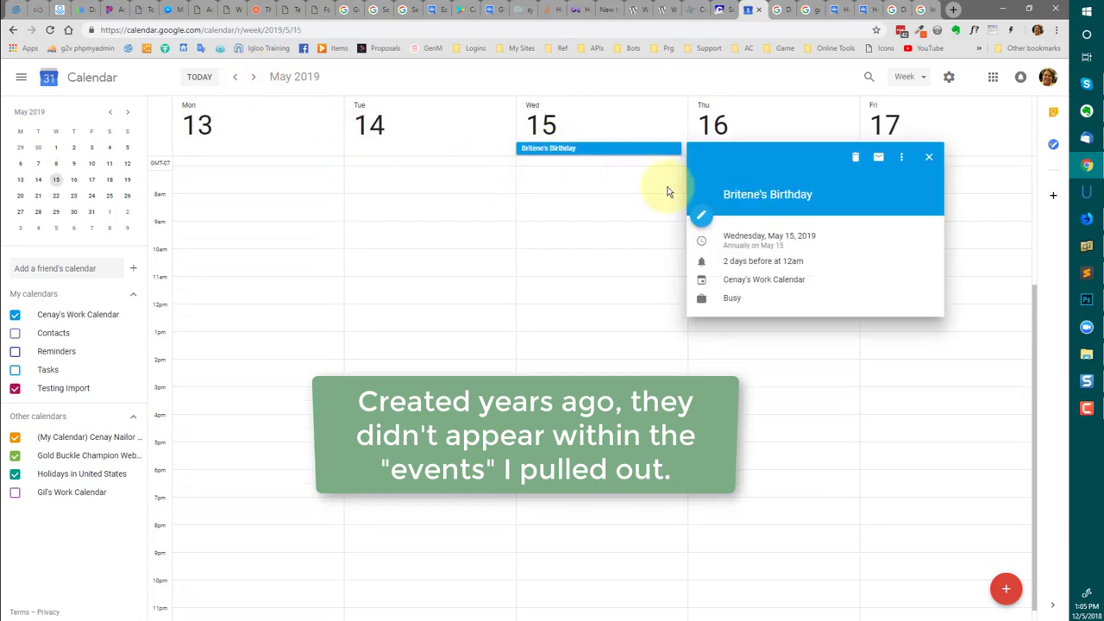
pyautogui.click(703, 221)
pyautogui.click(546, 84)
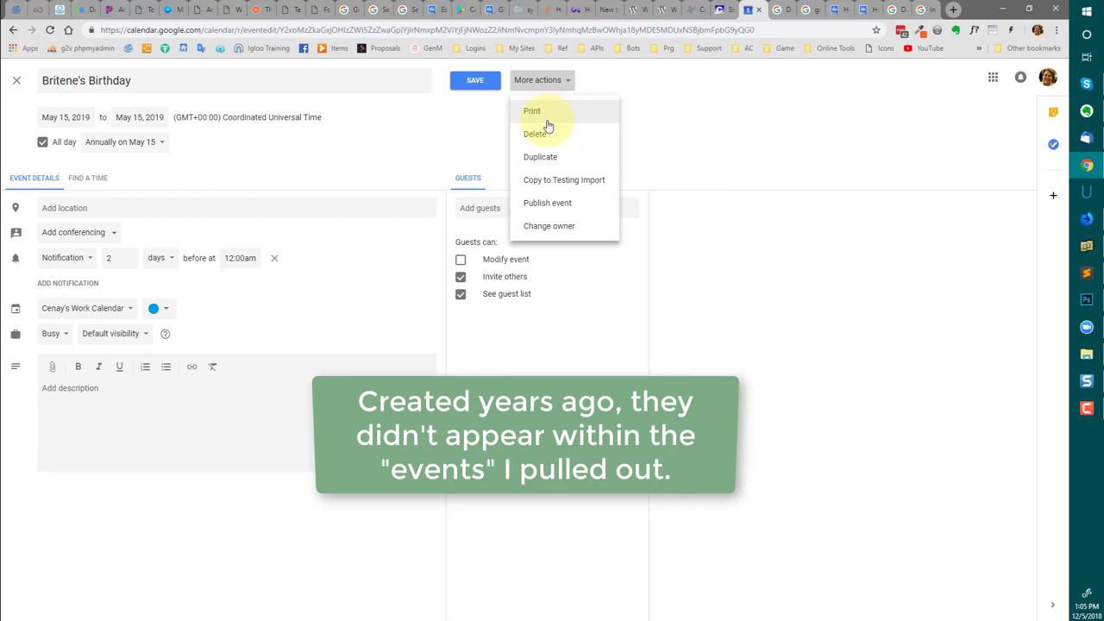
pyautogui.click(545, 183)
pyautogui.click(475, 80)
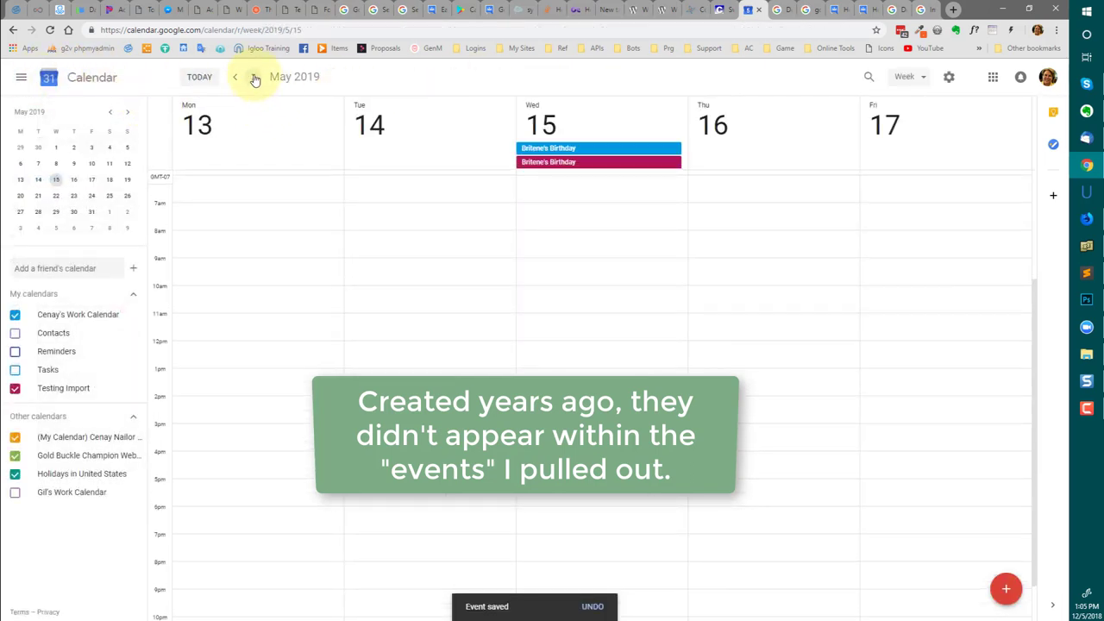
# Step: Copy the annual birthday event on May 29, 2019 to the Testing Import calendar and save the copy
pyautogui.click(253, 77)
pyautogui.click(254, 77)
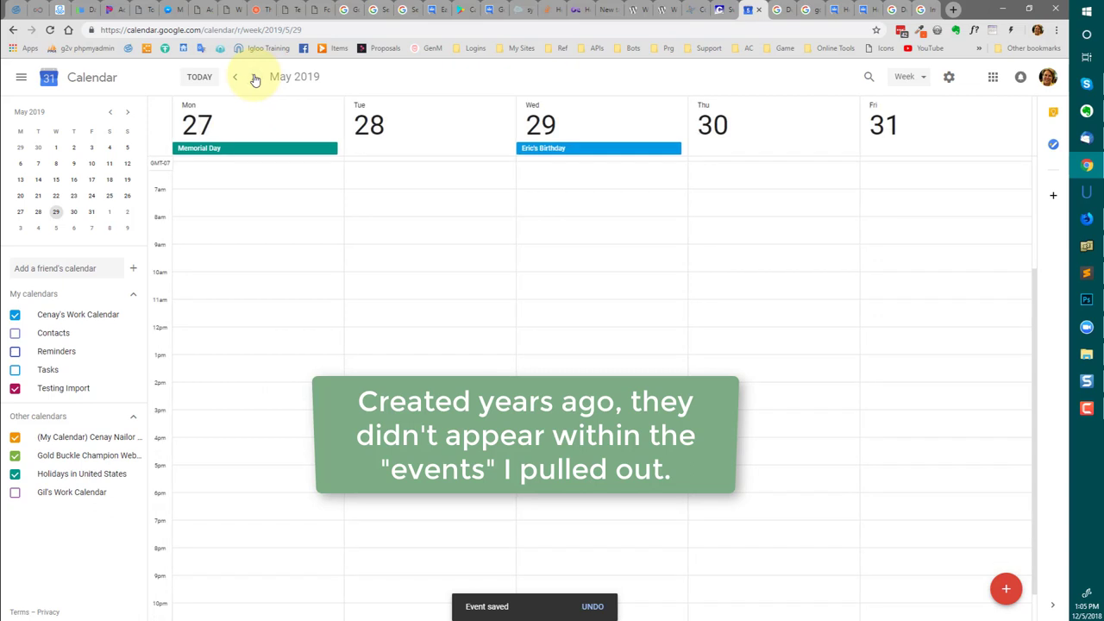
pyautogui.click(552, 149)
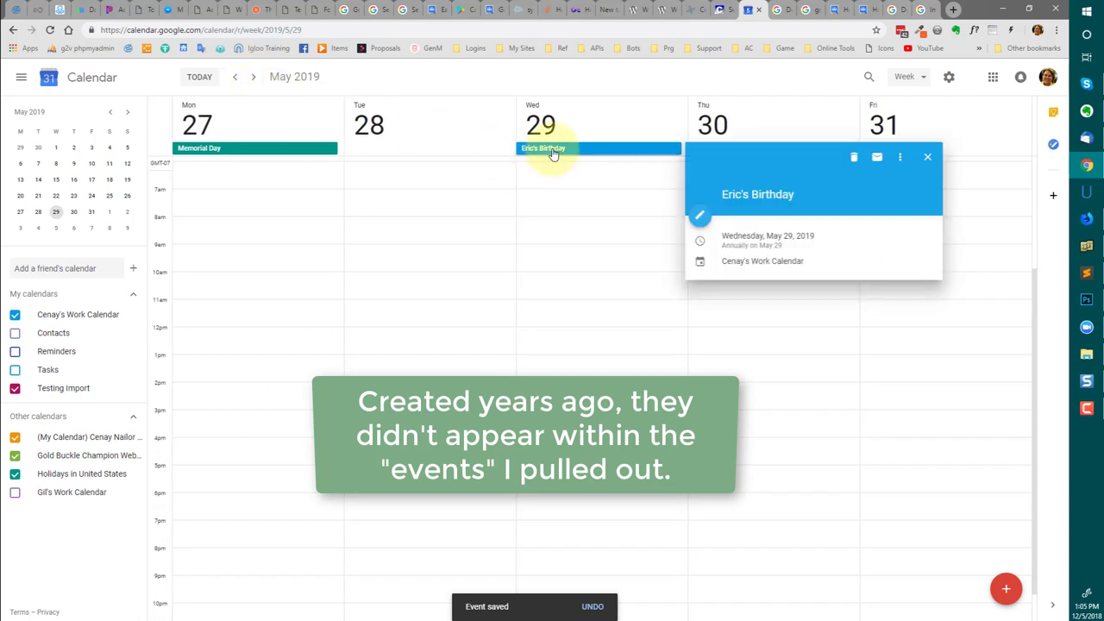
pyautogui.click(700, 217)
pyautogui.click(538, 79)
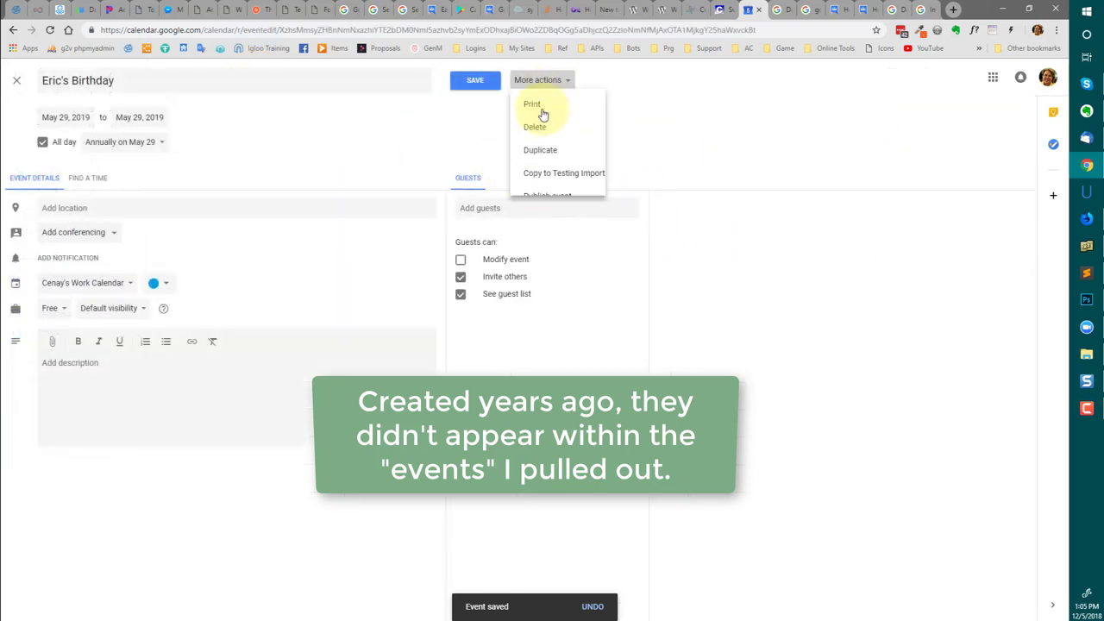
pyautogui.click(529, 179)
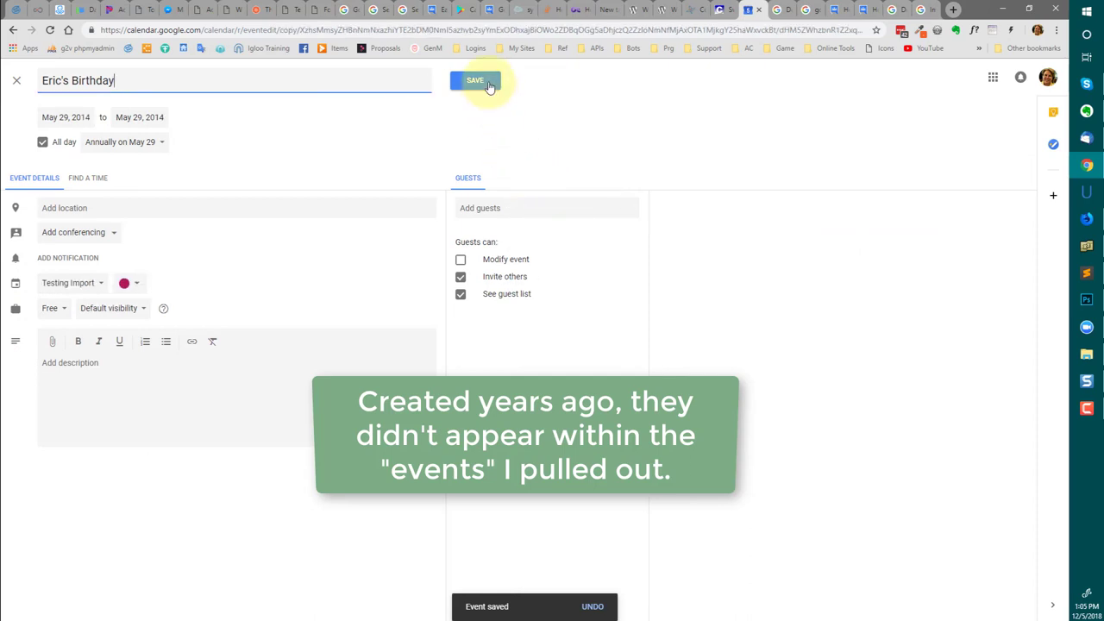
pyautogui.click(479, 82)
# Step: Check the calendar week by week from June 3, 2019 through January 10, 2020 for events missing from Testing Import
pyautogui.click(254, 79)
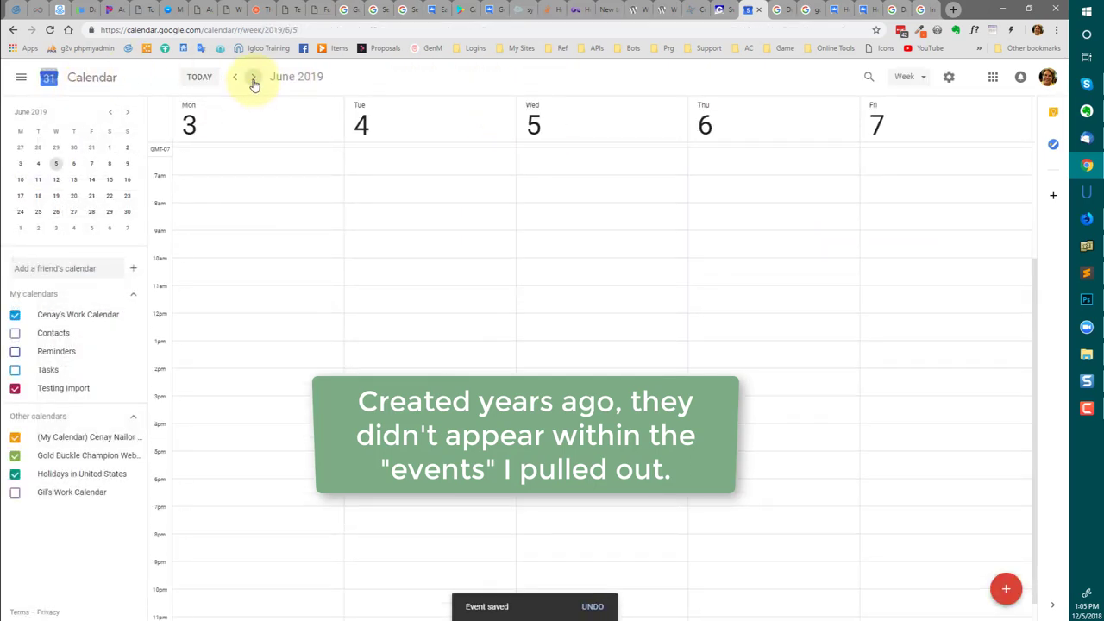
pyautogui.click(253, 79)
pyautogui.click(254, 79)
pyautogui.click(253, 80)
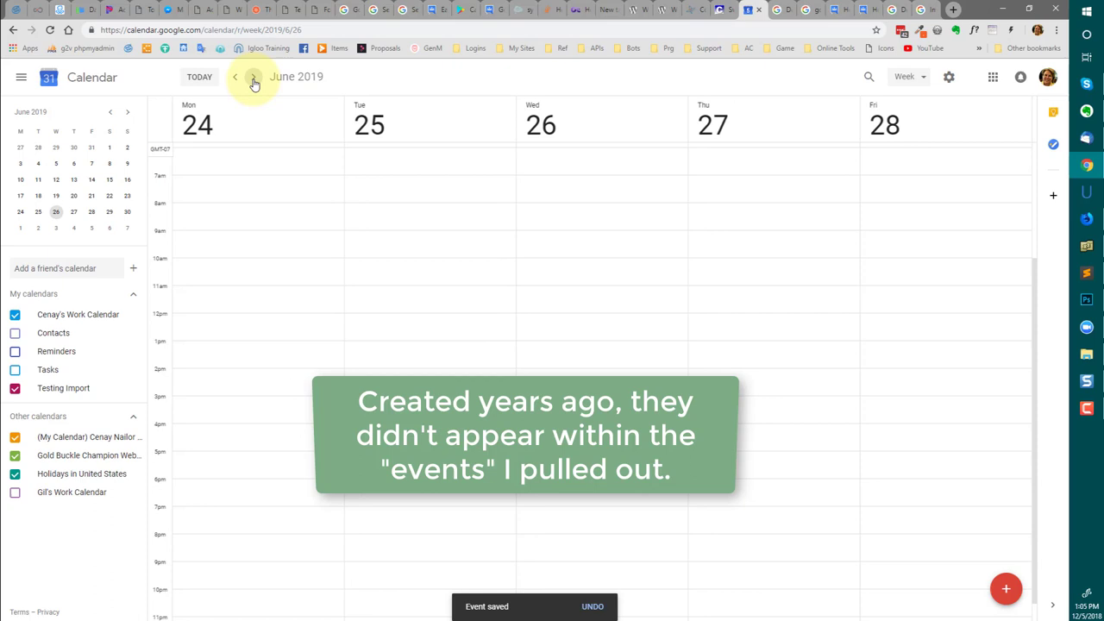
pyautogui.click(254, 79)
pyautogui.click(253, 79)
pyautogui.click(254, 79)
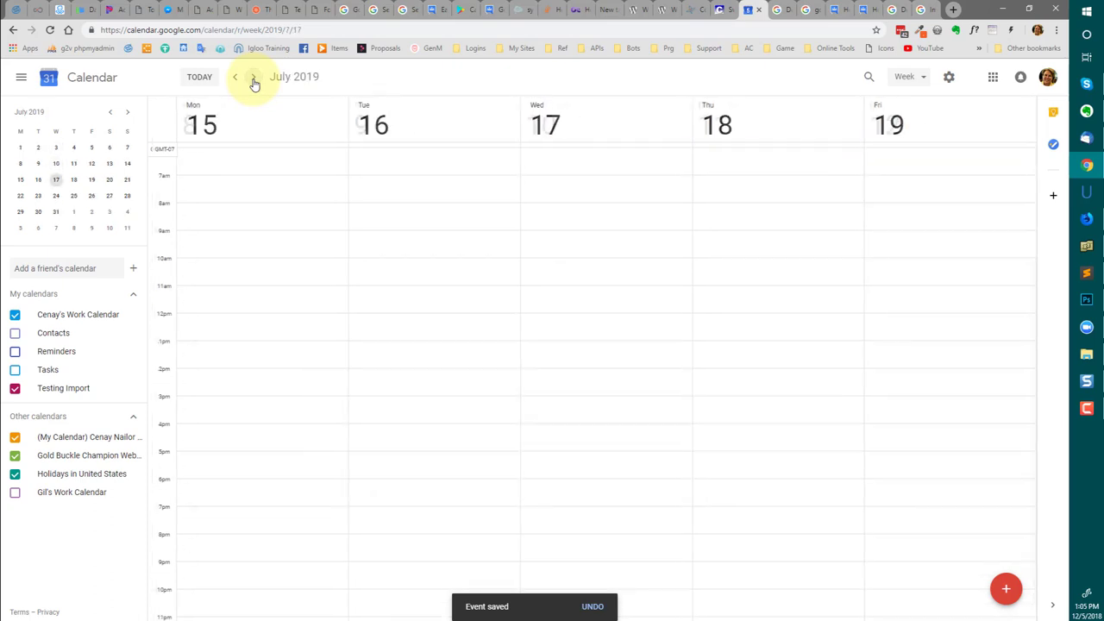
pyautogui.click(253, 79)
pyautogui.click(254, 80)
pyautogui.click(253, 79)
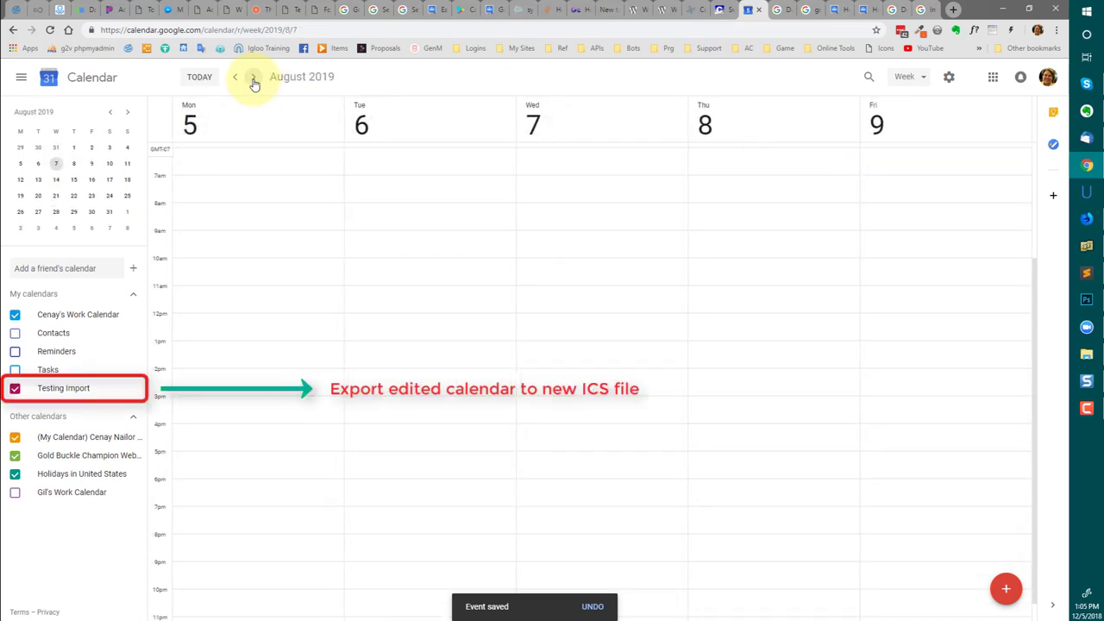
pyautogui.click(253, 80)
pyautogui.click(254, 79)
pyautogui.click(254, 80)
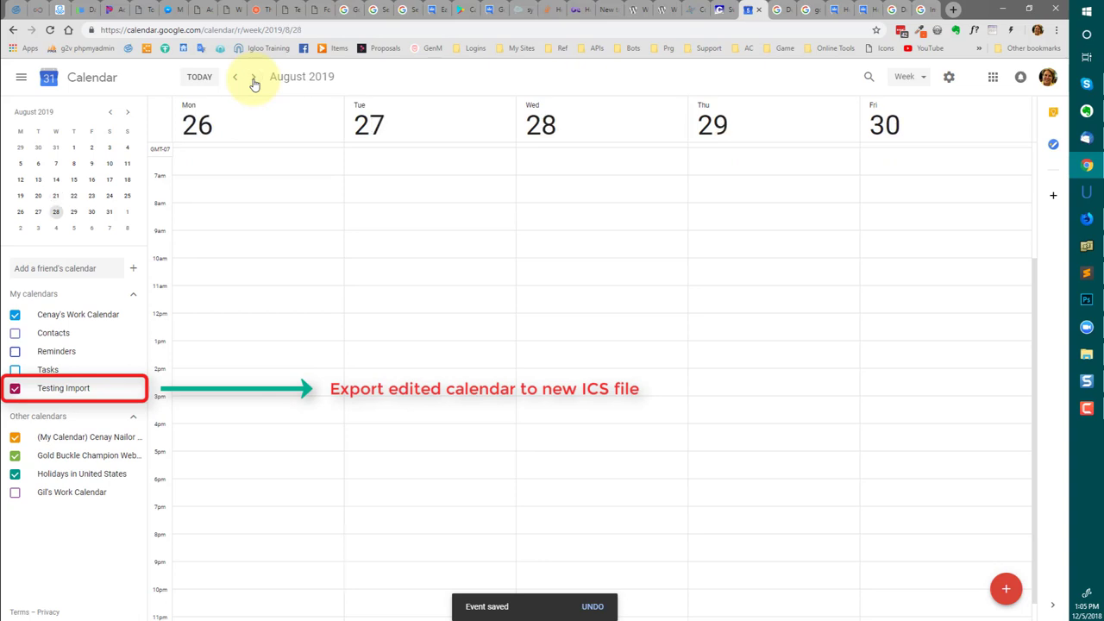
pyautogui.click(253, 80)
pyautogui.click(253, 80)
pyautogui.click(254, 79)
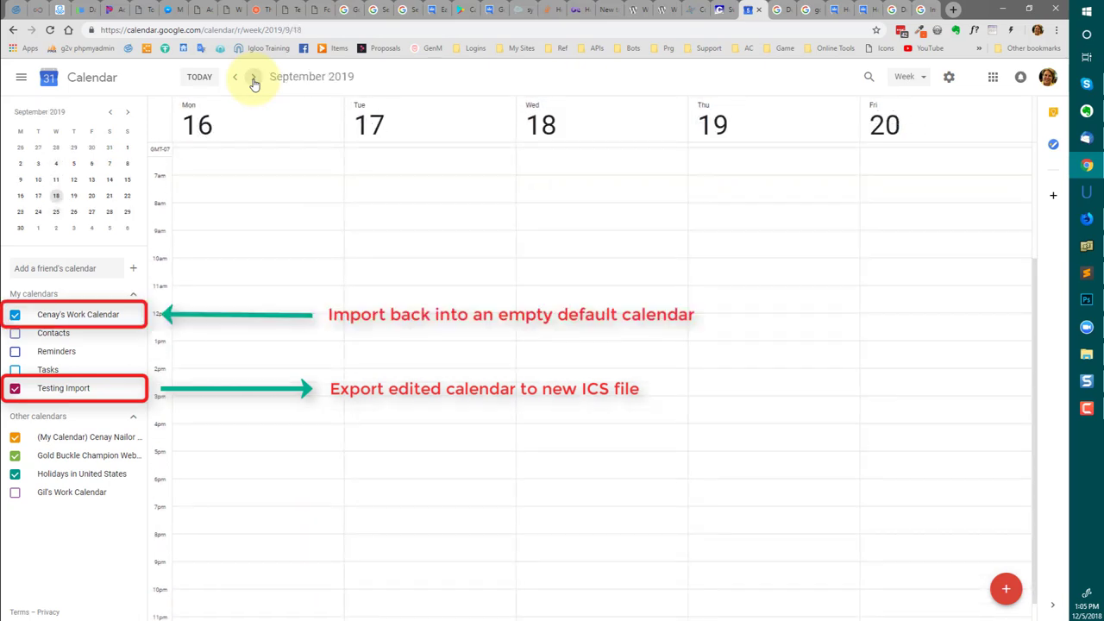
pyautogui.click(254, 80)
pyautogui.click(254, 80)
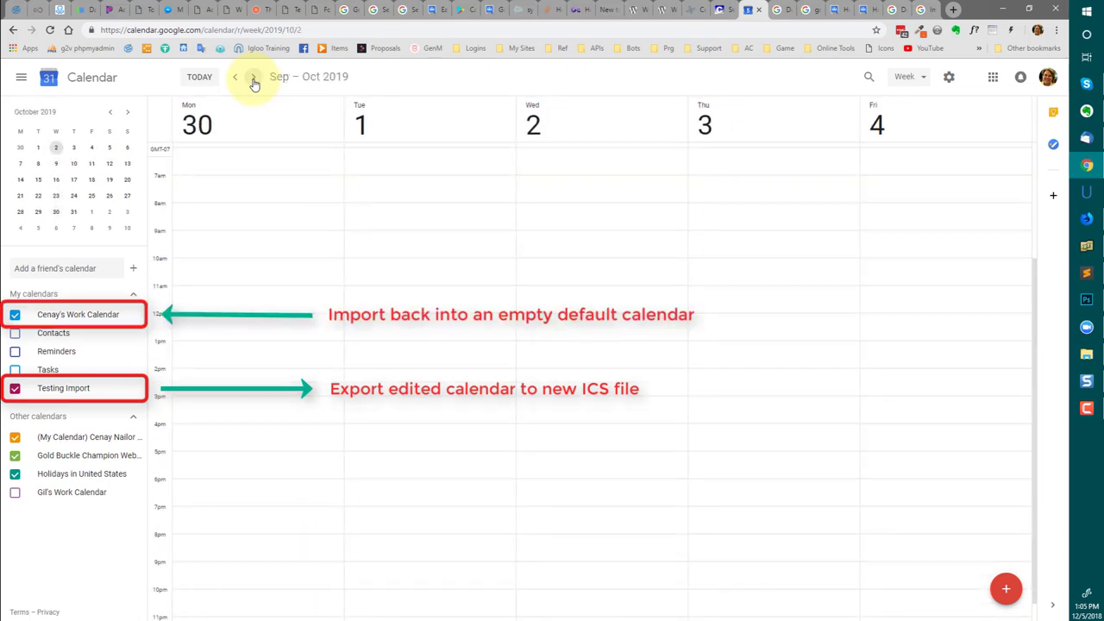
pyautogui.click(254, 79)
pyautogui.click(254, 79)
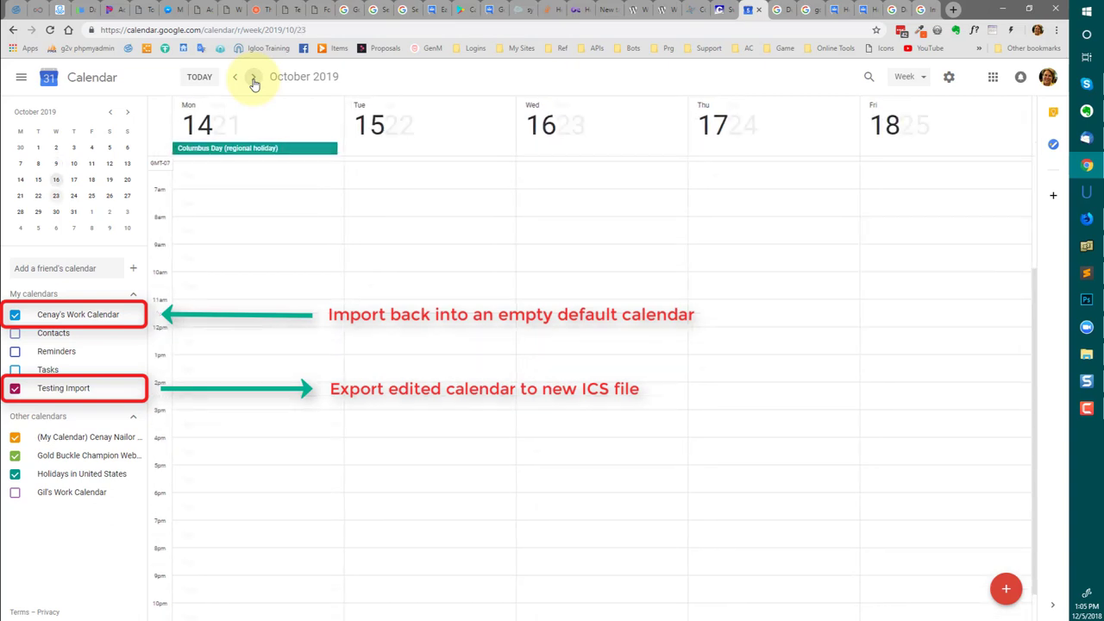
pyautogui.click(254, 80)
pyautogui.click(254, 79)
pyautogui.click(253, 79)
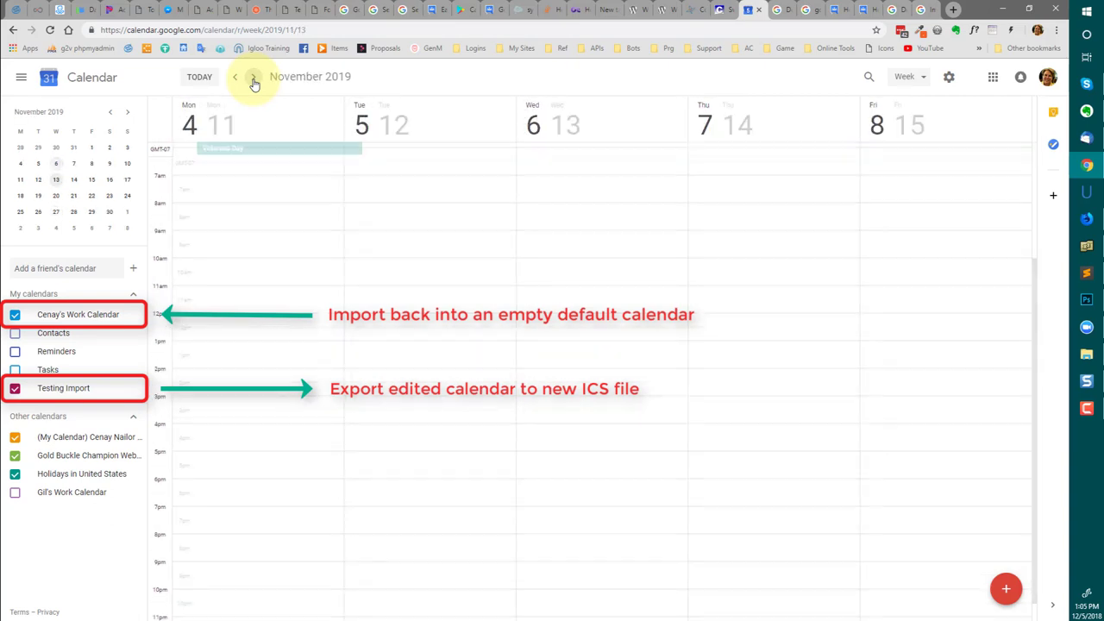
pyautogui.click(253, 79)
pyautogui.click(253, 79)
pyautogui.click(254, 80)
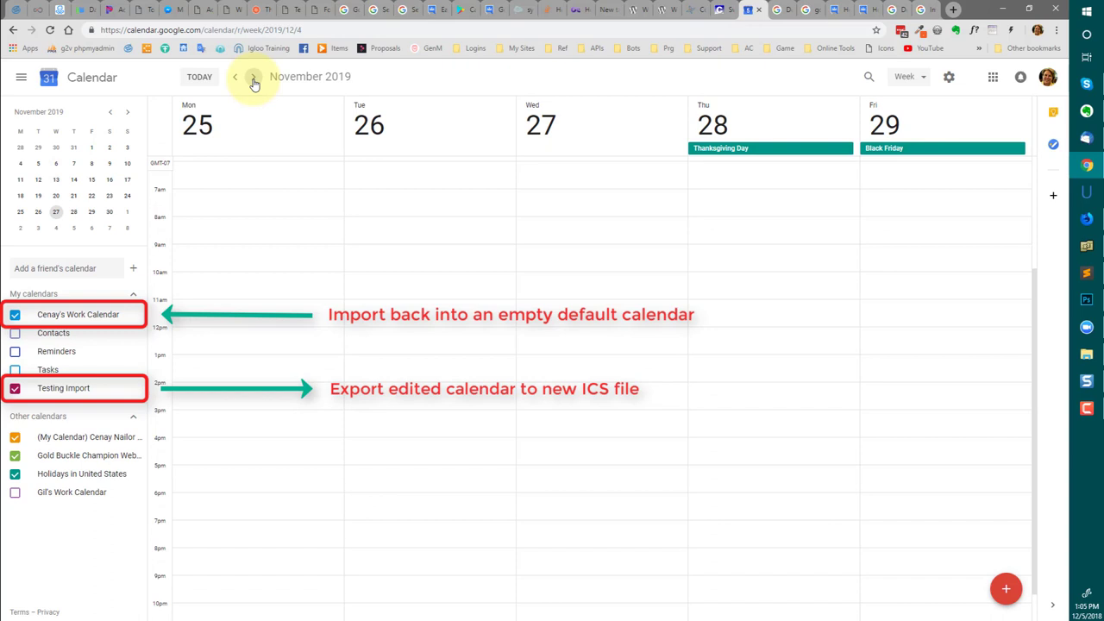
pyautogui.click(254, 79)
pyautogui.click(254, 80)
pyautogui.click(253, 80)
pyautogui.click(254, 80)
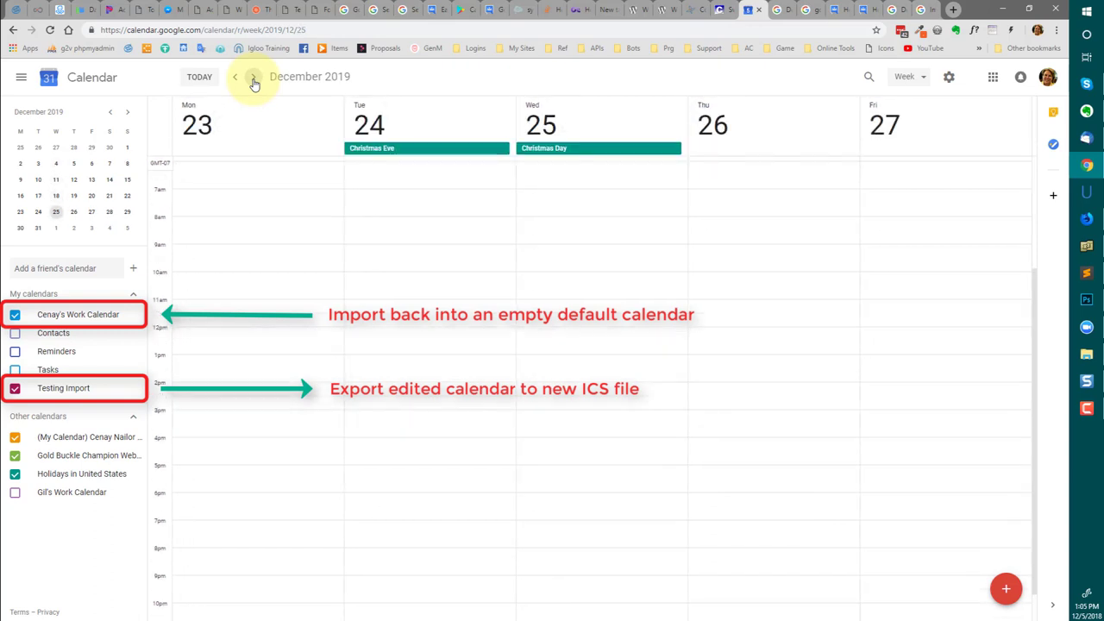
pyautogui.click(253, 80)
pyautogui.click(253, 79)
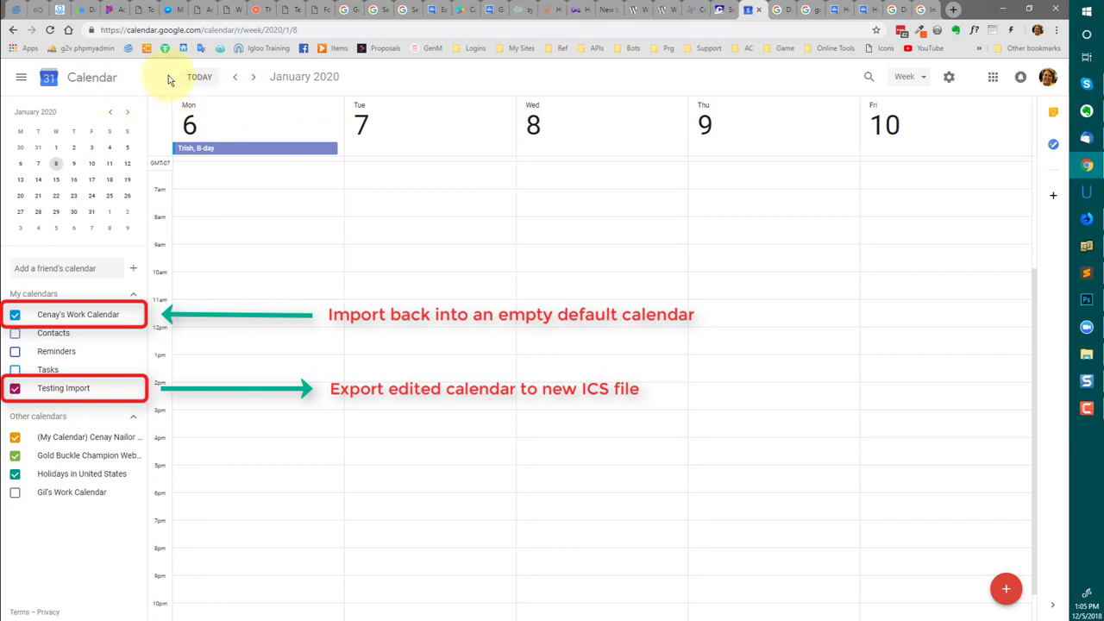
# Step: Return to the current week and hide the Testing Import calendar, then show it again to compare its events
pyautogui.click(198, 77)
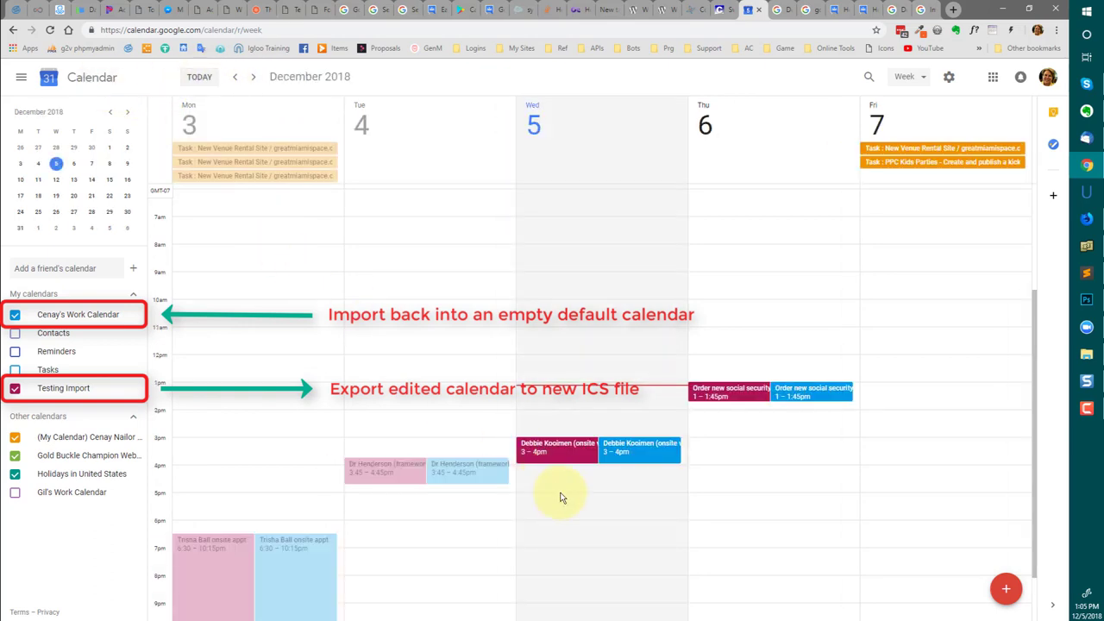
pyautogui.click(65, 390)
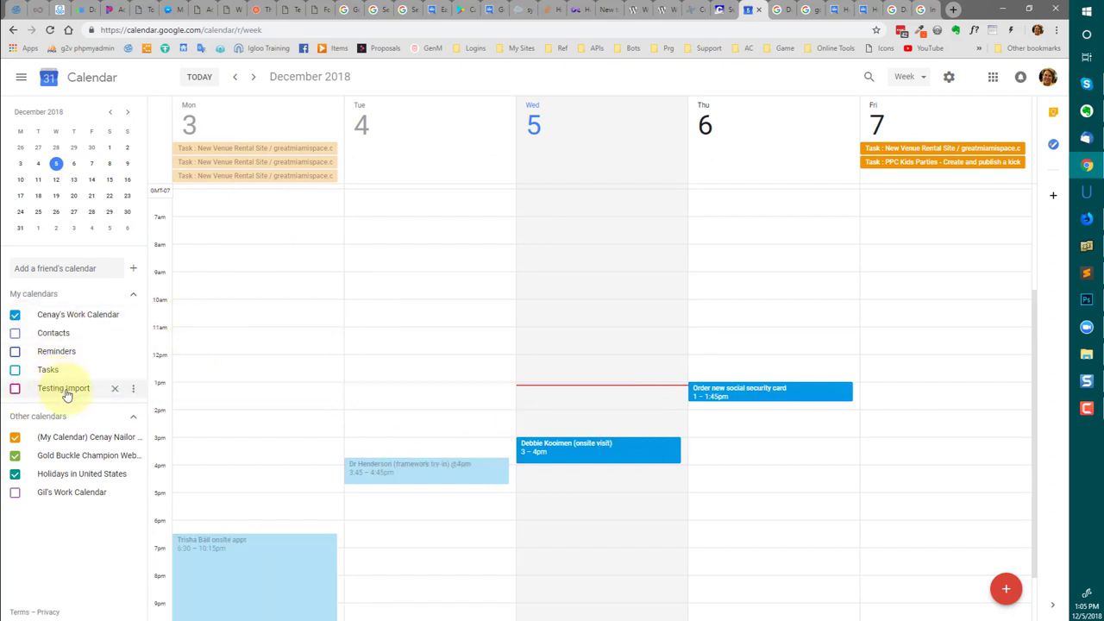
pyautogui.click(67, 389)
# Step: Go through the Testing Import calendar's settings to Import & export and set the import target to Testing Import
pyautogui.click(133, 388)
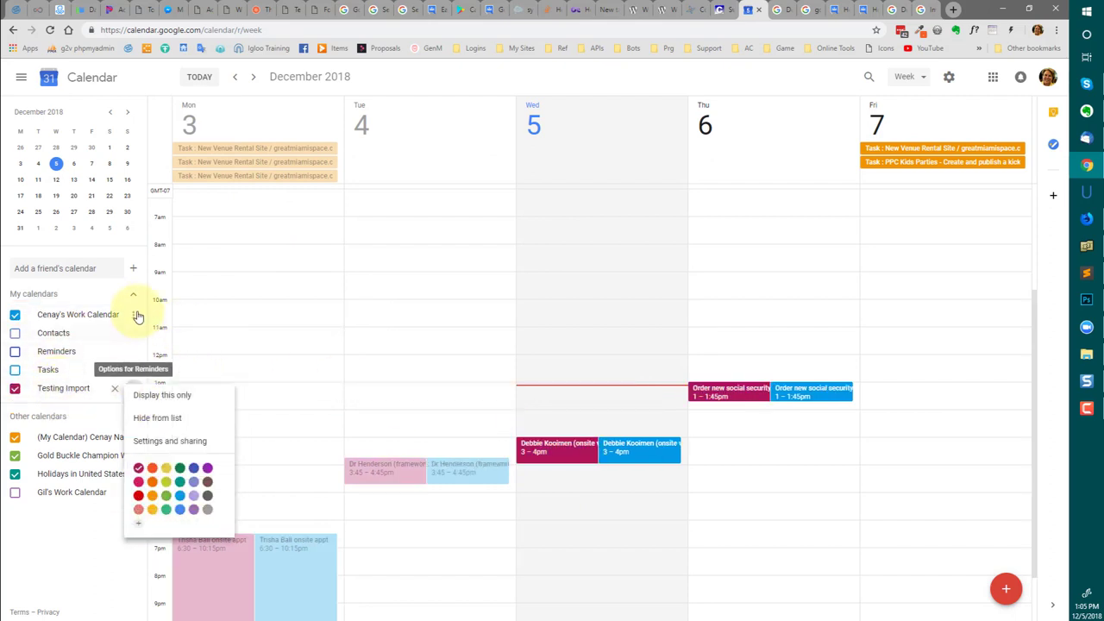
pyautogui.click(170, 441)
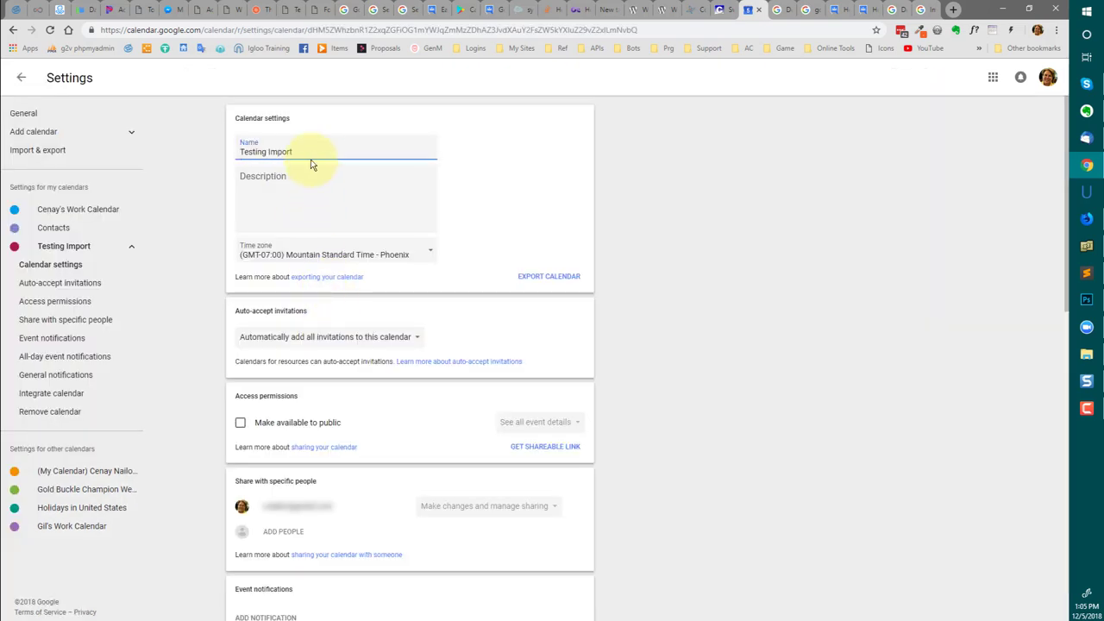
pyautogui.click(78, 163)
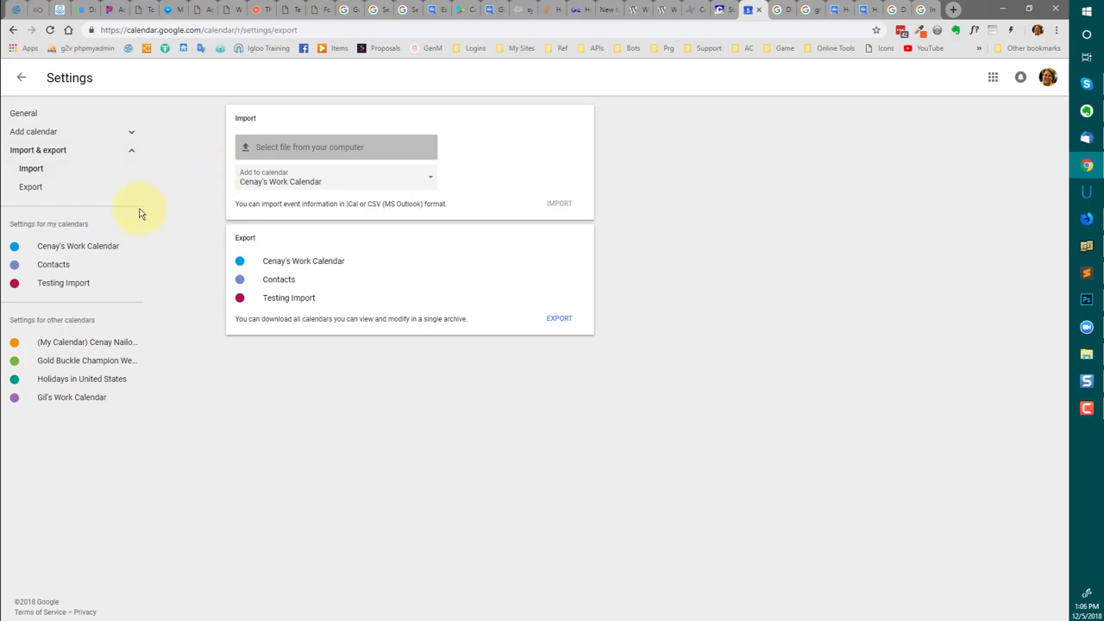
pyautogui.click(284, 183)
pyautogui.click(284, 211)
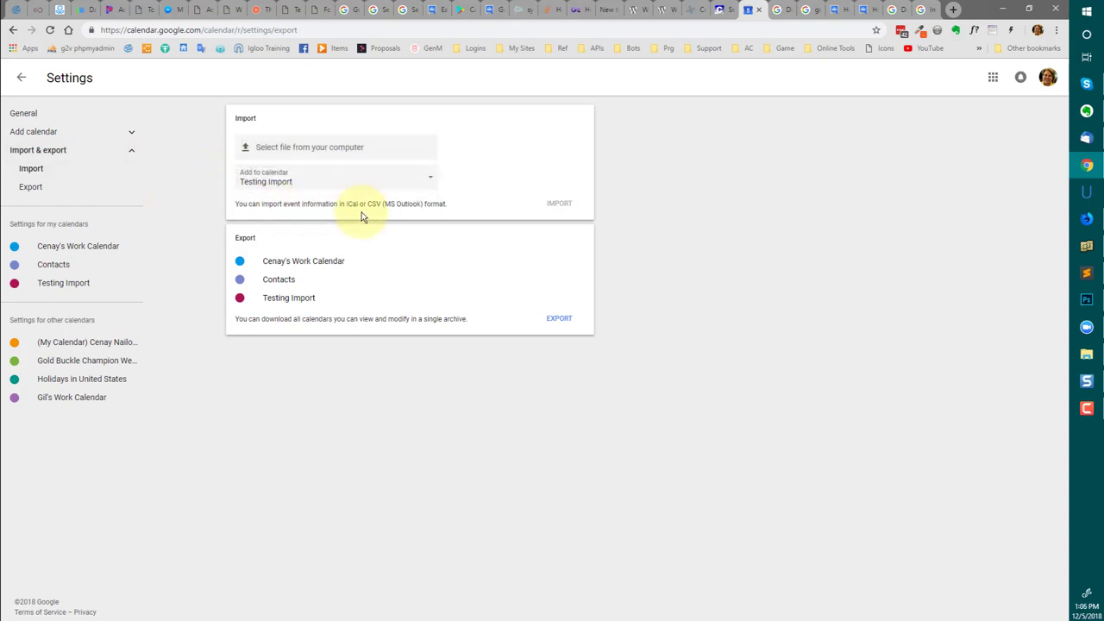
# Step: Export the calendars as a zip archive with the file name prefixed testing-import- in the Calendar folder, and switch to xplorer² to view it
pyautogui.click(558, 320)
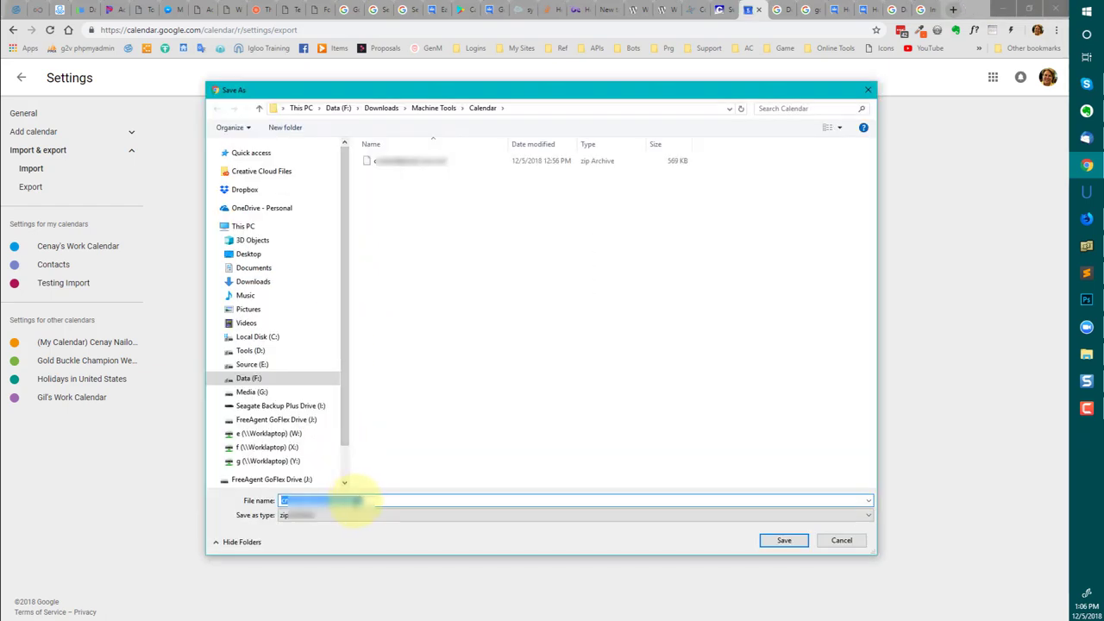
pyautogui.click(357, 501)
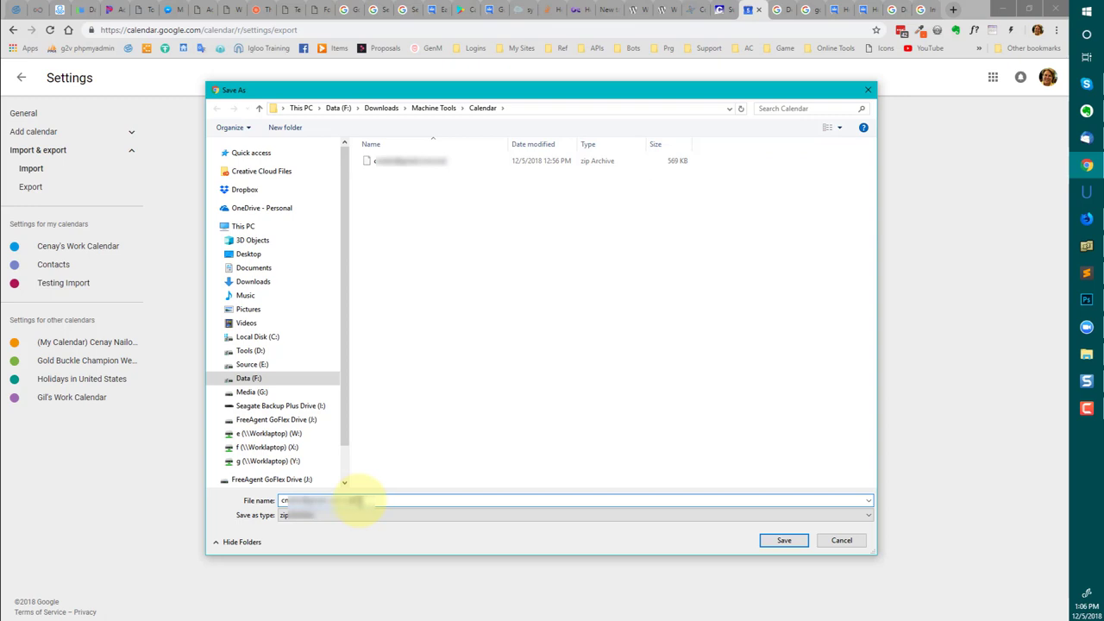
pyautogui.click(356, 501)
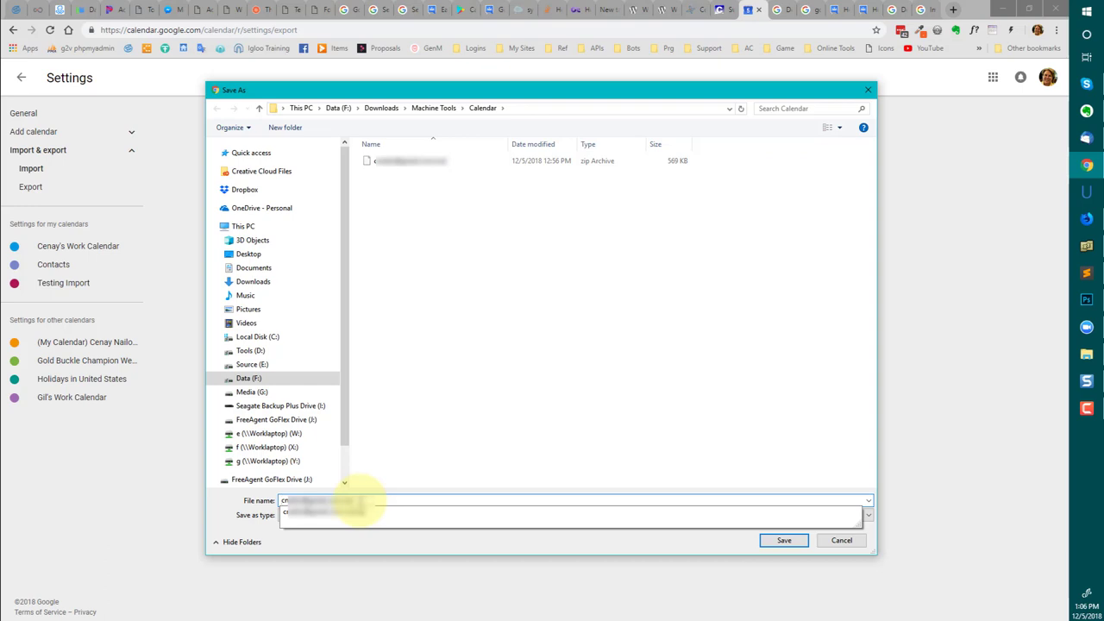
pyautogui.hotkey('ctrl', 'v')
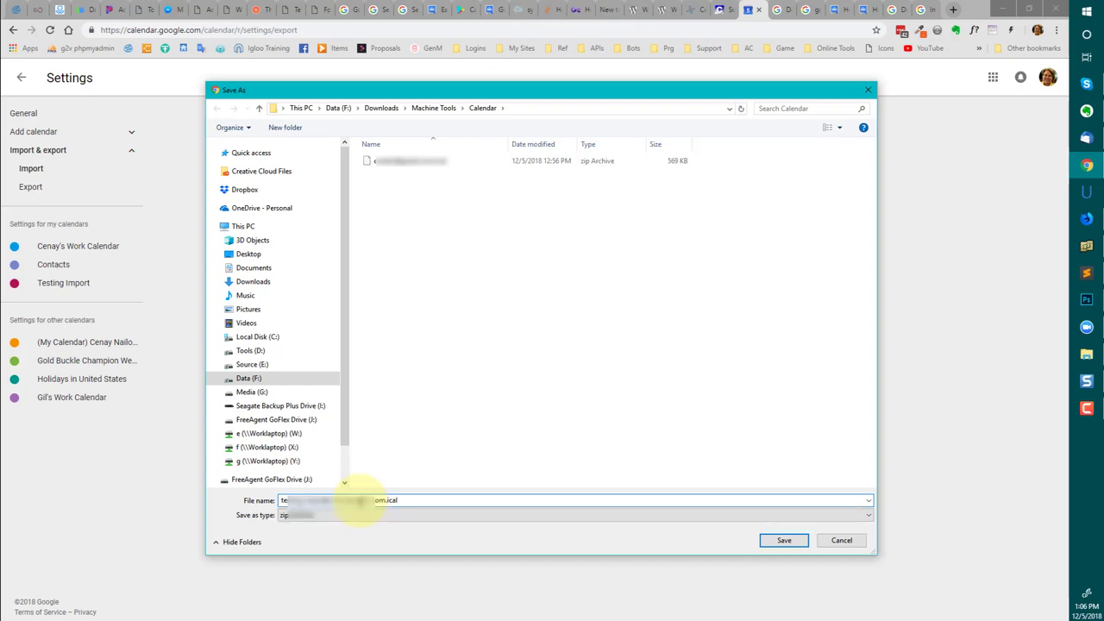
pyautogui.press('Return')
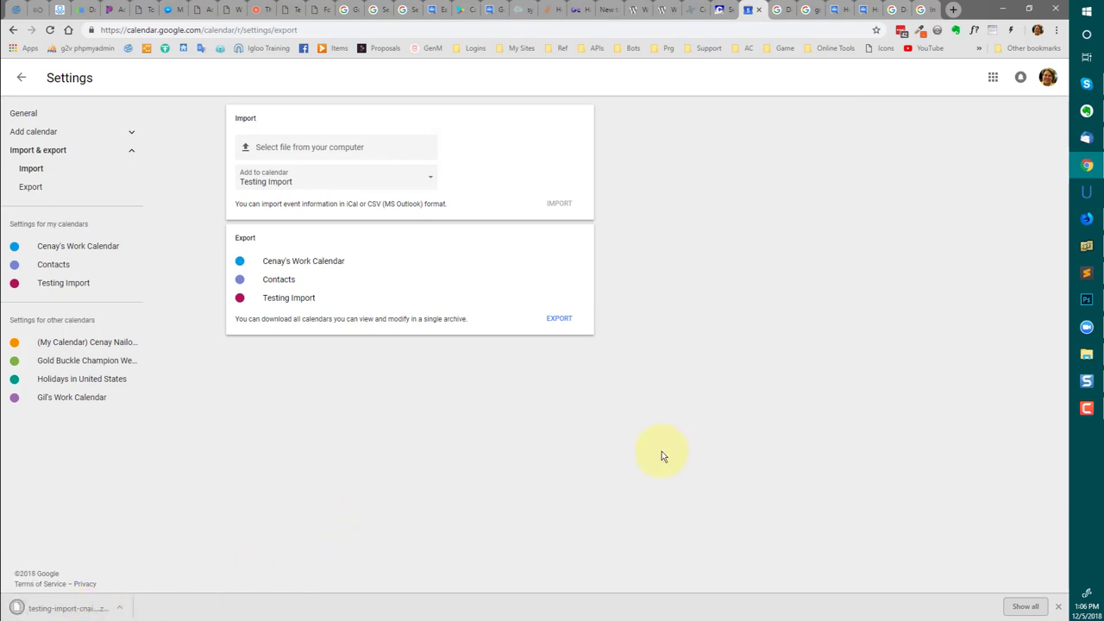
pyautogui.click(1085, 248)
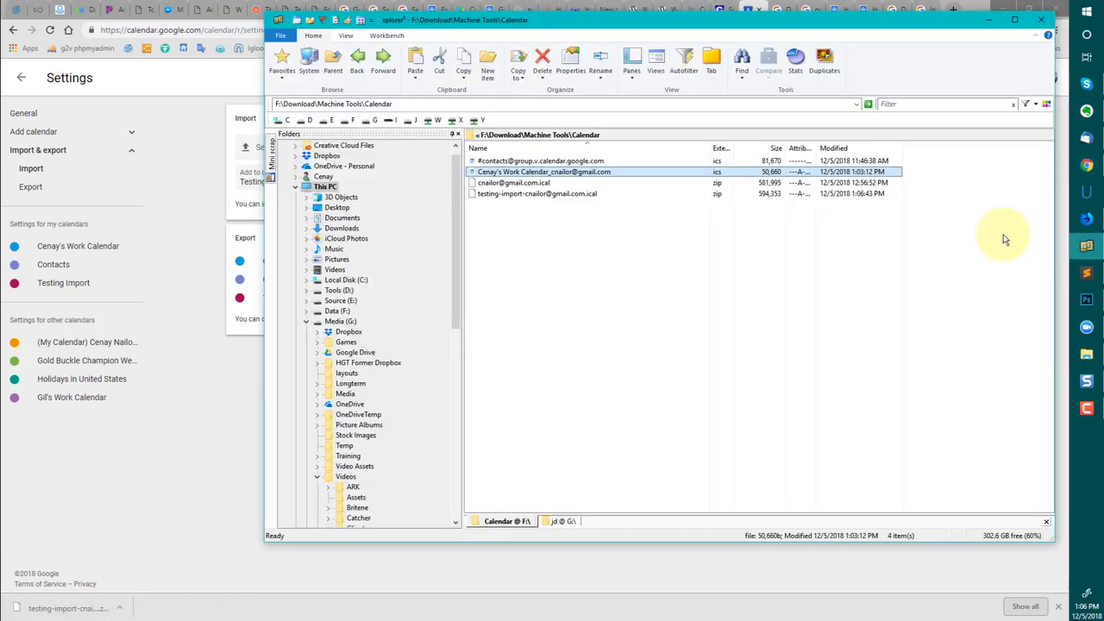
# Step: Rename the trimmed work calendar .ics file in the Calendar folder, replacing the start of its name with a new H-prefixed one
pyautogui.rightClick(709, 201)
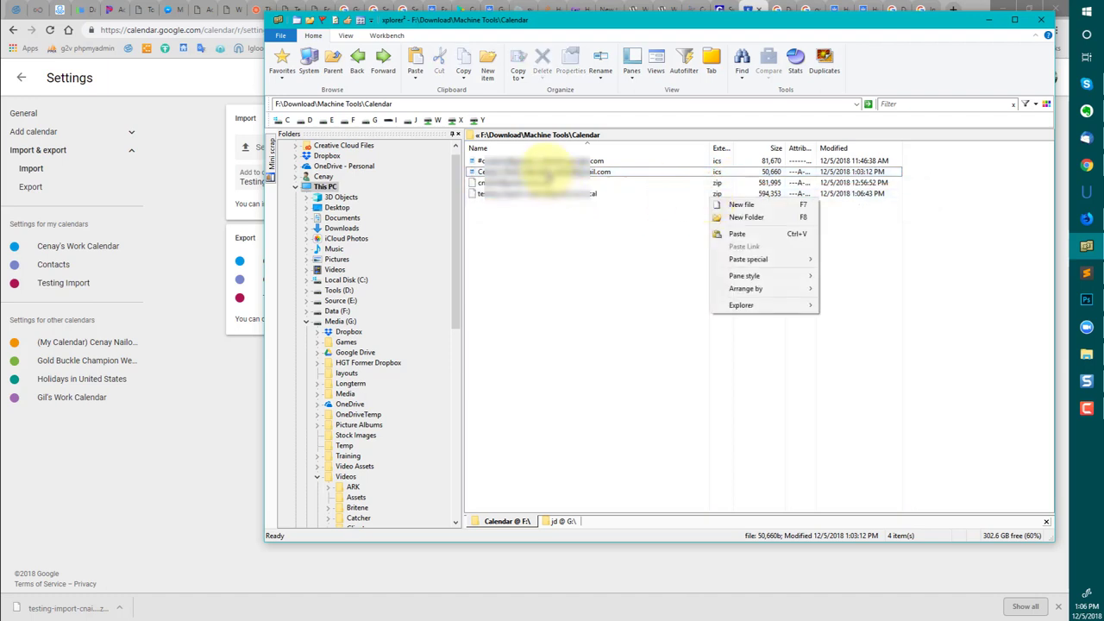
pyautogui.click(552, 173)
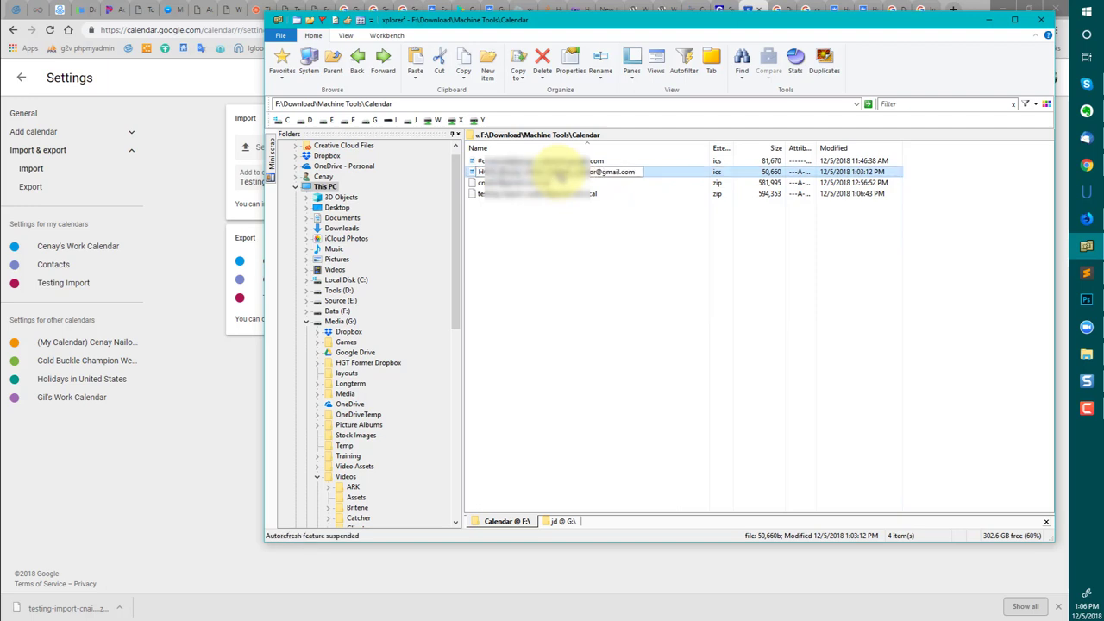
pyautogui.press('Return')
# Step: Extract the testing-import zip archive into the Calendar folder with 7-Zip and select the extracted Testing Import .ics file
pyautogui.click(557, 193)
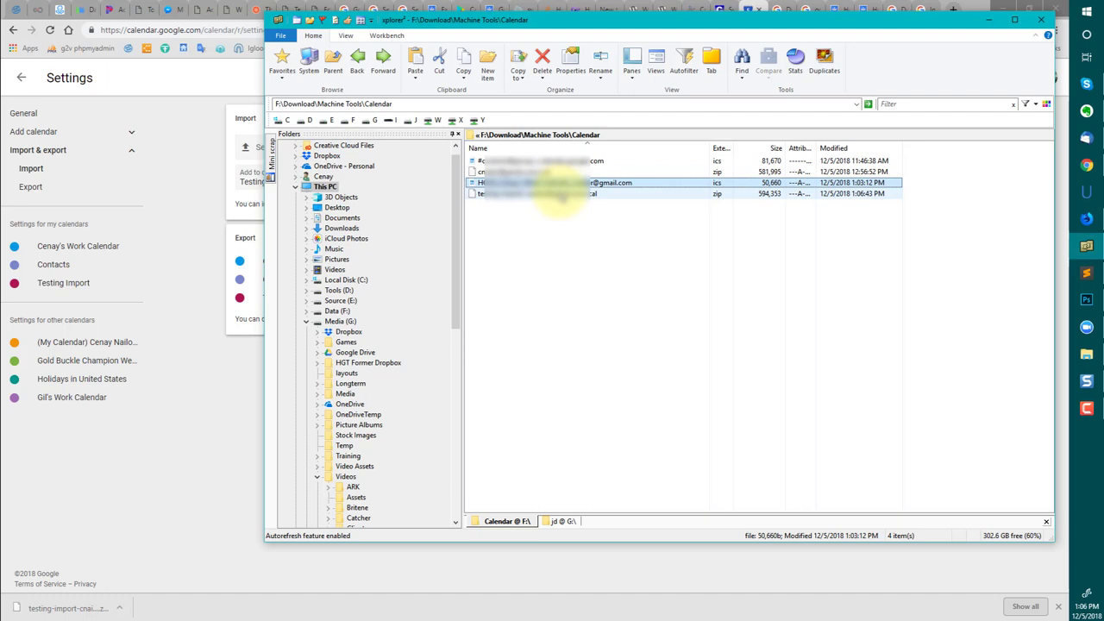
pyautogui.rightClick(557, 193)
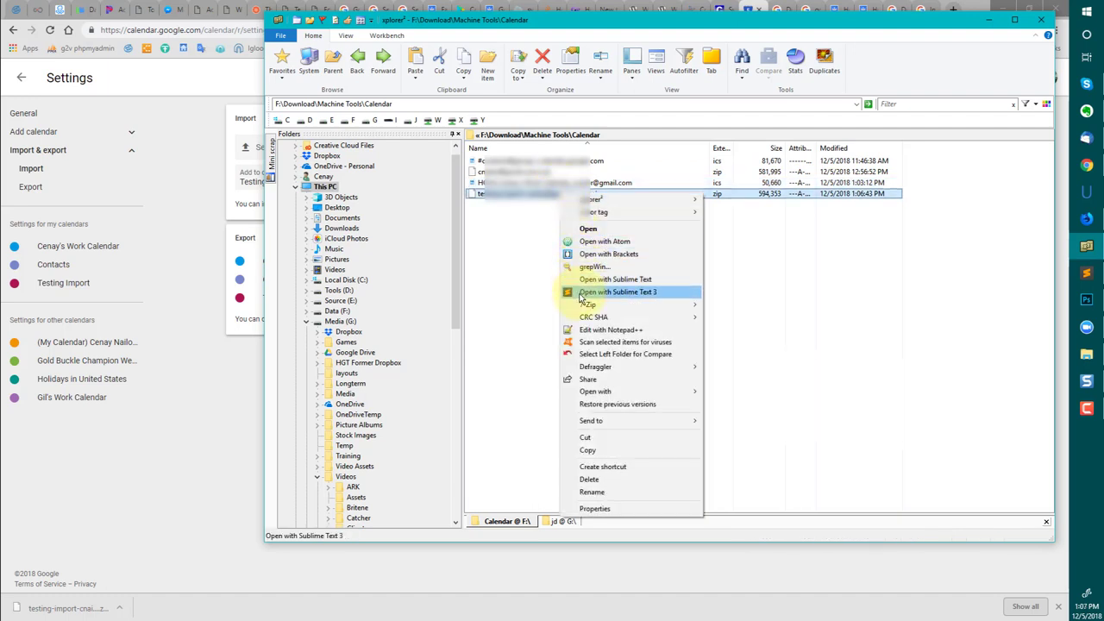
pyautogui.moveTo(603, 306)
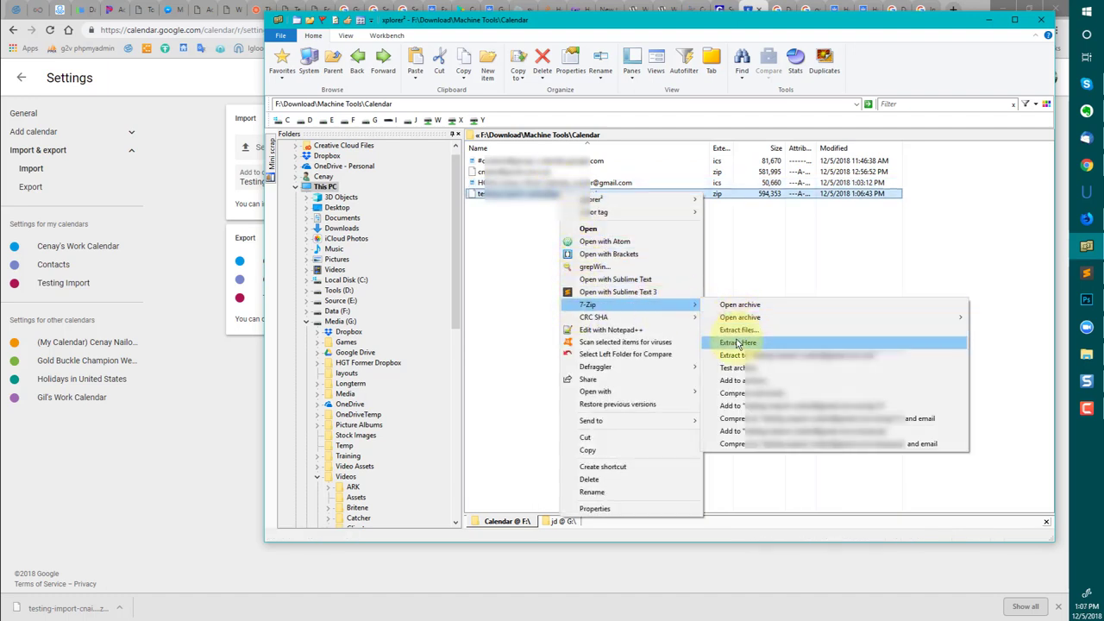
pyautogui.click(737, 343)
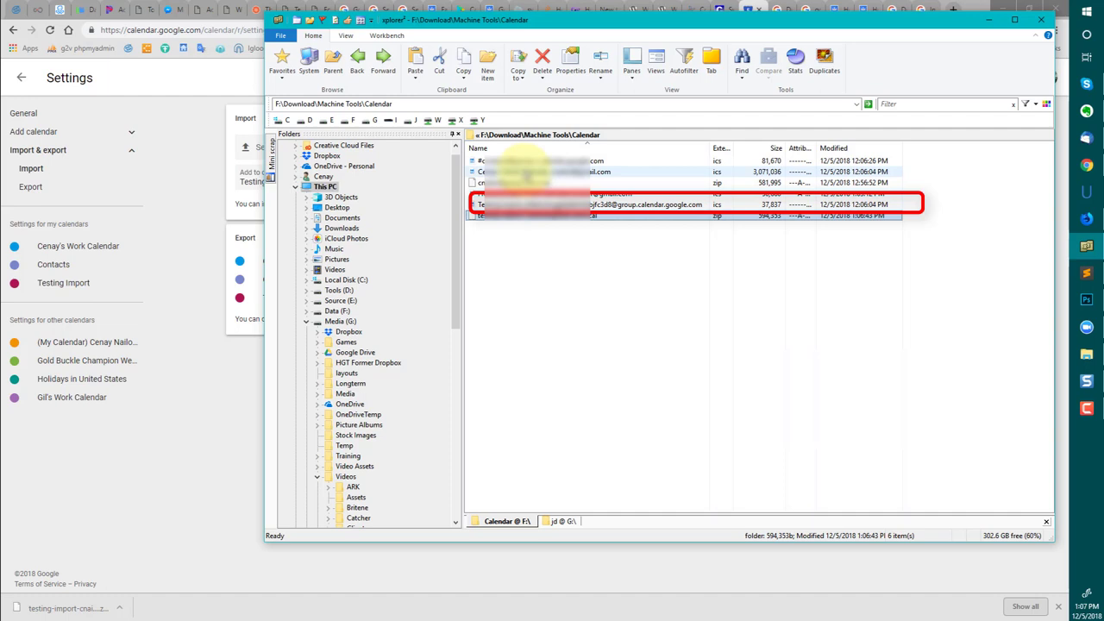
pyautogui.click(531, 207)
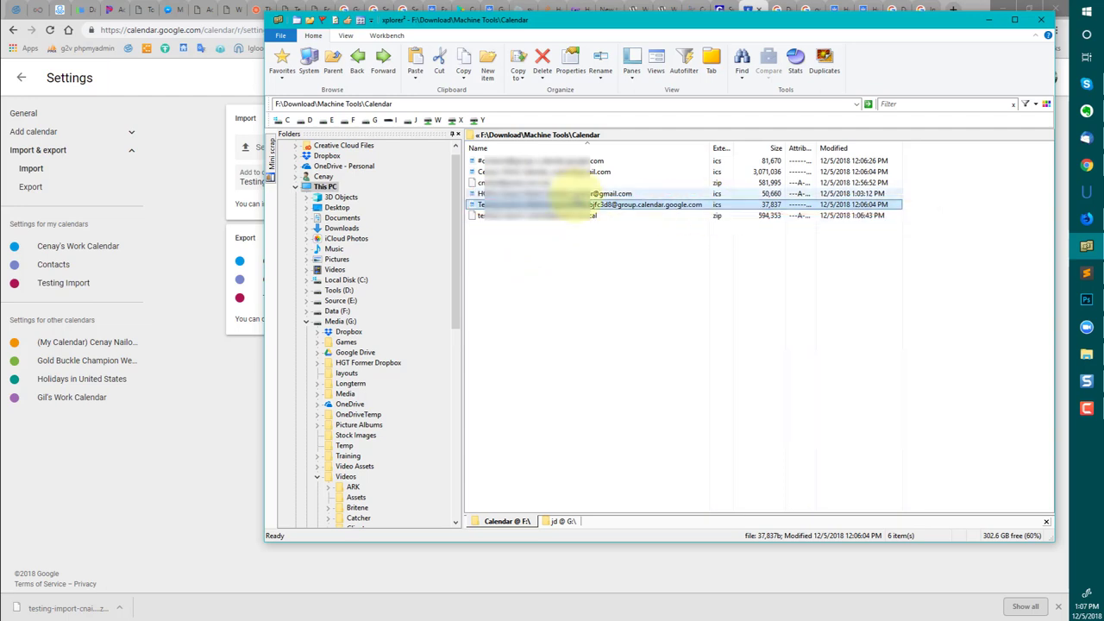
# Step: Switch to Google Calendar in Chrome and permanently delete all events from the primary Work Calendar through its Remove calendar setting
pyautogui.click(218, 120)
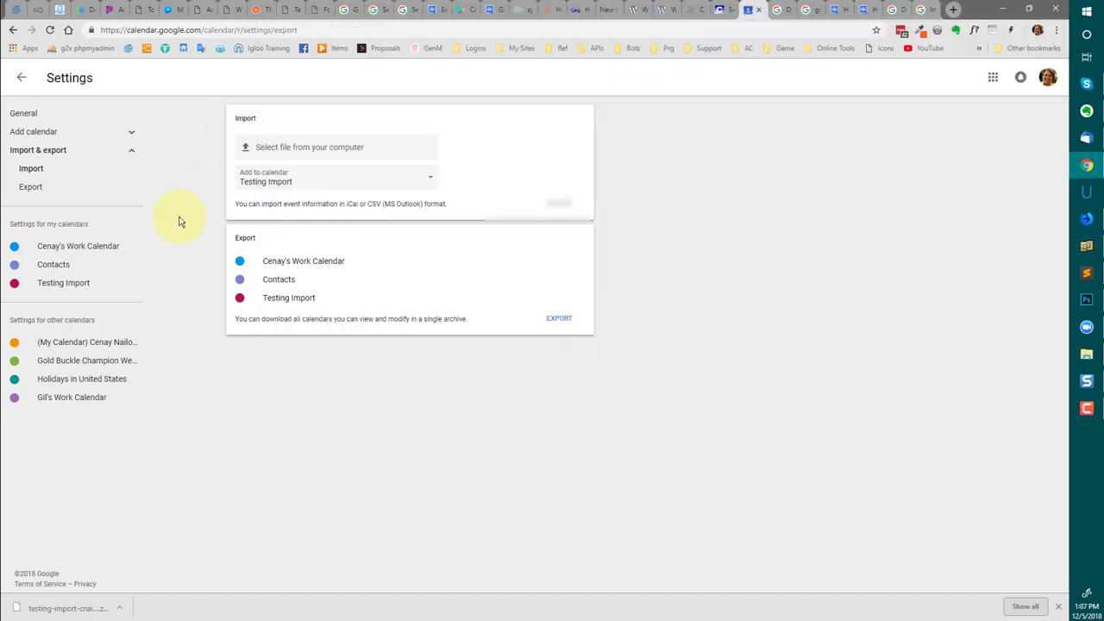
pyautogui.click(85, 291)
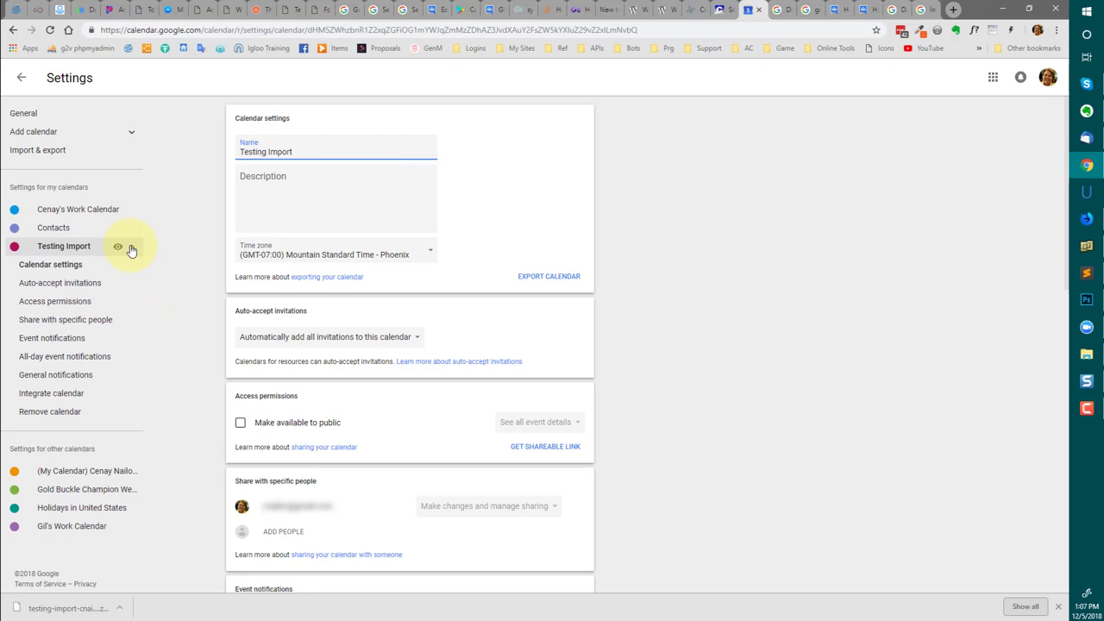
pyautogui.click(94, 212)
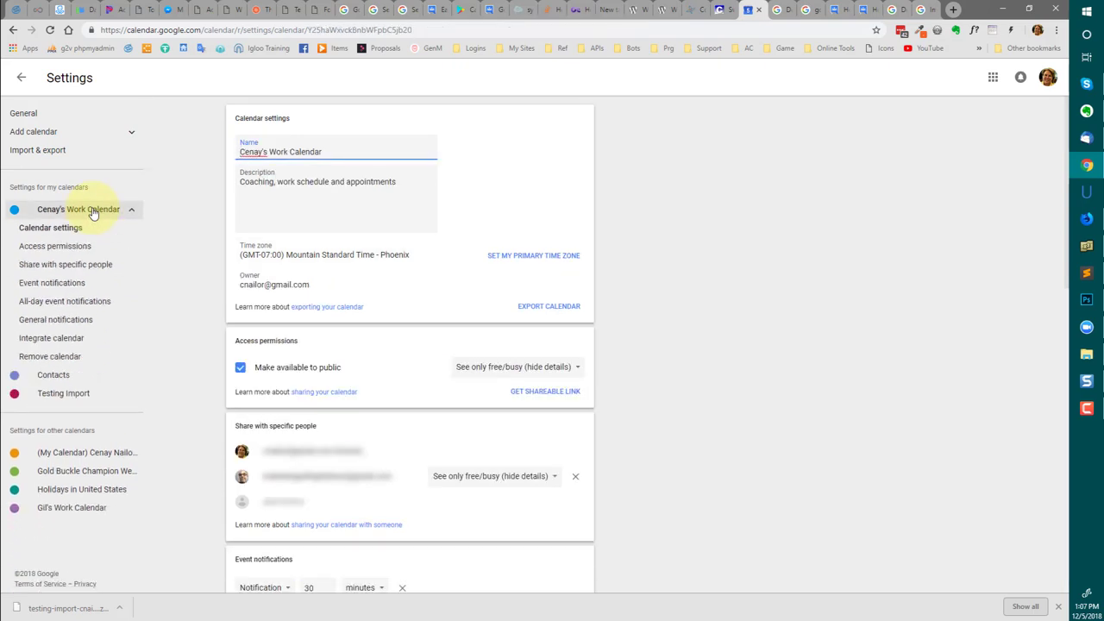
pyautogui.scroll(-2, 432, 276)
pyautogui.scroll(-8, 423, 326)
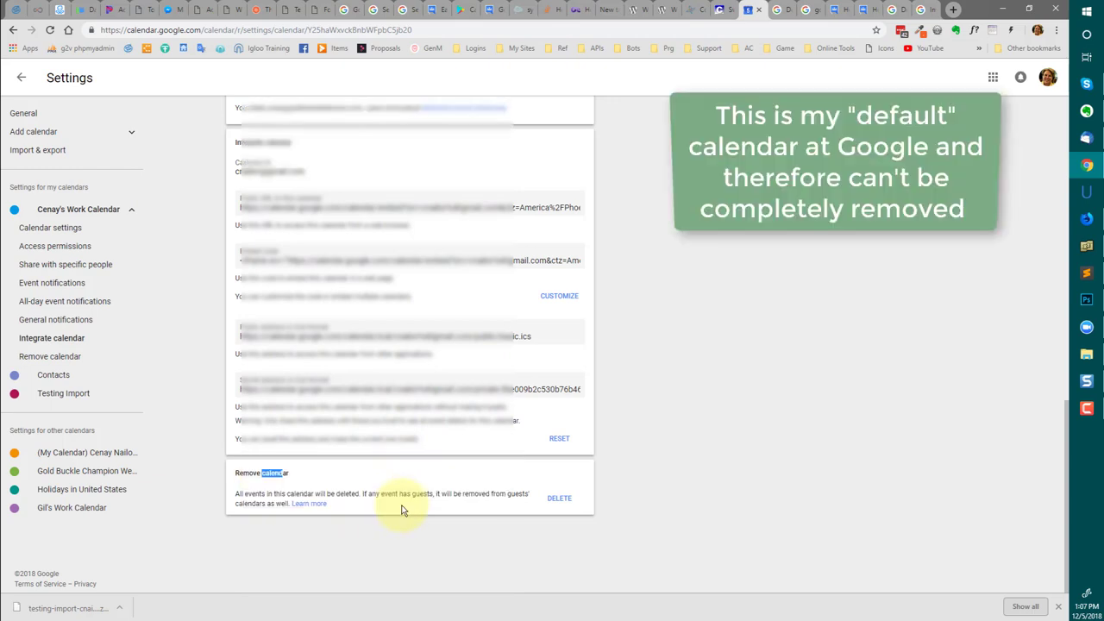
pyautogui.click(557, 499)
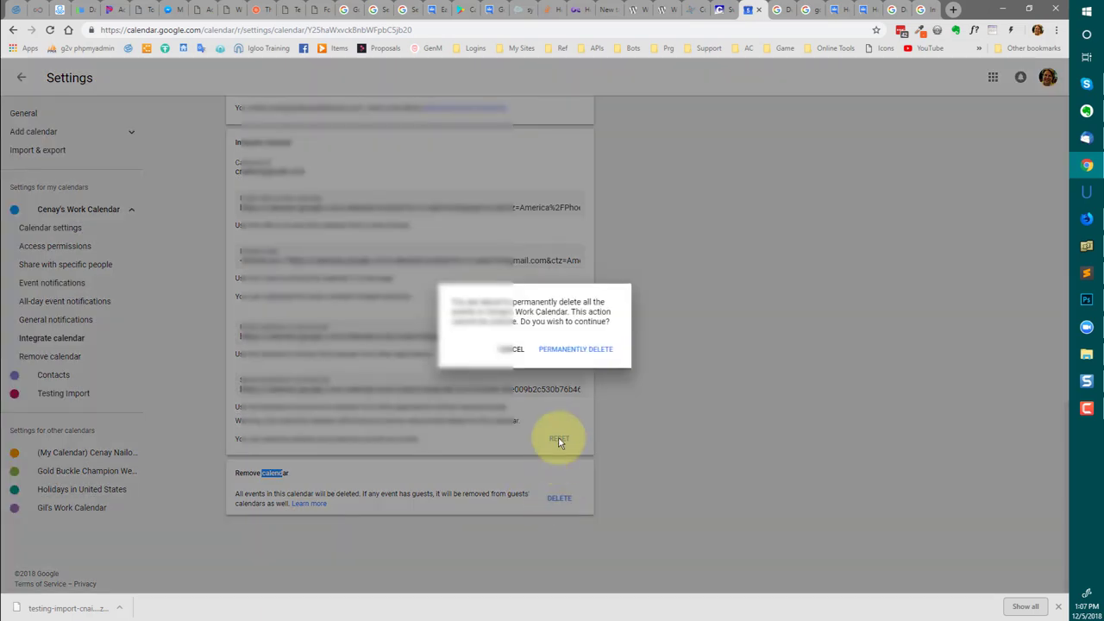
pyautogui.click(564, 351)
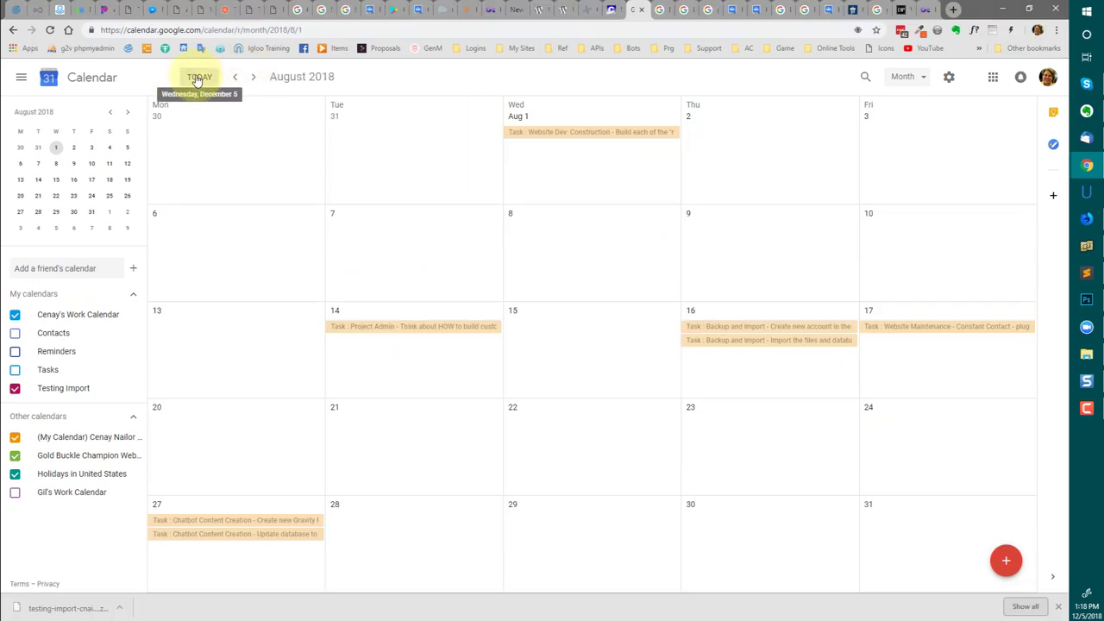
# Step: Return to the current month, then go through the Work Calendar's settings to Import & export and choose the Work Calendar as import target
pyautogui.click(199, 76)
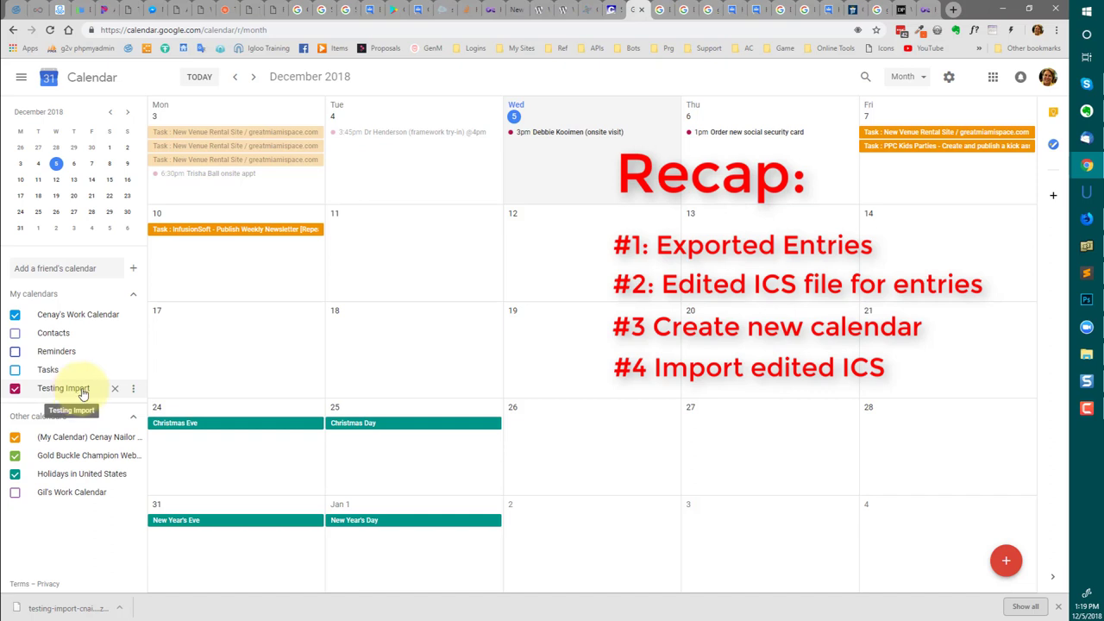
pyautogui.click(94, 317)
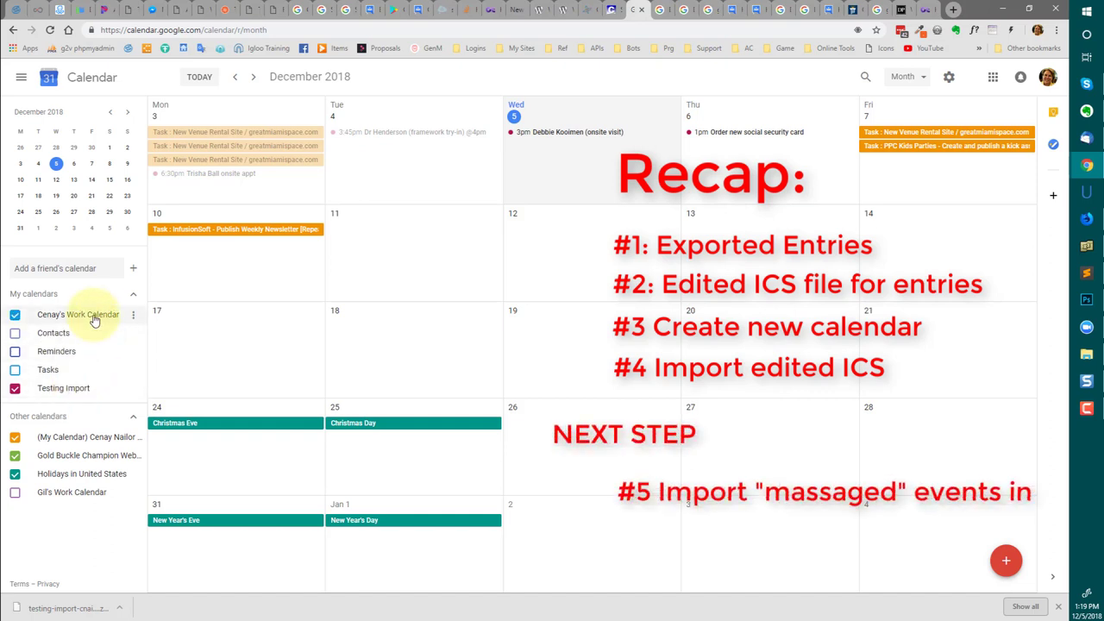
pyautogui.click(132, 317)
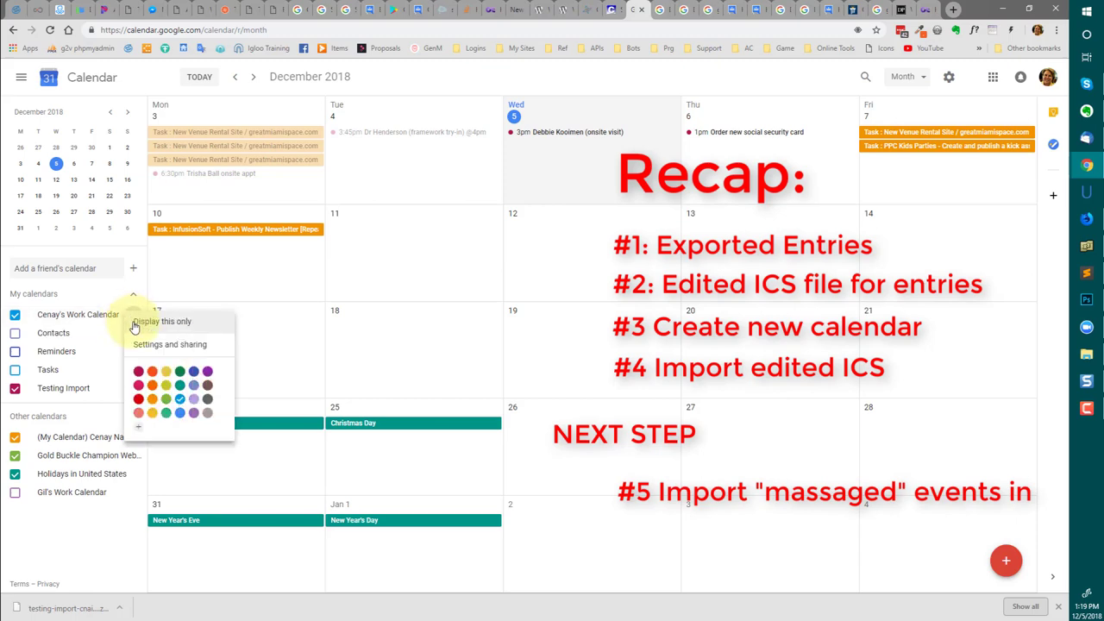
pyautogui.click(152, 345)
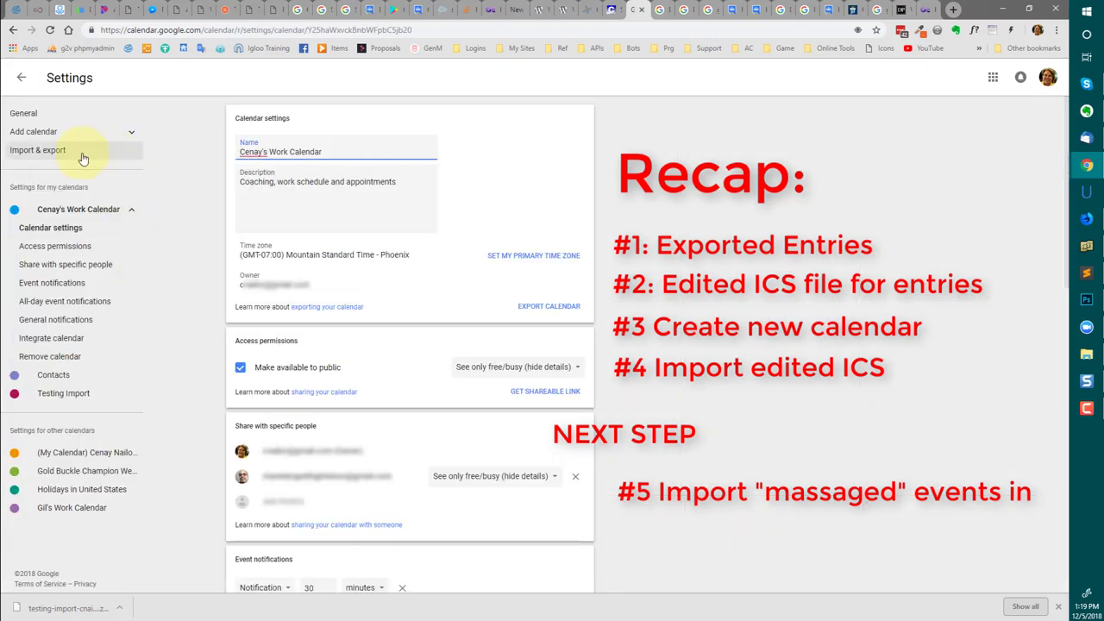
pyautogui.click(36, 152)
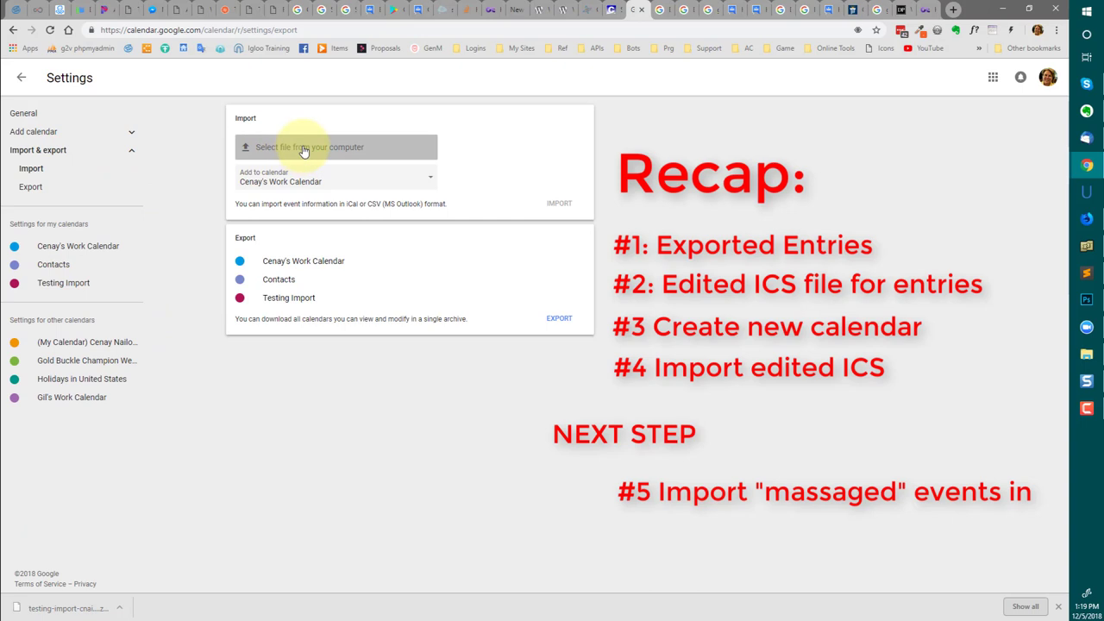
pyautogui.click(307, 180)
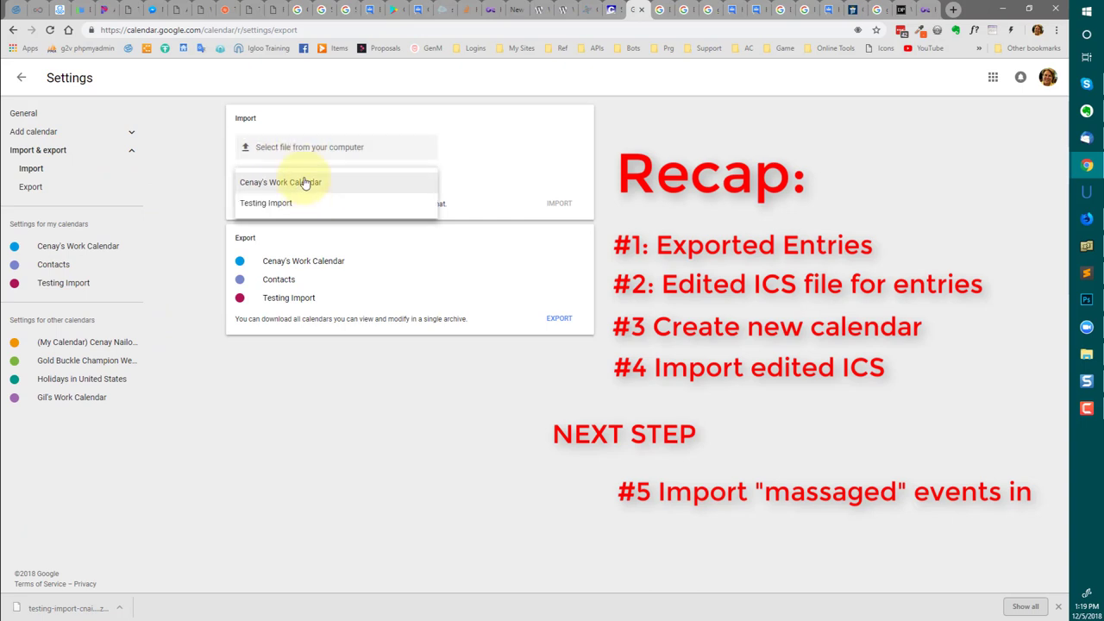
pyautogui.click(307, 183)
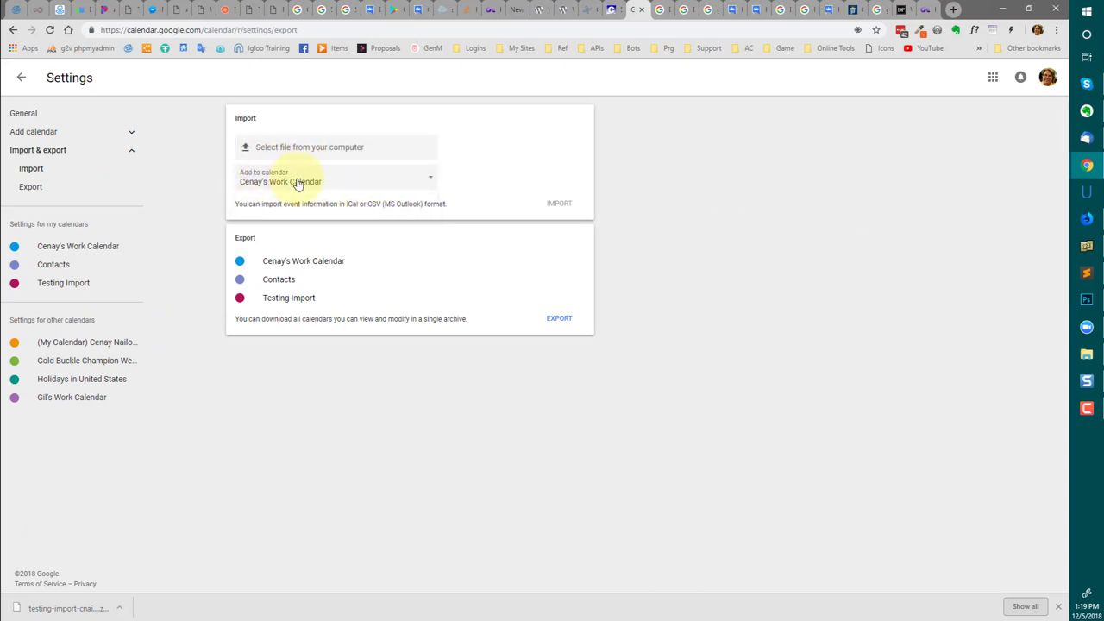
# Step: Import the exported Testing Import .ics file from the Calendar folder into the Work Calendar
pyautogui.click(291, 147)
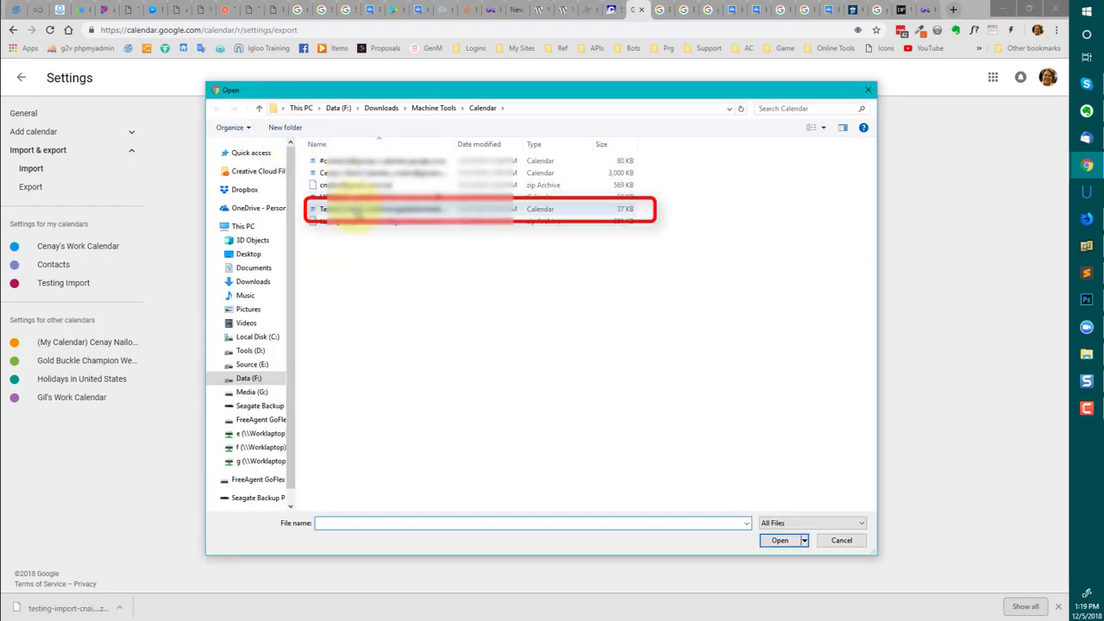
pyautogui.click(349, 211)
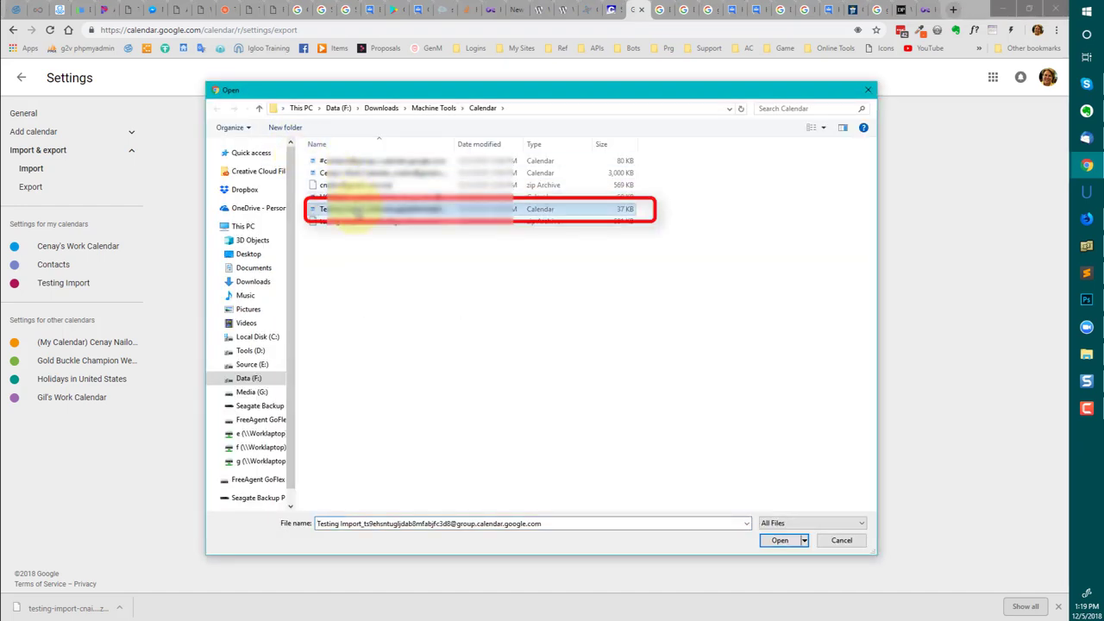
pyautogui.click(779, 540)
pyautogui.click(562, 206)
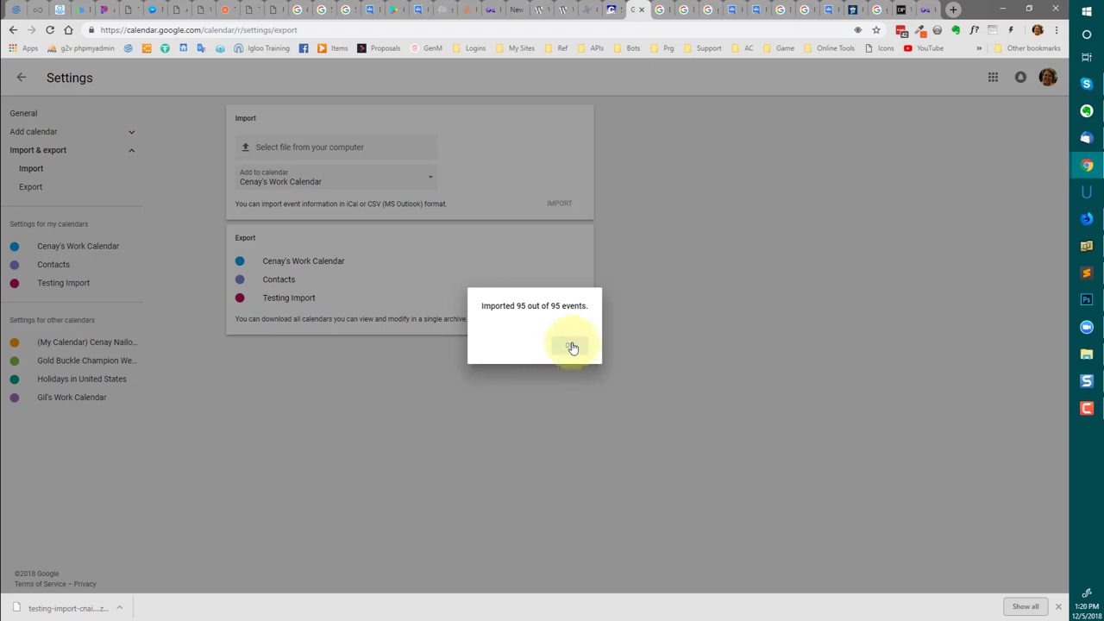
pyautogui.click(571, 346)
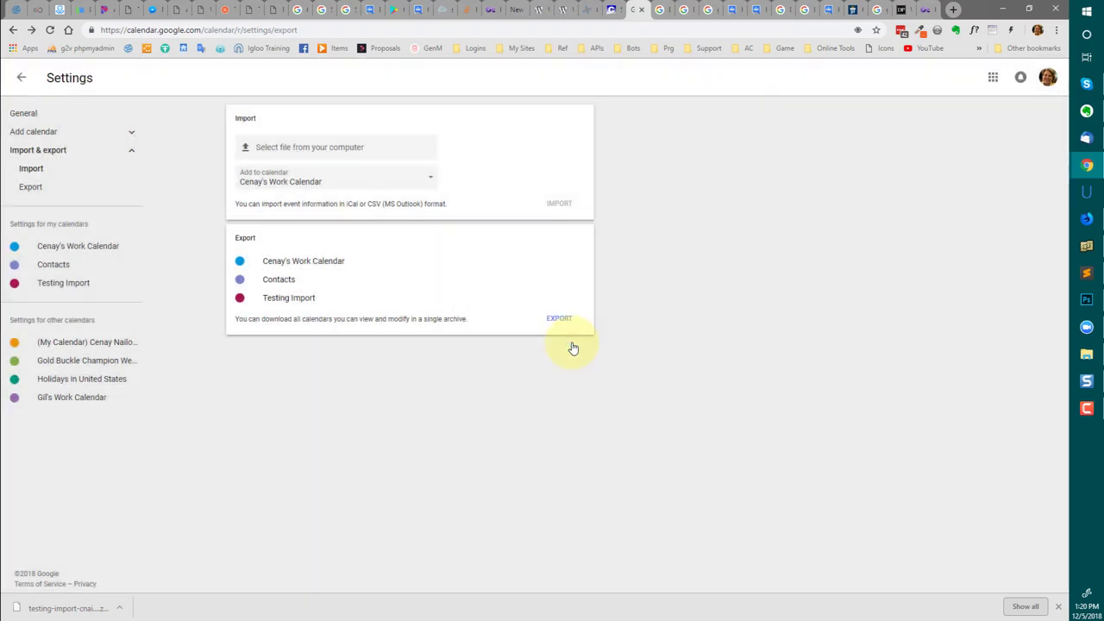
# Step: Go back to the month calendar, then load Google Calendar in a new incognito window to check the imported events
pyautogui.click(22, 78)
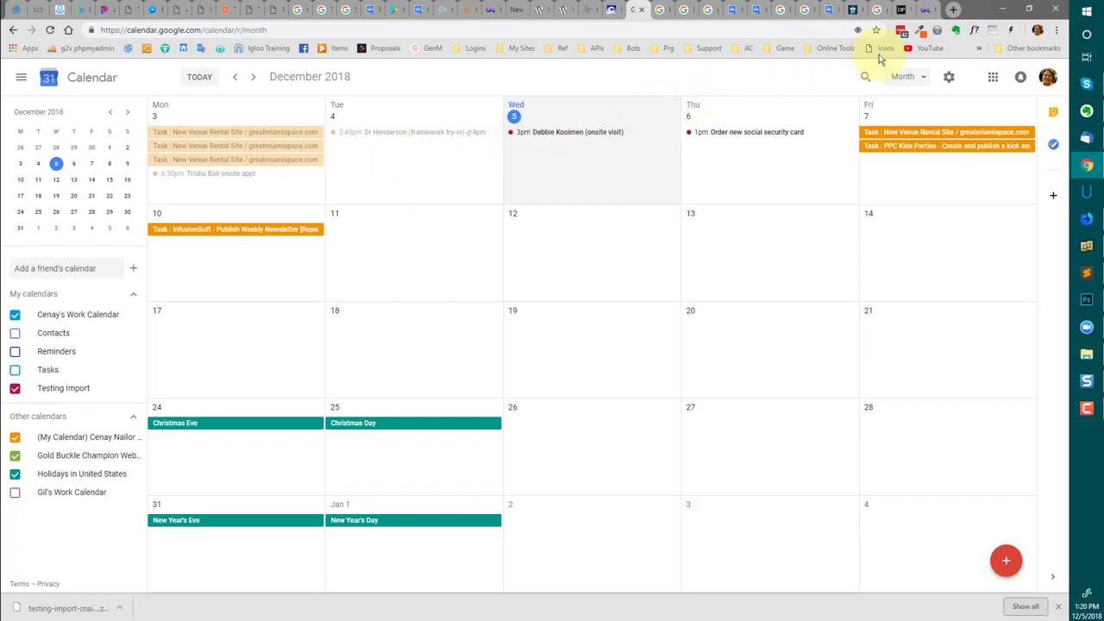
pyautogui.click(1056, 31)
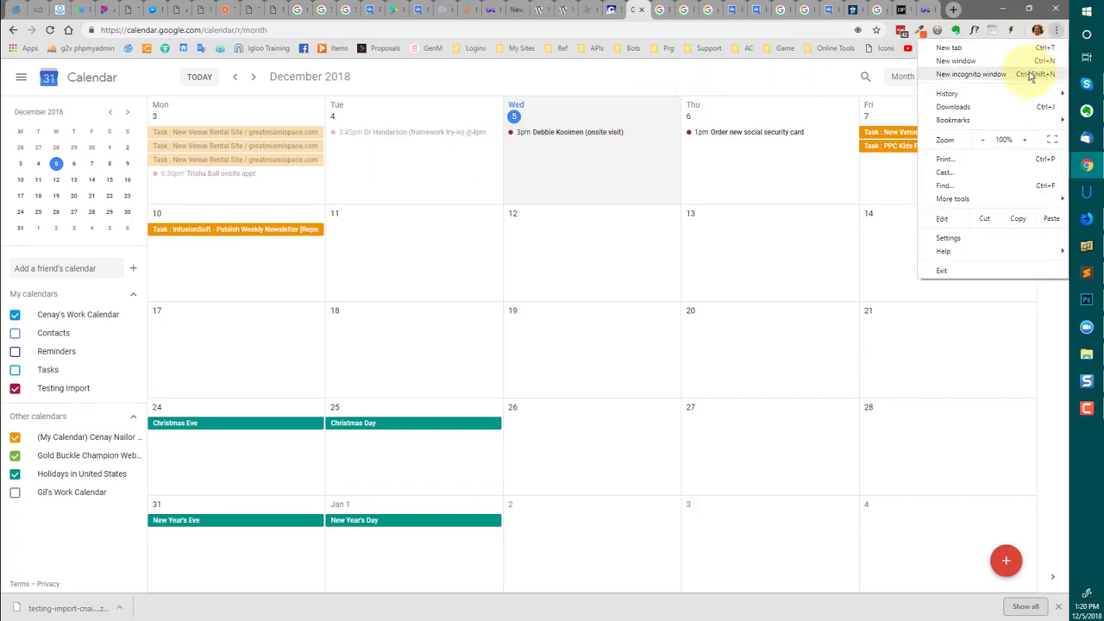
pyautogui.click(1035, 71)
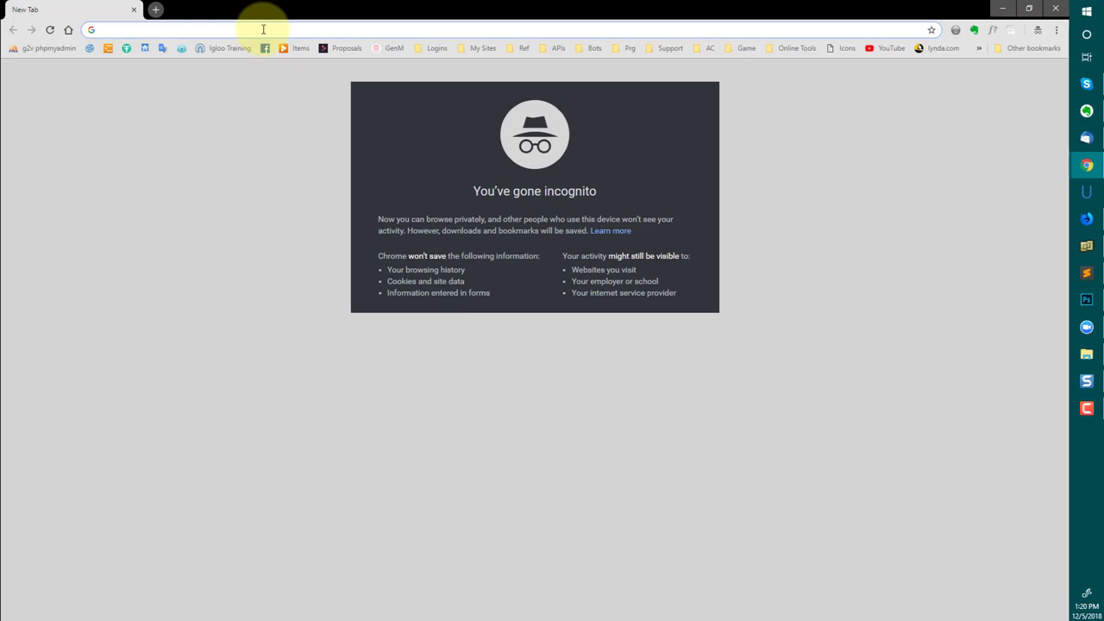
pyautogui.write('googl')
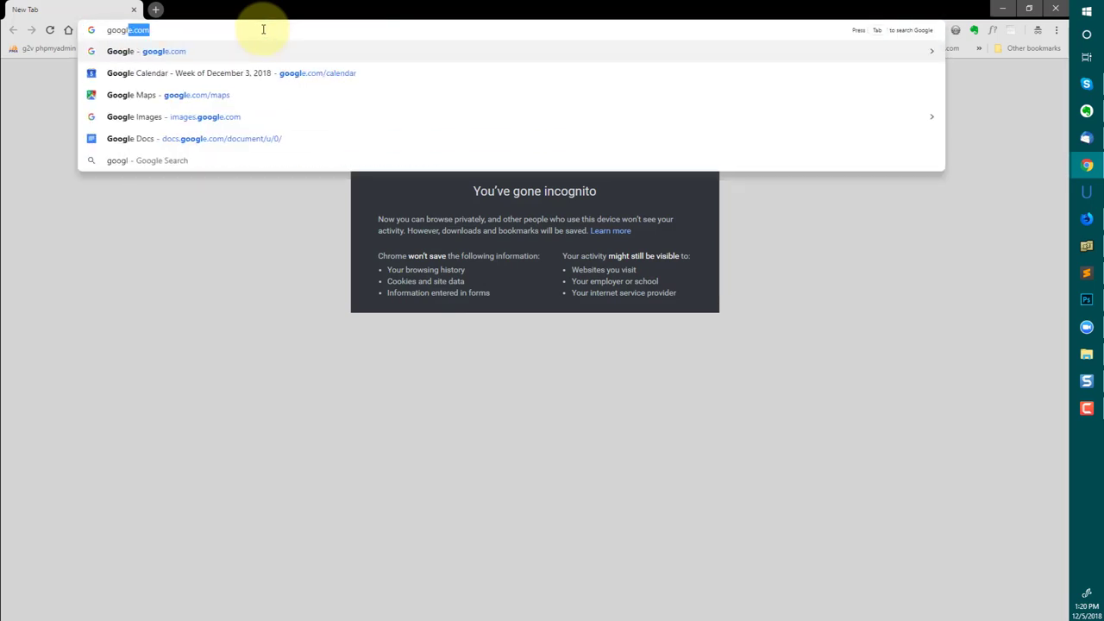
pyautogui.write('e.com/c')
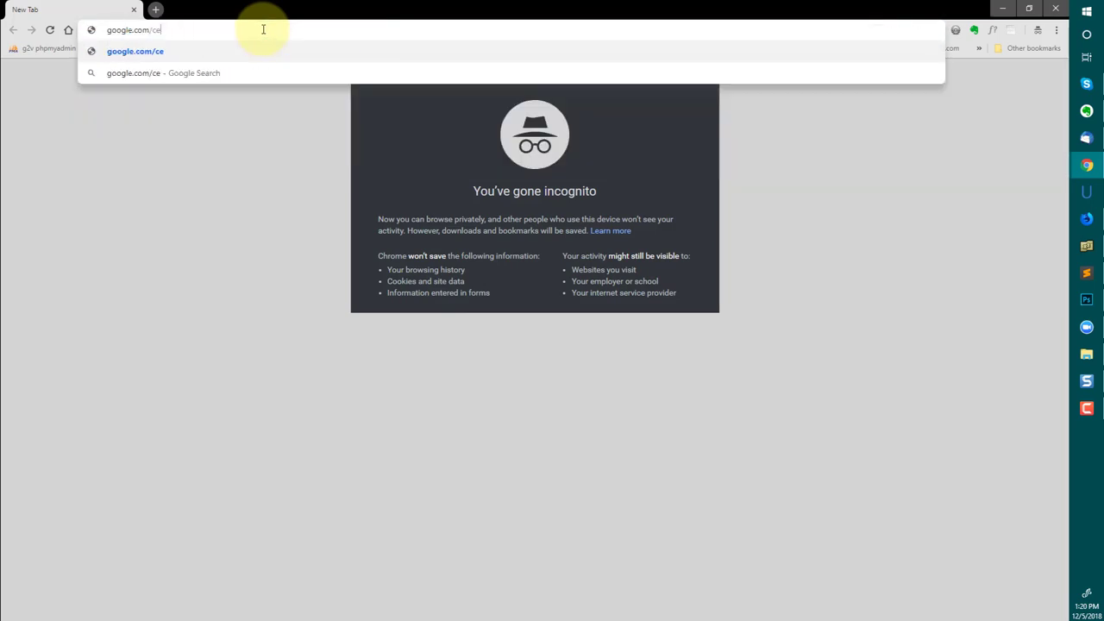
pyautogui.write('al')
pyautogui.press('Return')
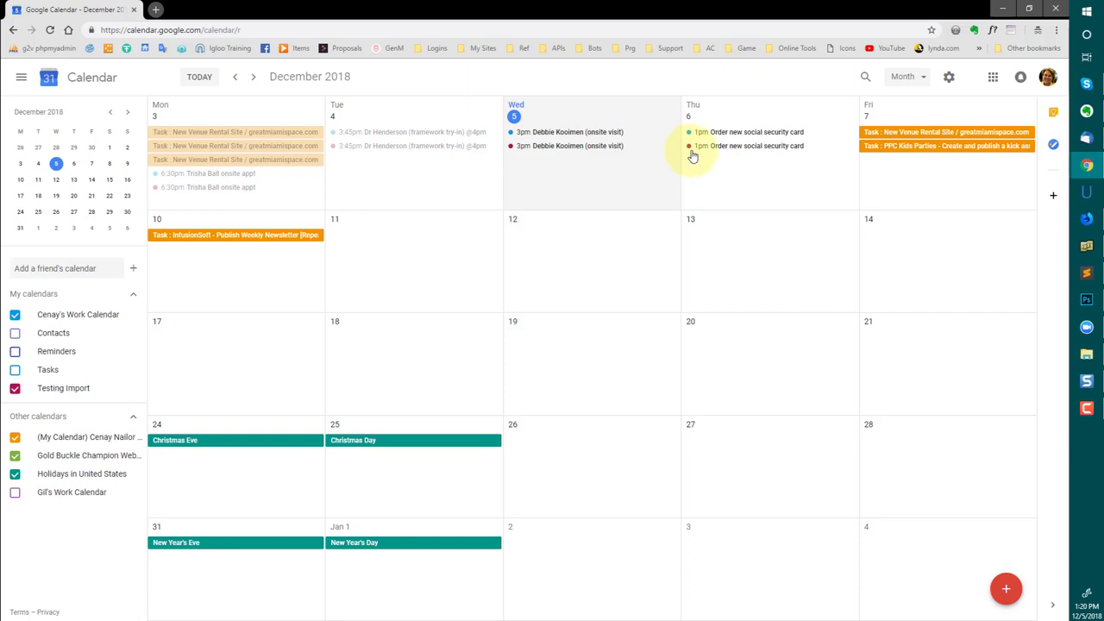
# Step: Hide and show the Testing Import calendar to compare its events with the Work Calendar, and switch to the week view
pyautogui.click(15, 390)
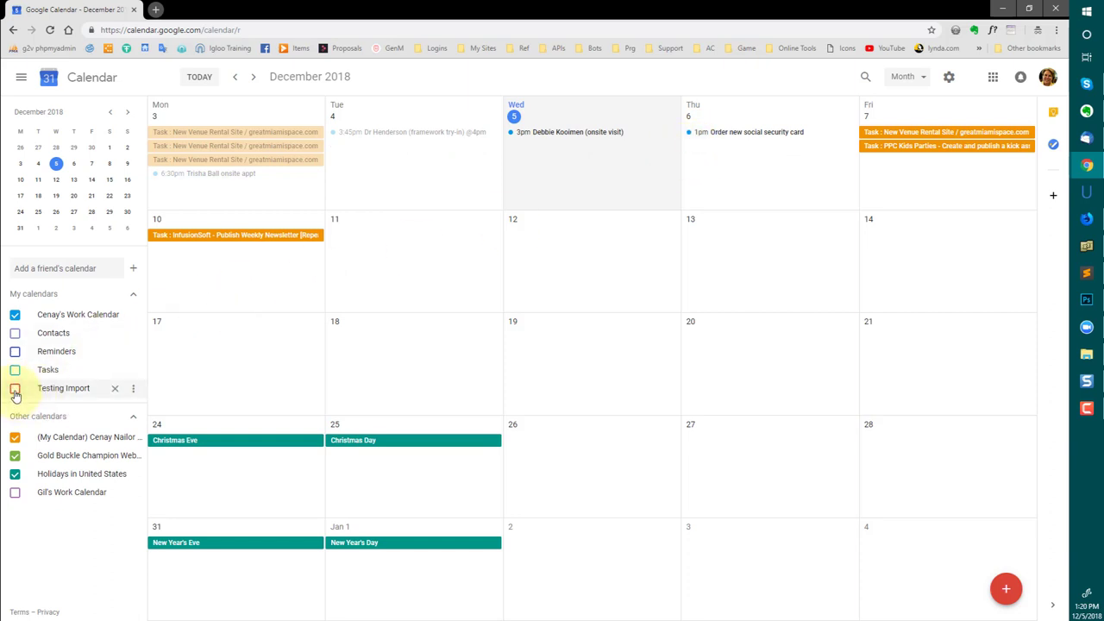
pyautogui.click(14, 390)
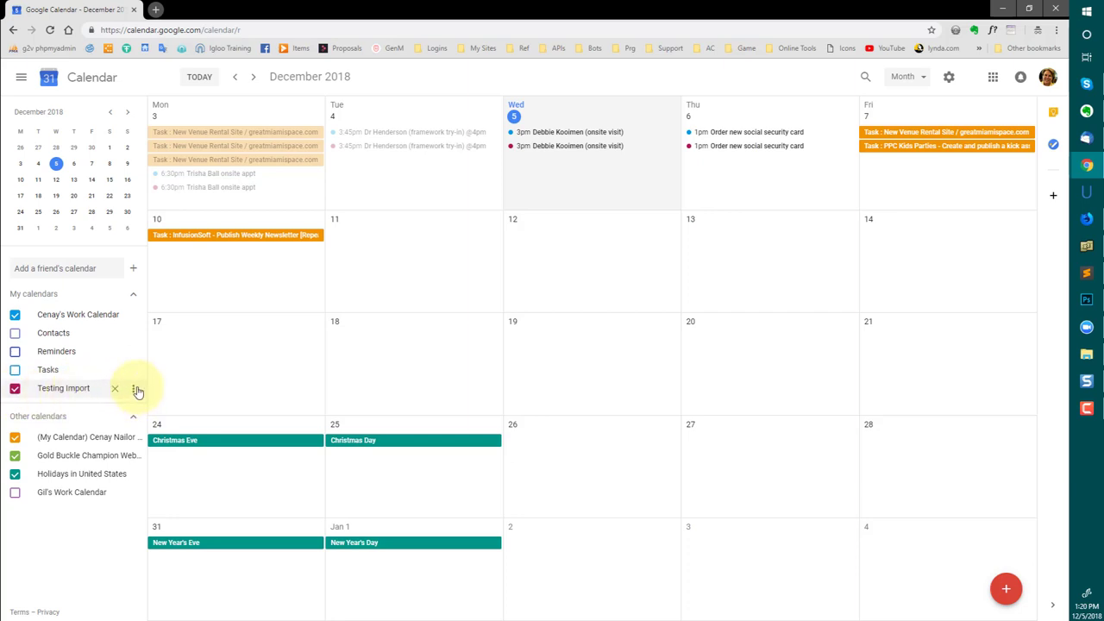
pyautogui.click(914, 77)
pyautogui.click(902, 127)
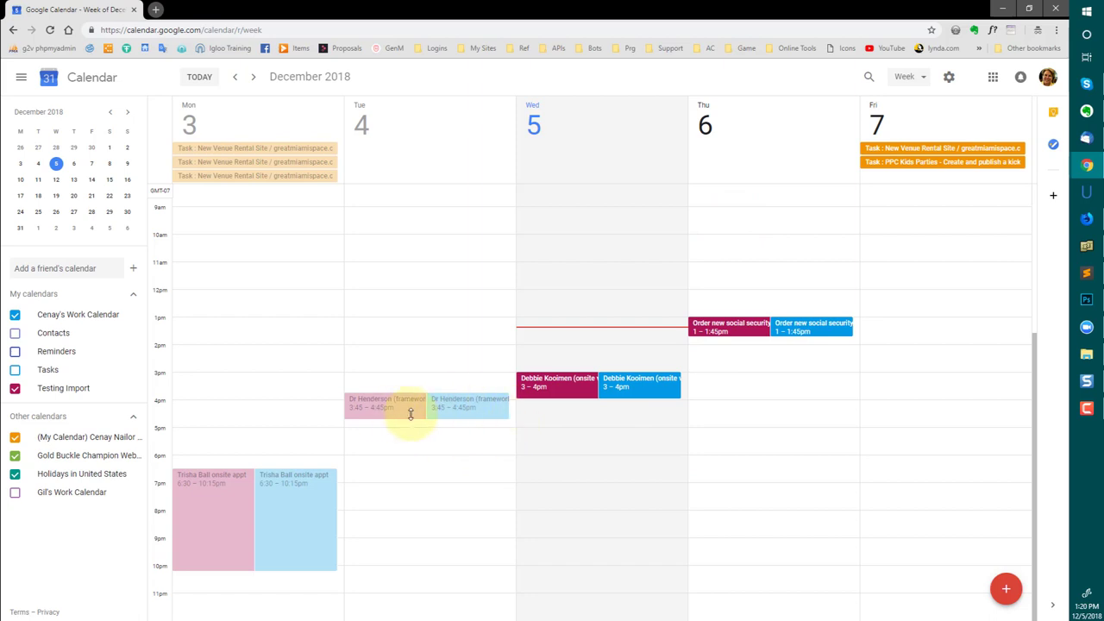
# Step: Hide the Testing Import calendar and review the Work Calendar's past weeks back to the week of September 24, 2018
pyautogui.click(15, 388)
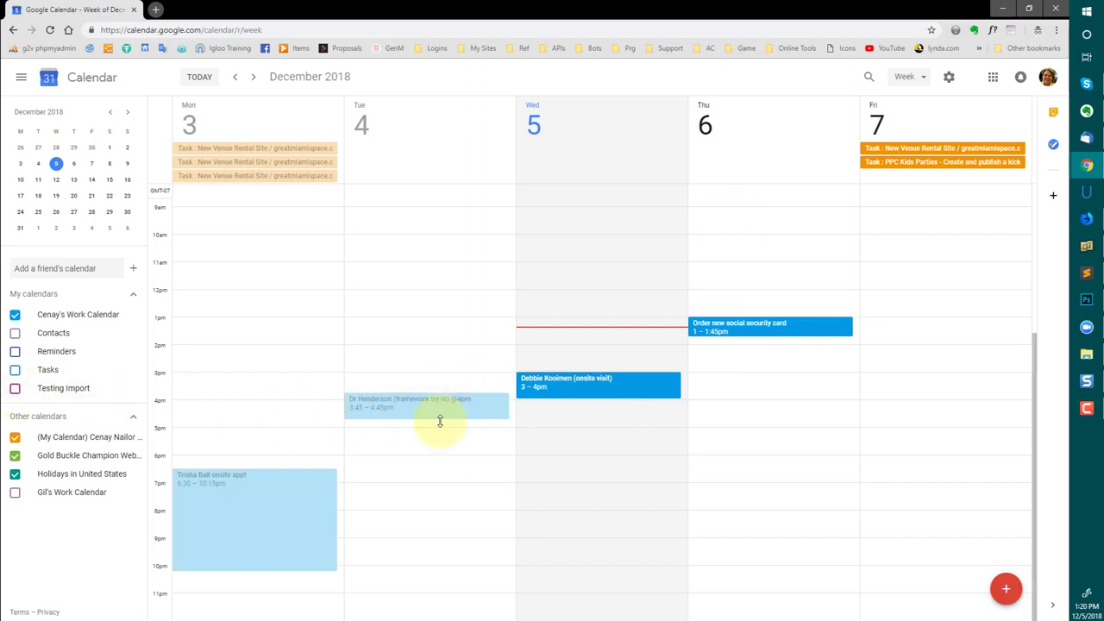
pyautogui.click(236, 78)
pyautogui.click(238, 79)
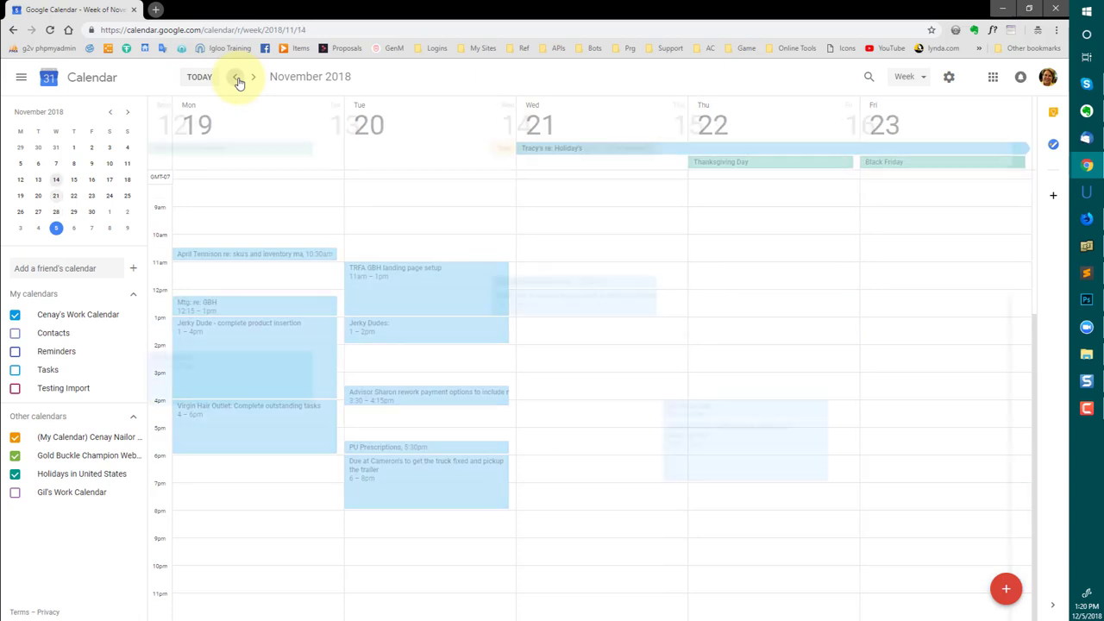
pyautogui.click(237, 78)
pyautogui.click(237, 79)
pyautogui.click(238, 78)
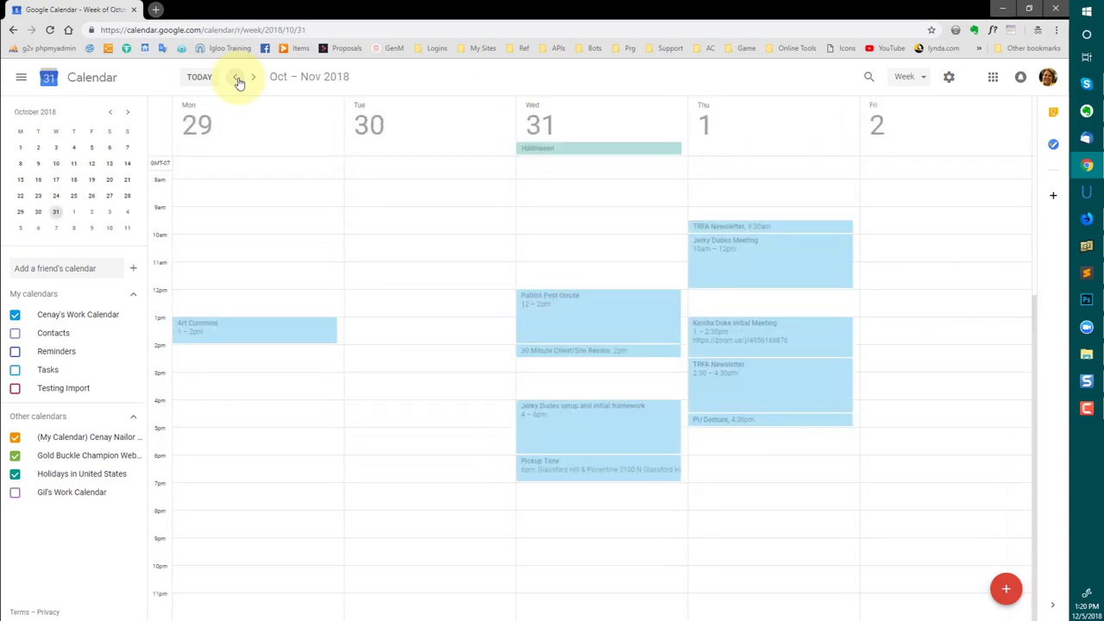
pyautogui.click(237, 79)
pyautogui.click(238, 79)
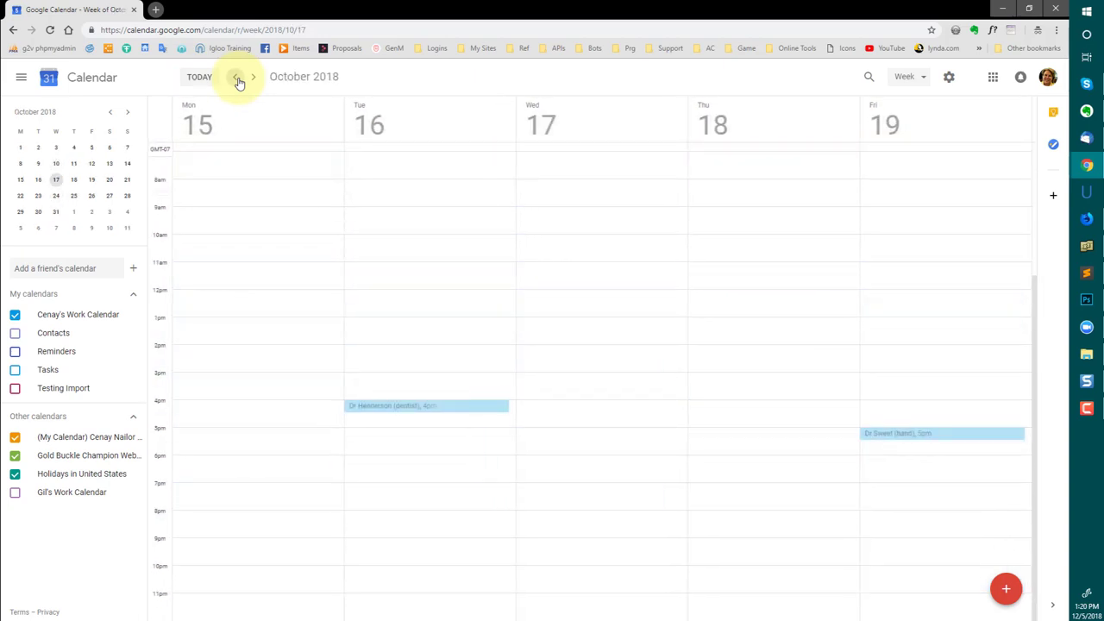
pyautogui.click(237, 78)
pyautogui.click(237, 79)
pyautogui.click(237, 79)
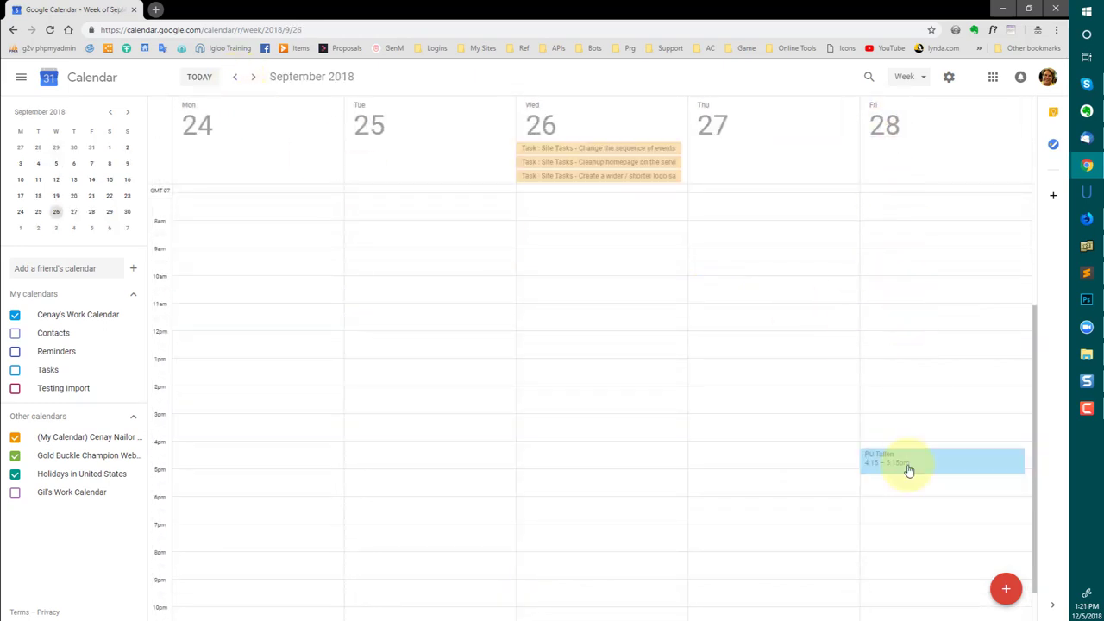
# Step: Examine the earlier weeks from mid-September back to the week of August 27, 2018 for Work Calendar events
pyautogui.click(234, 79)
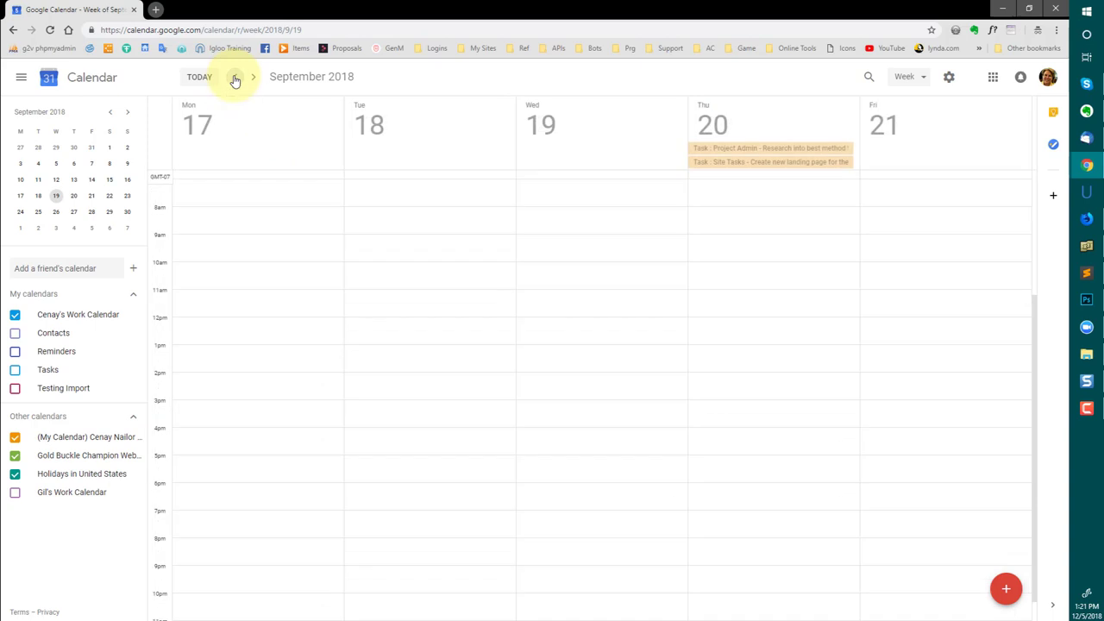
pyautogui.click(234, 78)
pyautogui.click(235, 78)
pyautogui.click(237, 78)
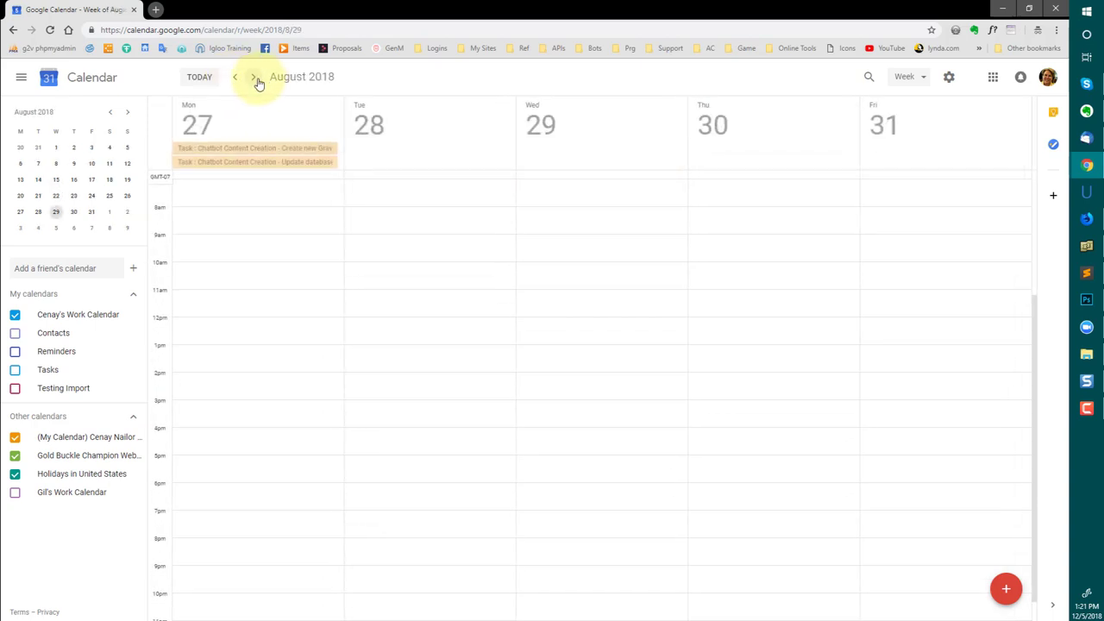
pyautogui.click(252, 77)
pyautogui.click(252, 78)
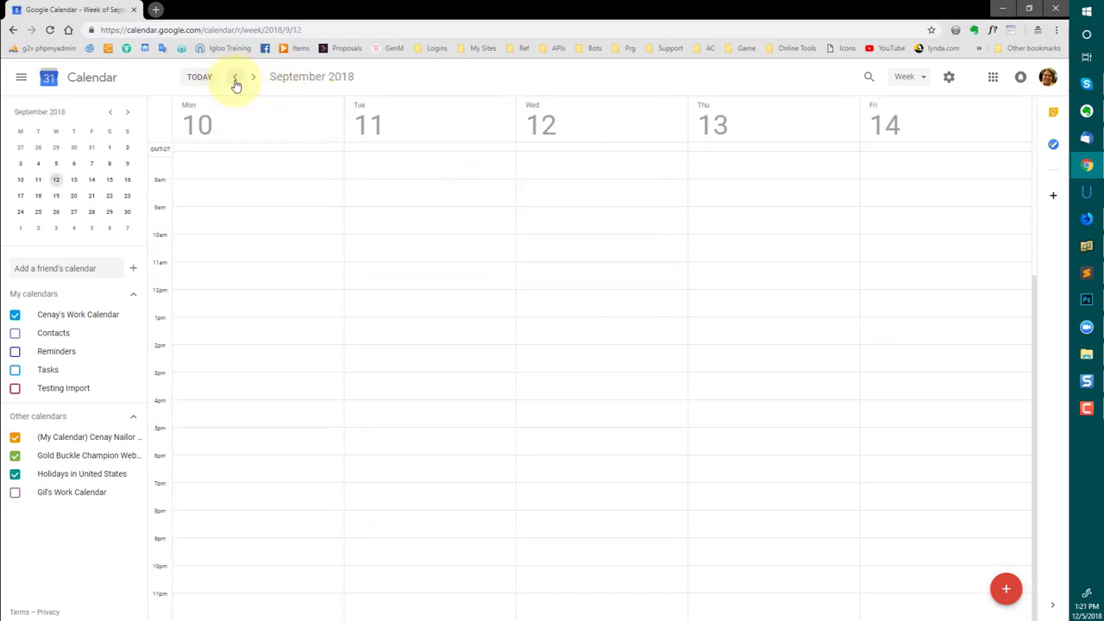
pyautogui.click(235, 78)
pyautogui.click(235, 78)
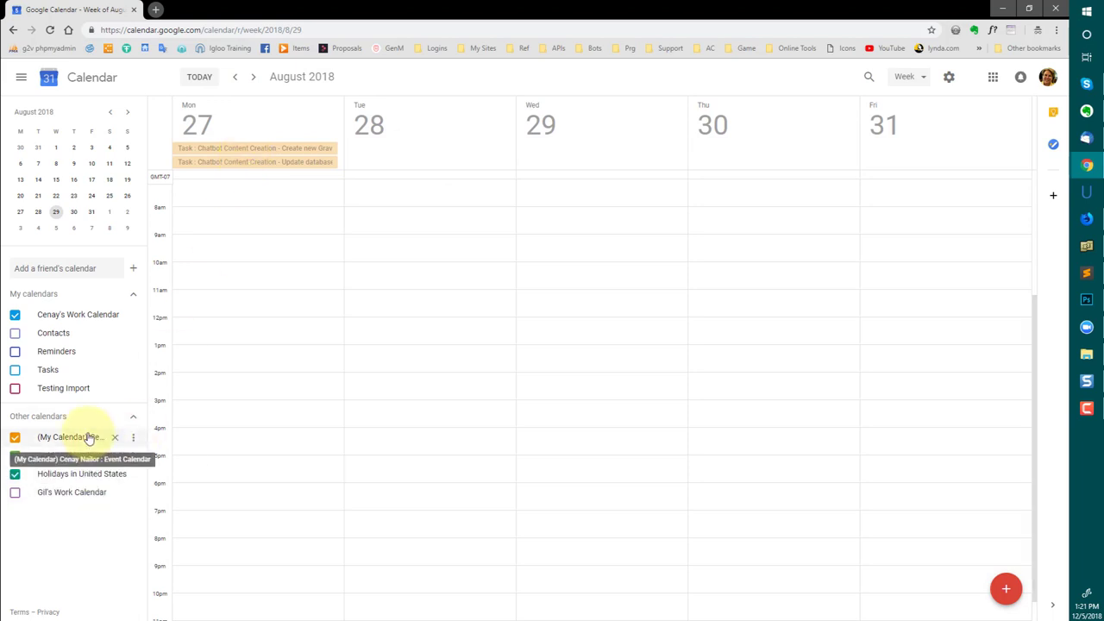
# Step: Check the upcoming weeks from today through the week of January 7, 2019, and return to the current week
pyautogui.click(199, 78)
pyautogui.click(254, 78)
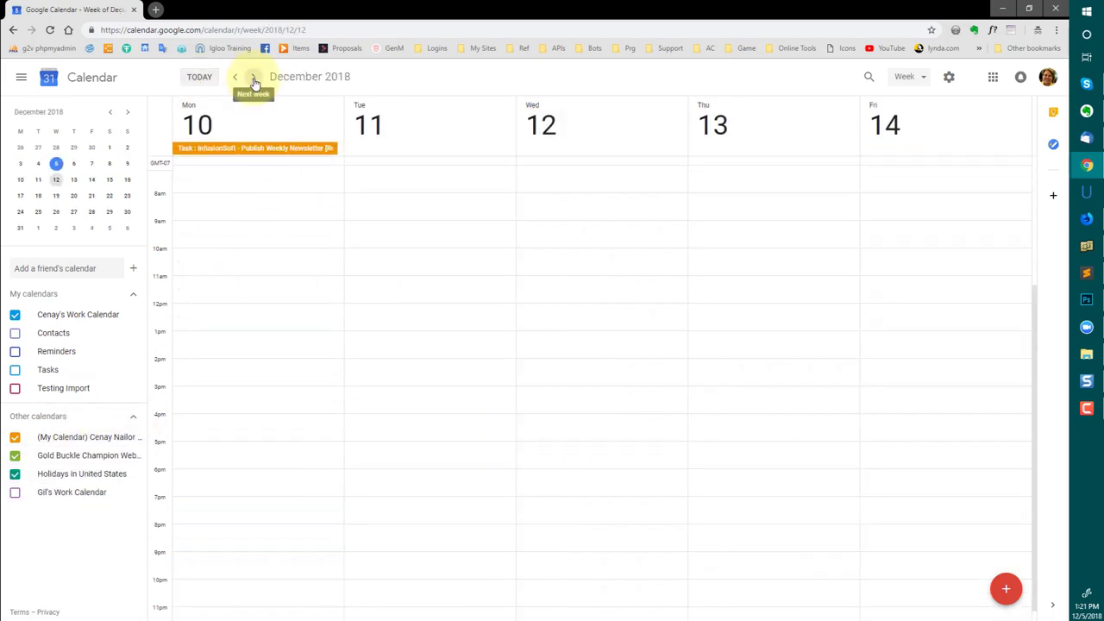
pyautogui.click(254, 77)
pyautogui.click(254, 77)
pyautogui.click(254, 78)
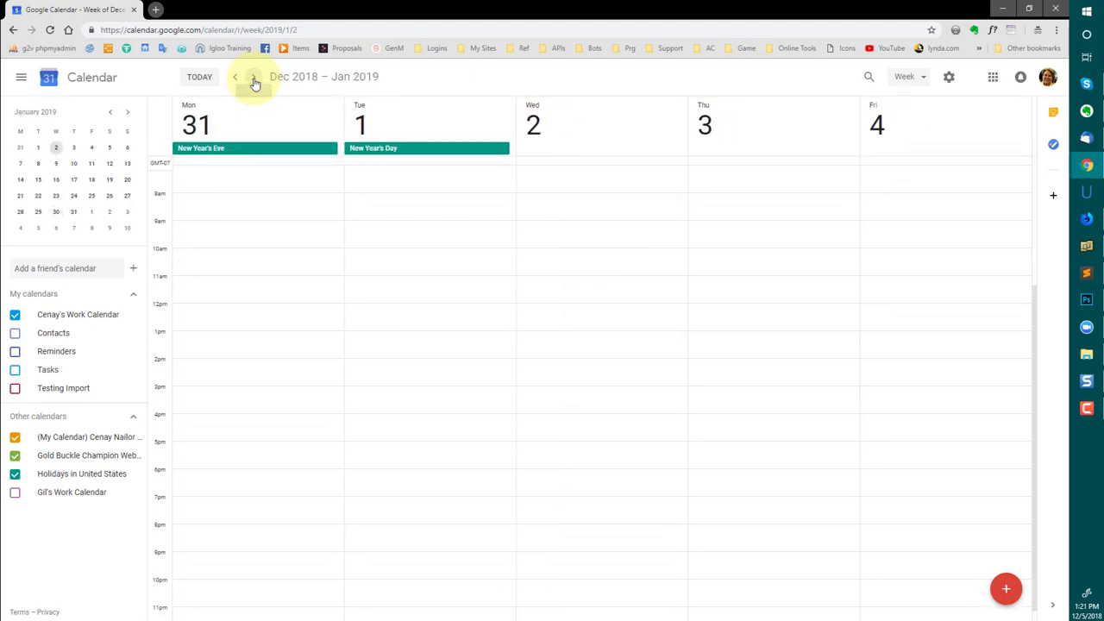
pyautogui.click(253, 77)
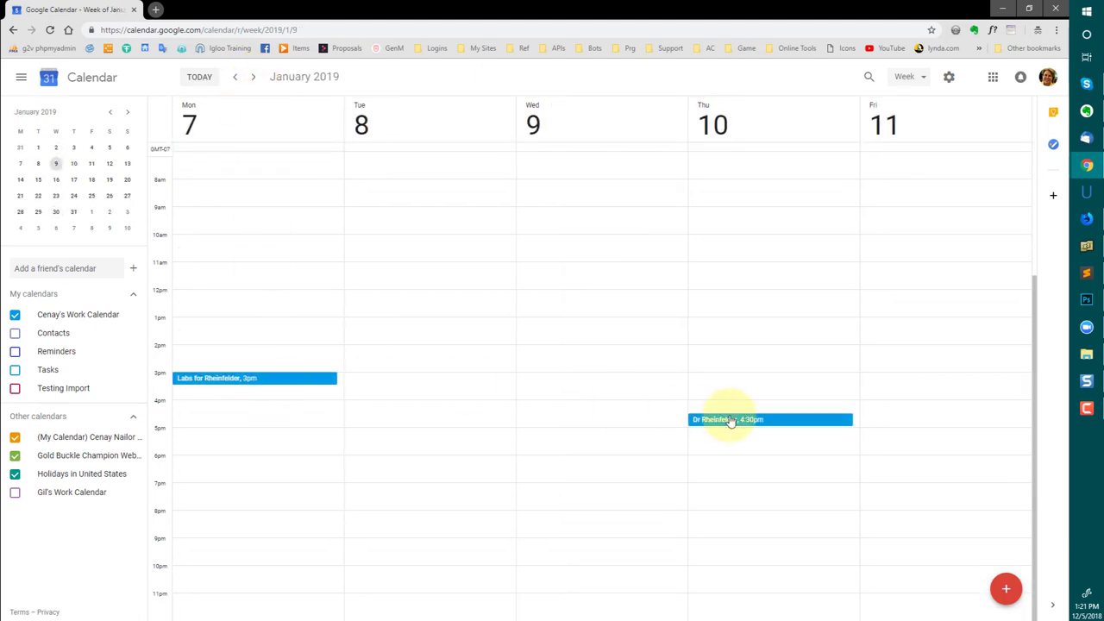
pyautogui.click(203, 77)
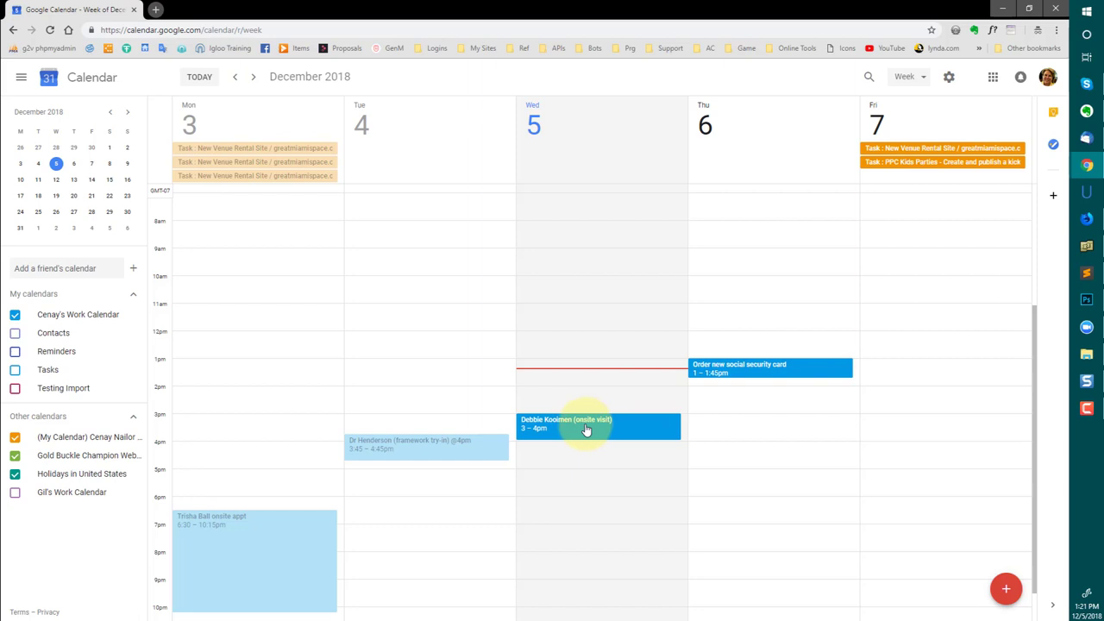
# Step: Remove the Testing Import calendar permanently through its calendar settings
pyautogui.click(53, 389)
pyautogui.click(135, 389)
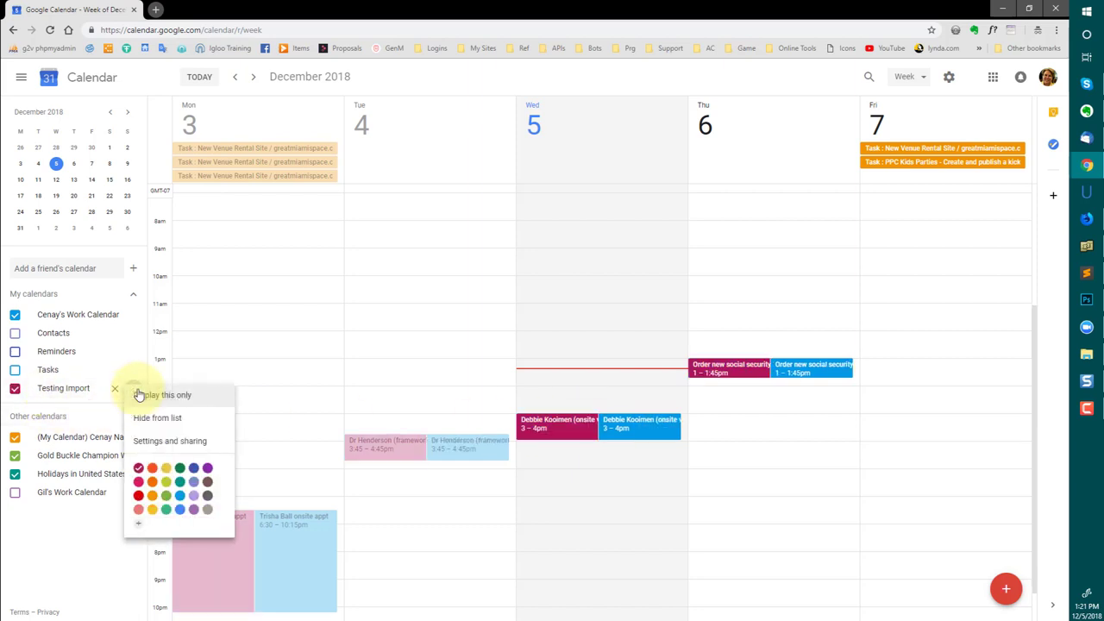
pyautogui.click(150, 441)
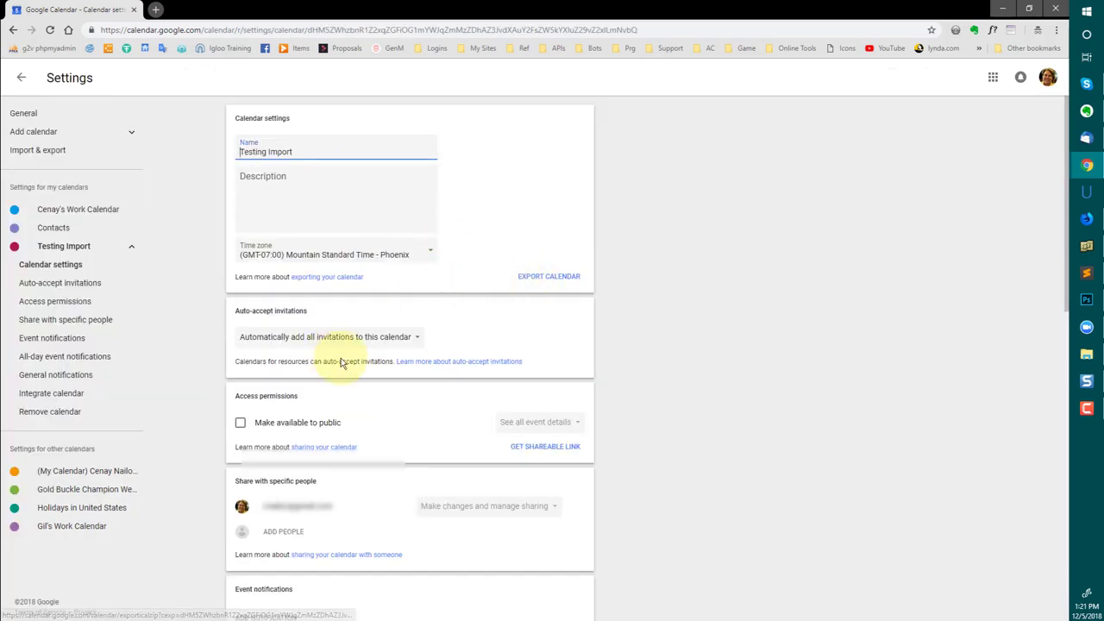
pyautogui.scroll(-15, 340, 362)
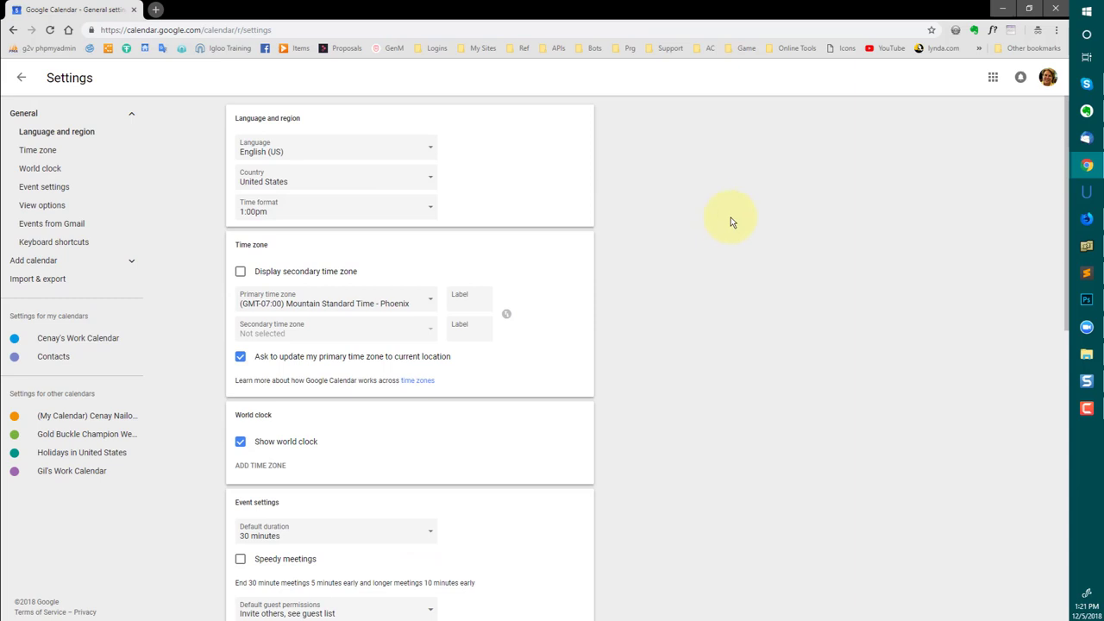